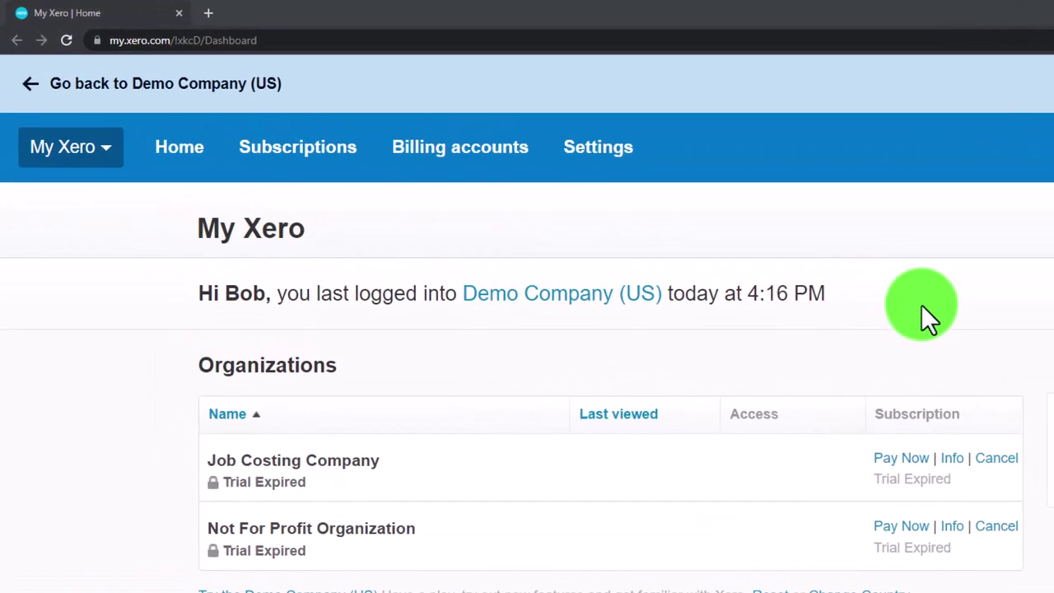
Open the Demo Company (US) organization and hide the Get to know Xero banner on its dashboard
key(ctrl+plus)
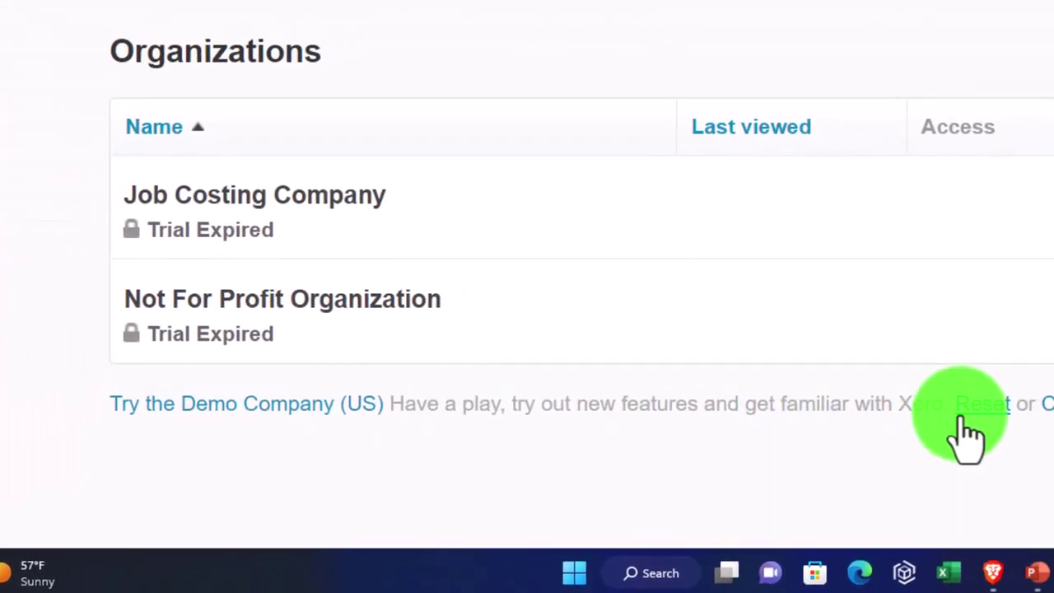
click(1028, 395)
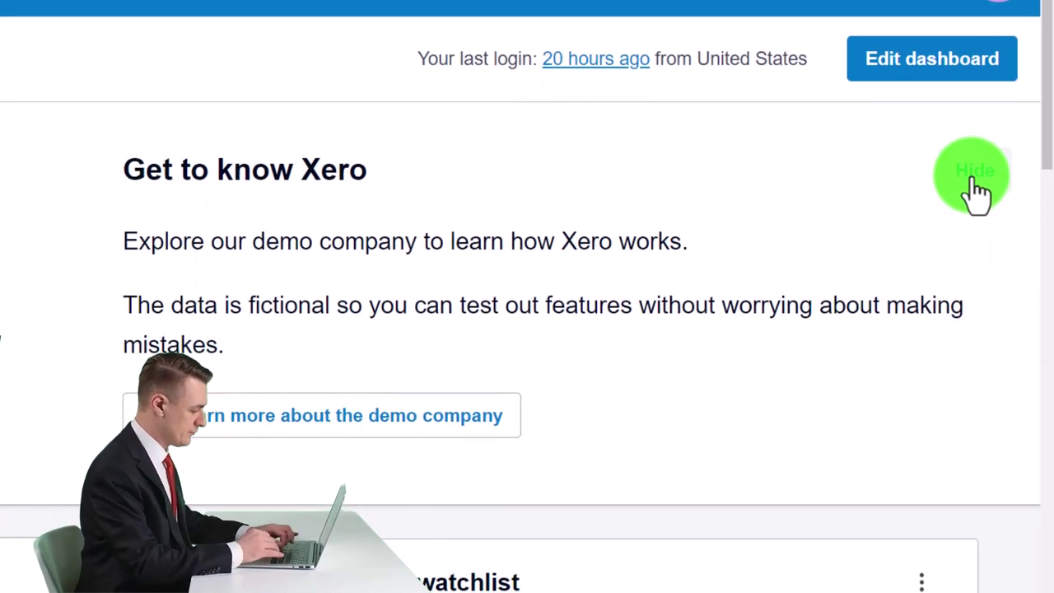
click(977, 191)
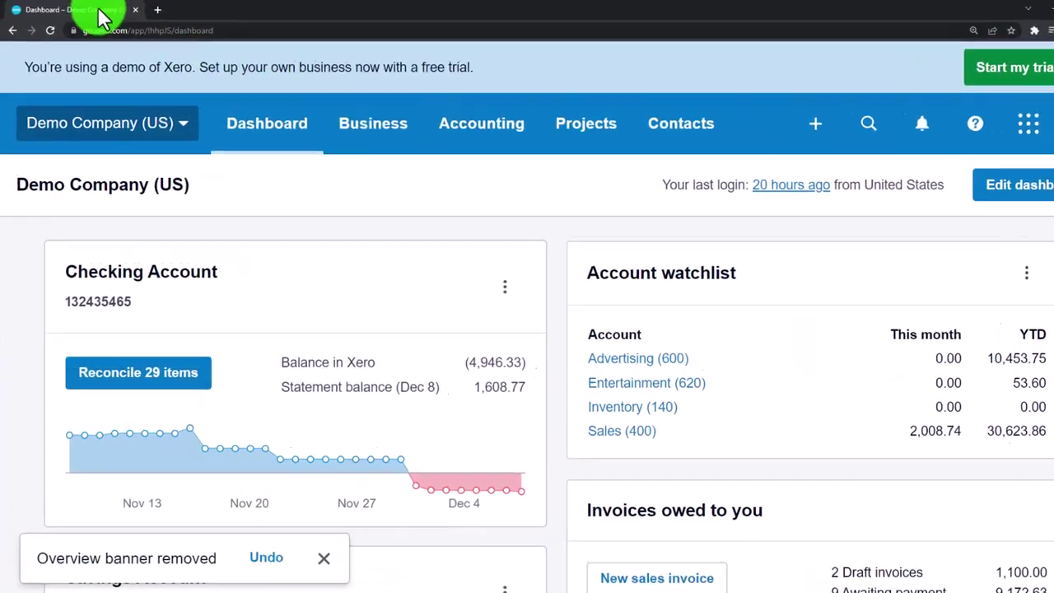
Duplicate the Demo Company dashboard browser tab twice to have three dashboard tabs
right_click(99, 17)
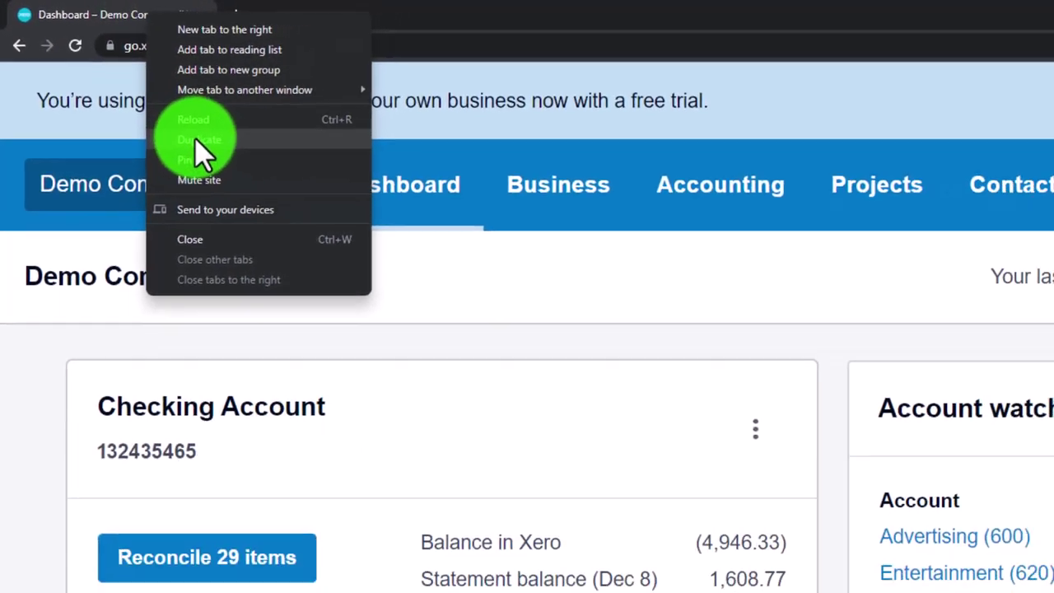
click(131, 82)
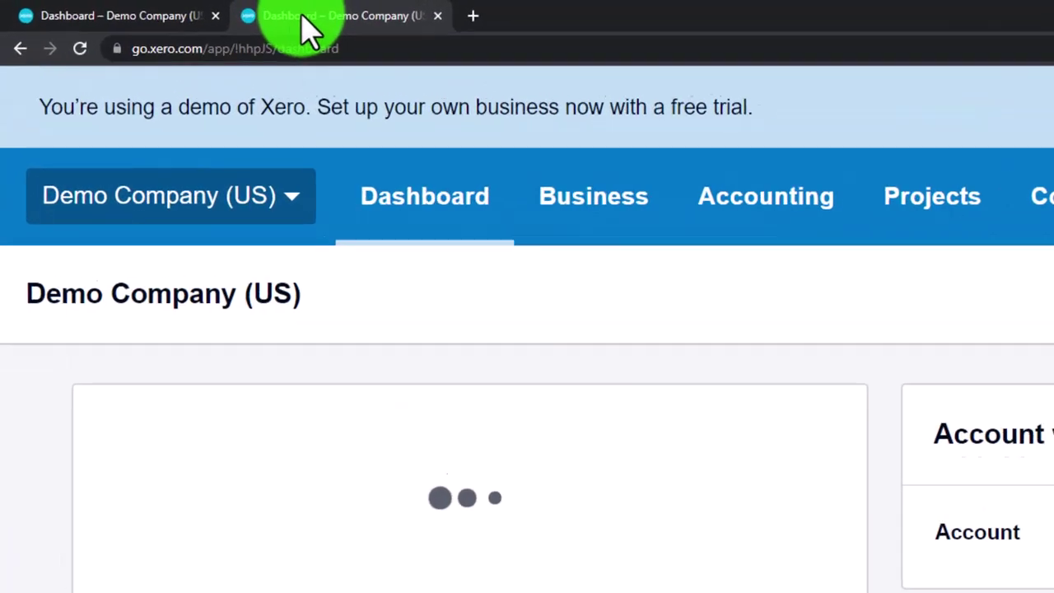
right_click(185, 10)
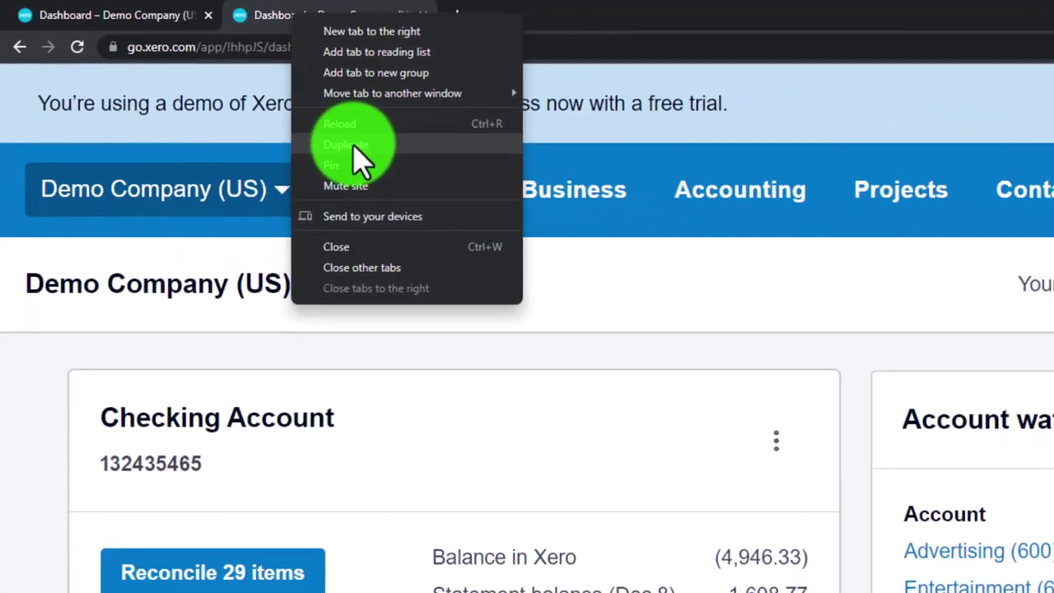
click(412, 168)
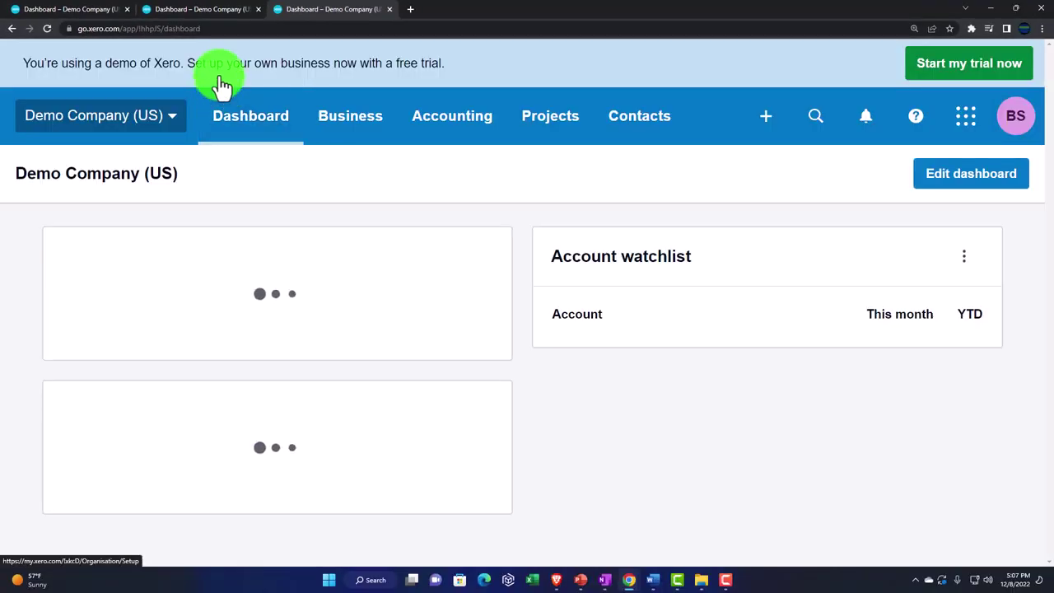
Open the Balance Sheet report in the second browser tab
click(221, 15)
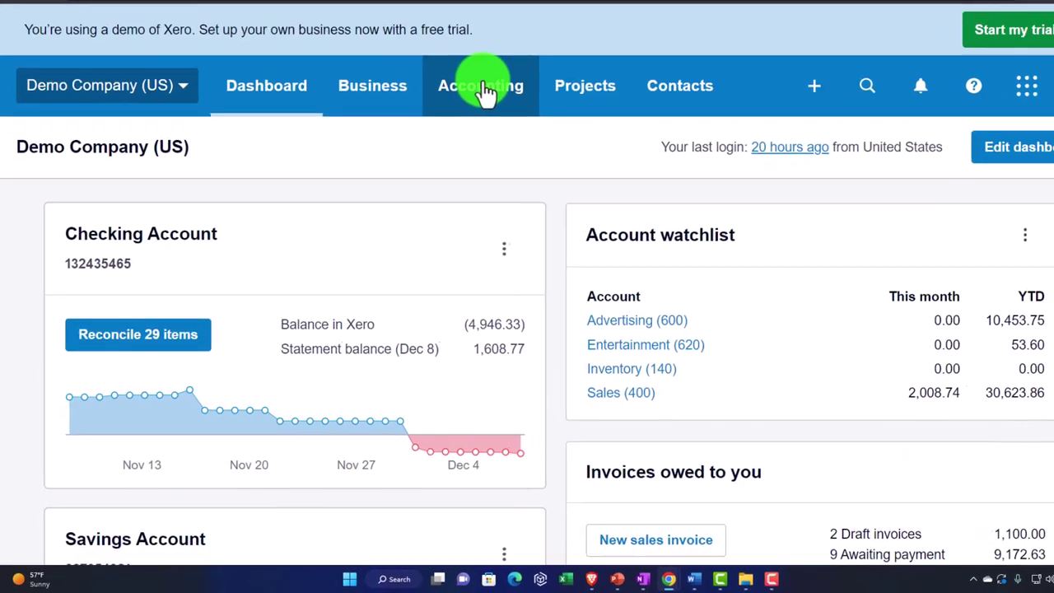
click(455, 121)
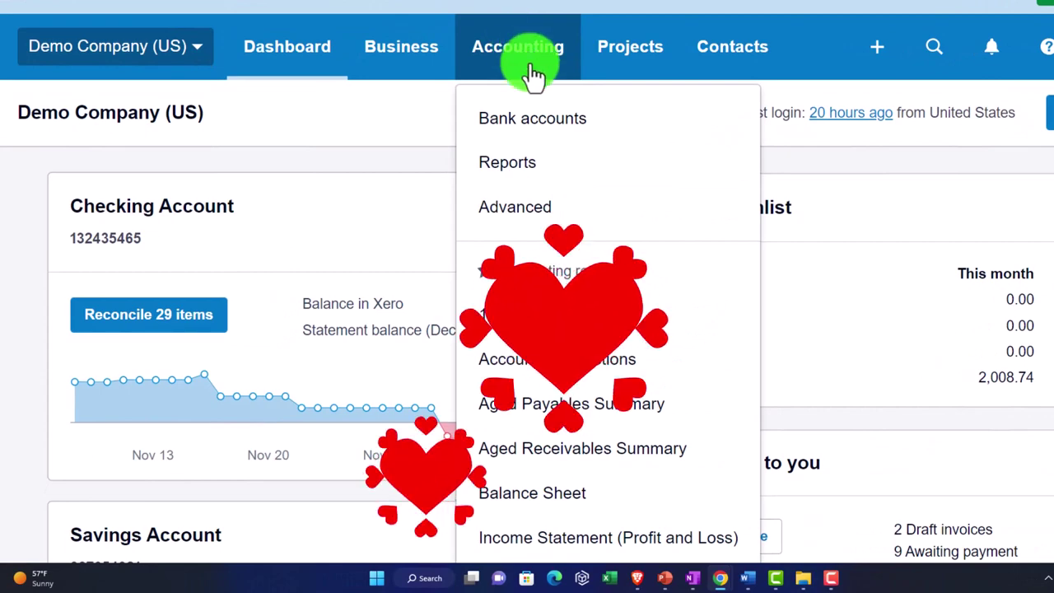
click(639, 511)
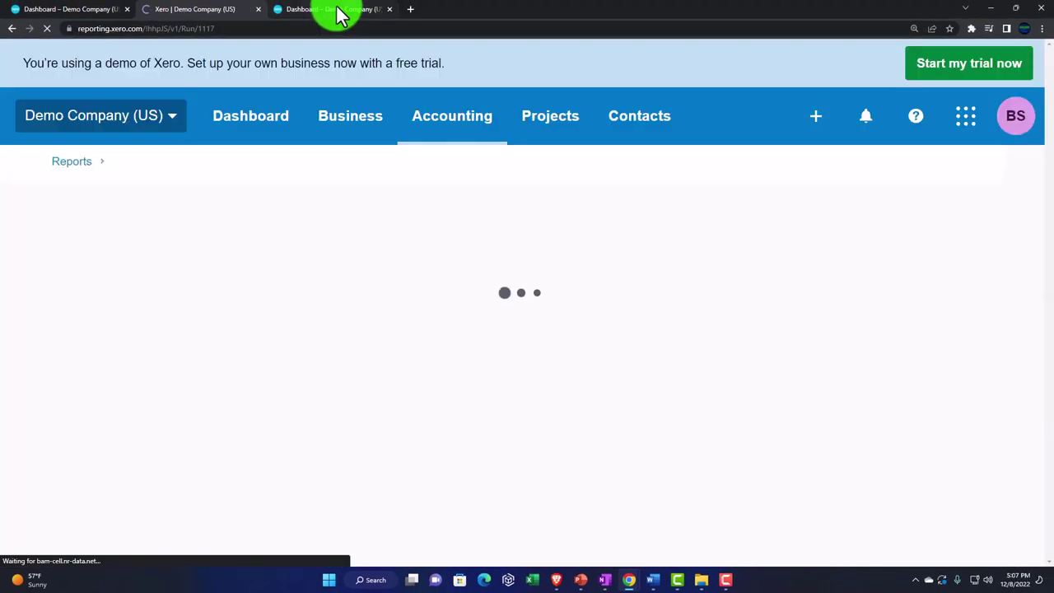
Open the Income Statement (Profit and Loss) report in the third browser tab
click(340, 14)
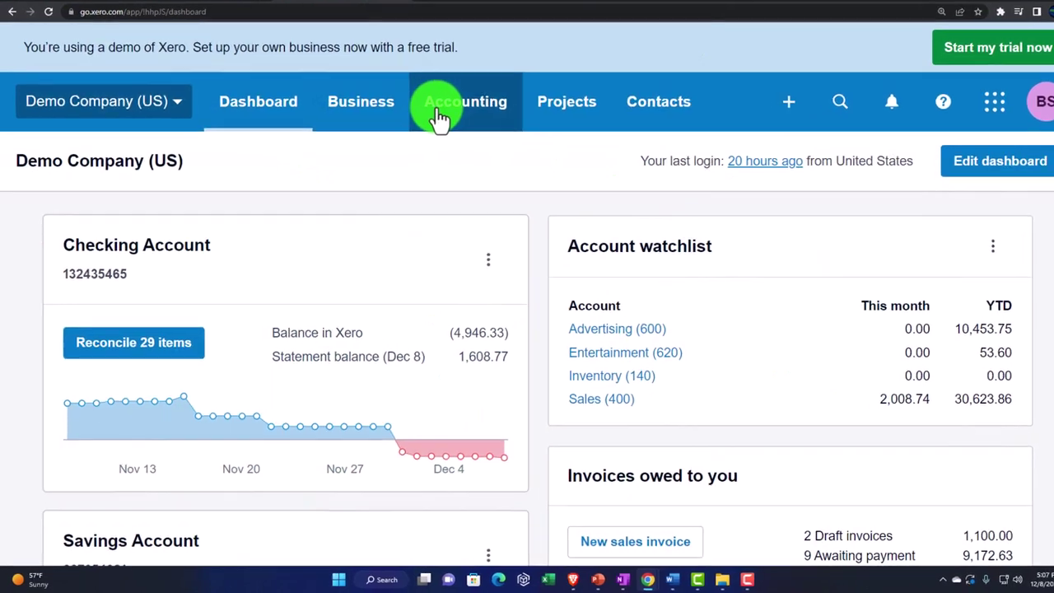
click(449, 117)
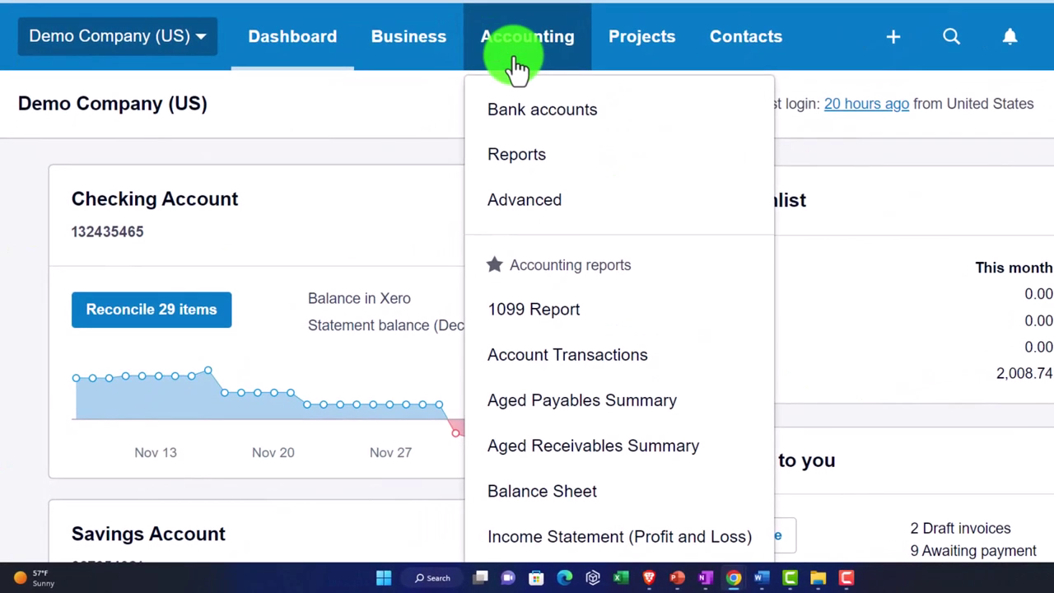
click(628, 545)
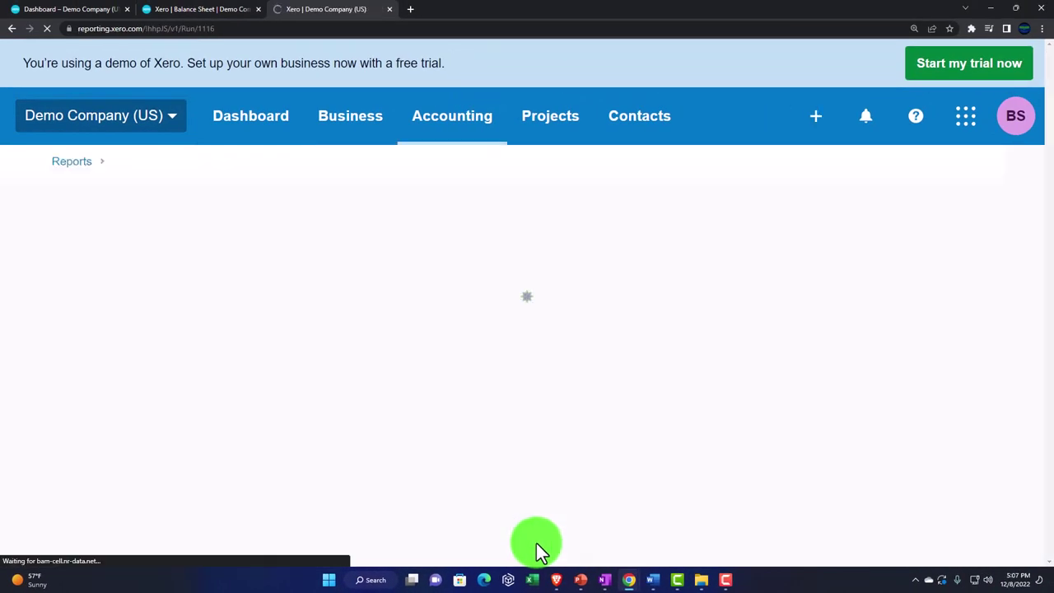
Set the Balance Sheet's custom date to Dec 31, 2022 and update the report
click(226, 10)
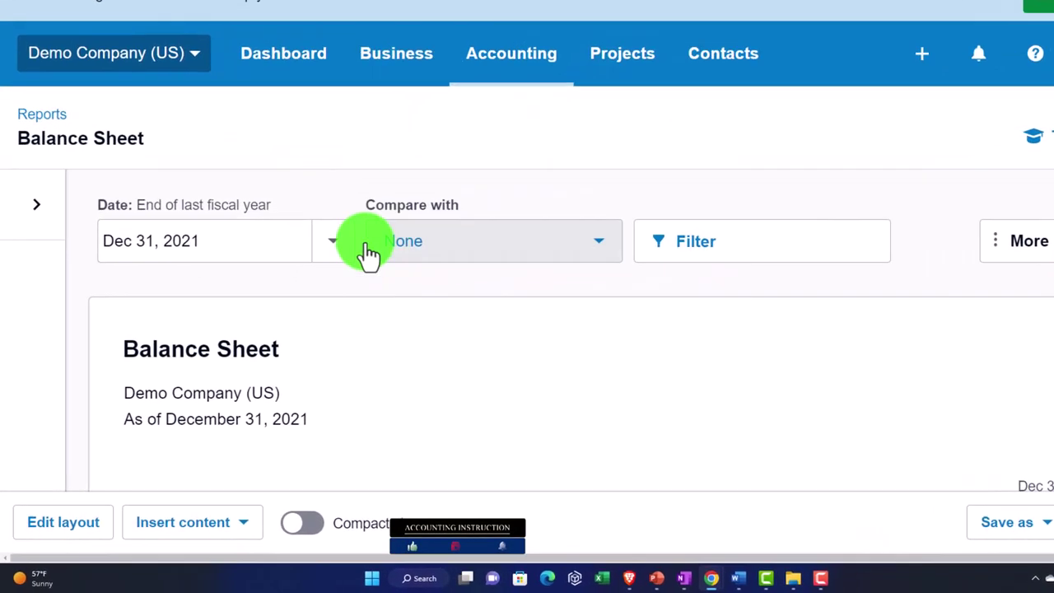
click(298, 288)
scroll(482, 321, down, 1)
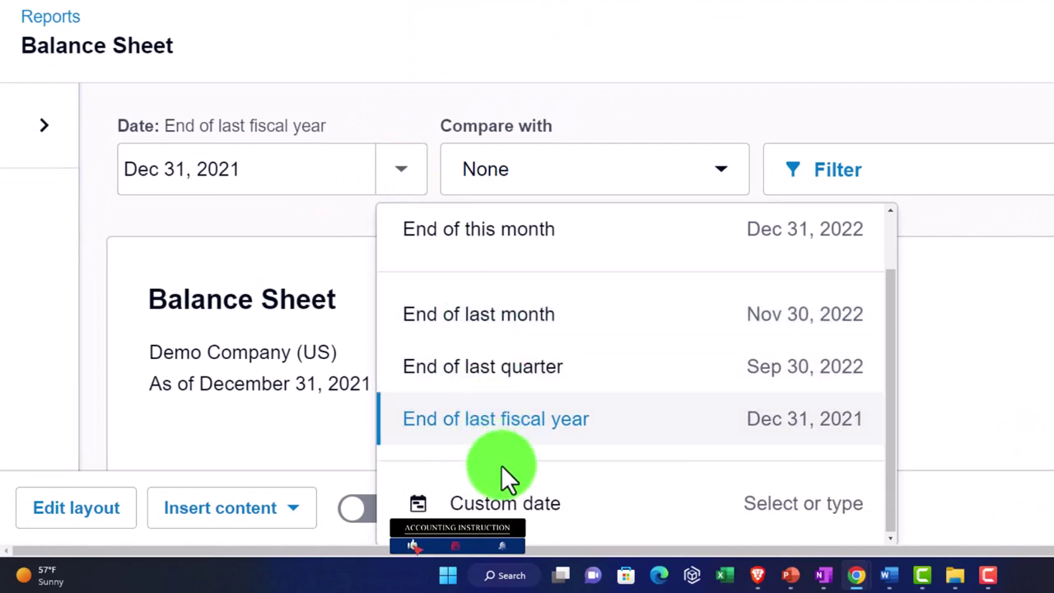
click(513, 505)
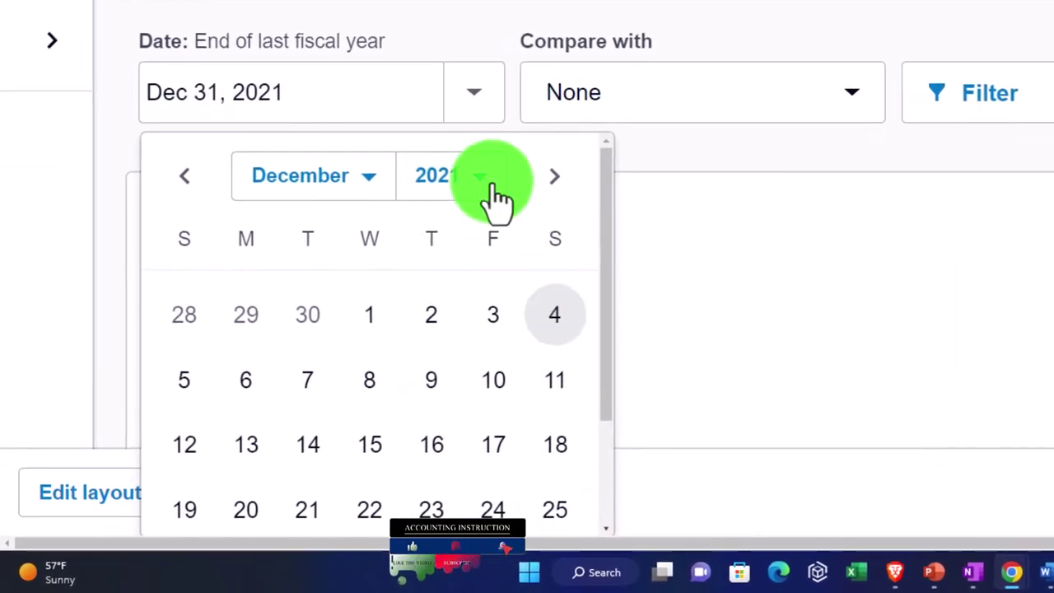
click(432, 220)
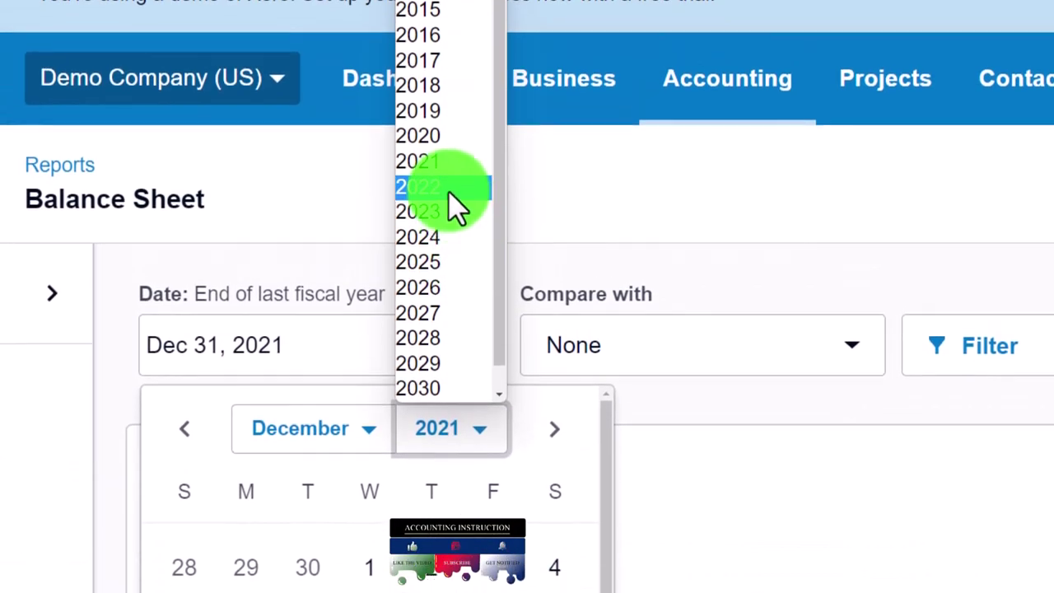
click(450, 160)
click(556, 426)
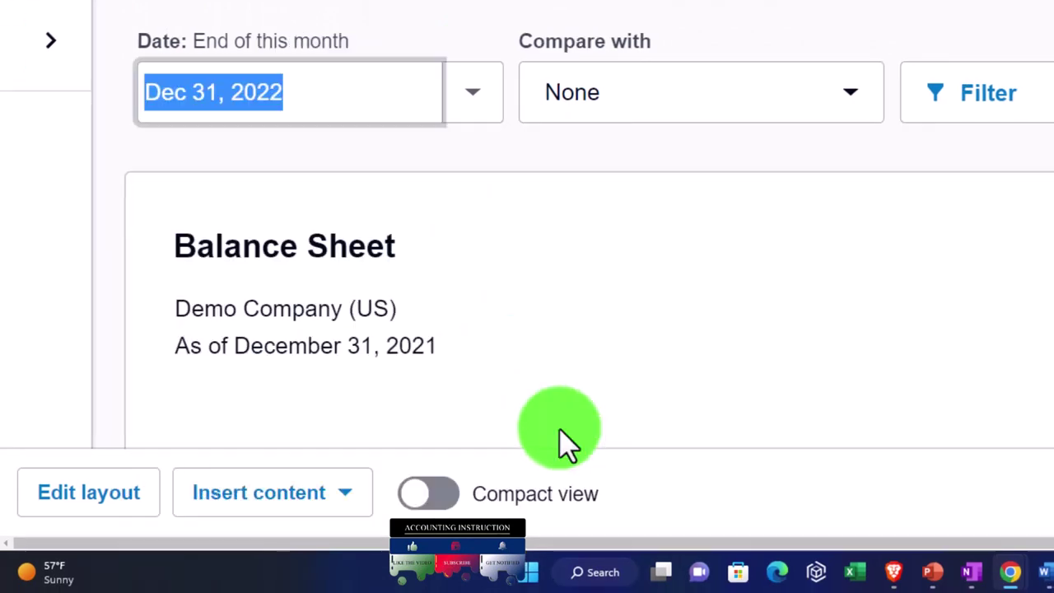
click(974, 123)
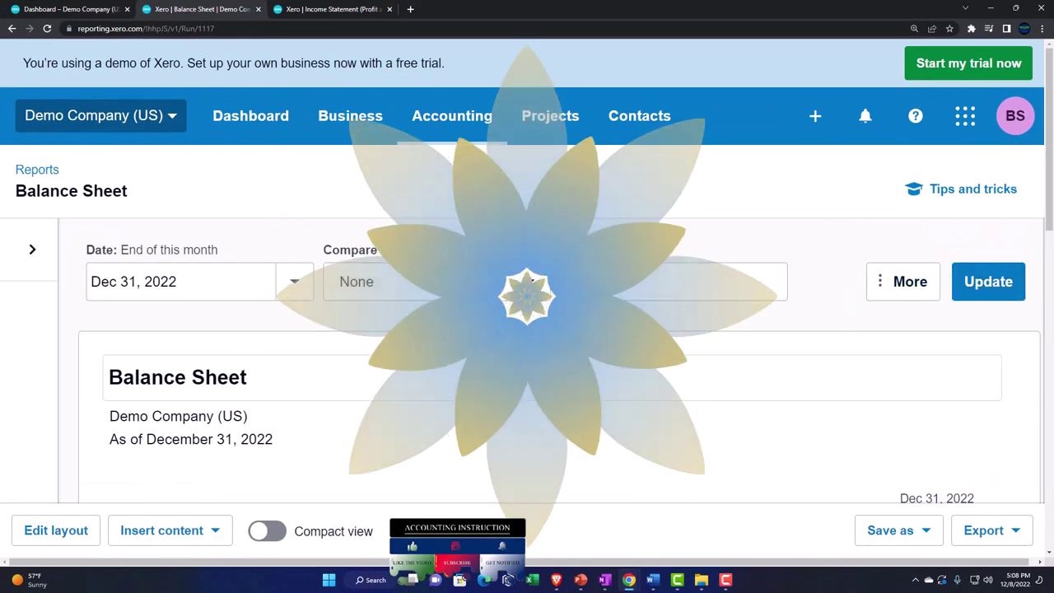
Browse the course categories on the Accounting Instruction website and the lesson list of the QuickBooks Online 2022 course
scroll(505, 362, down, 3)
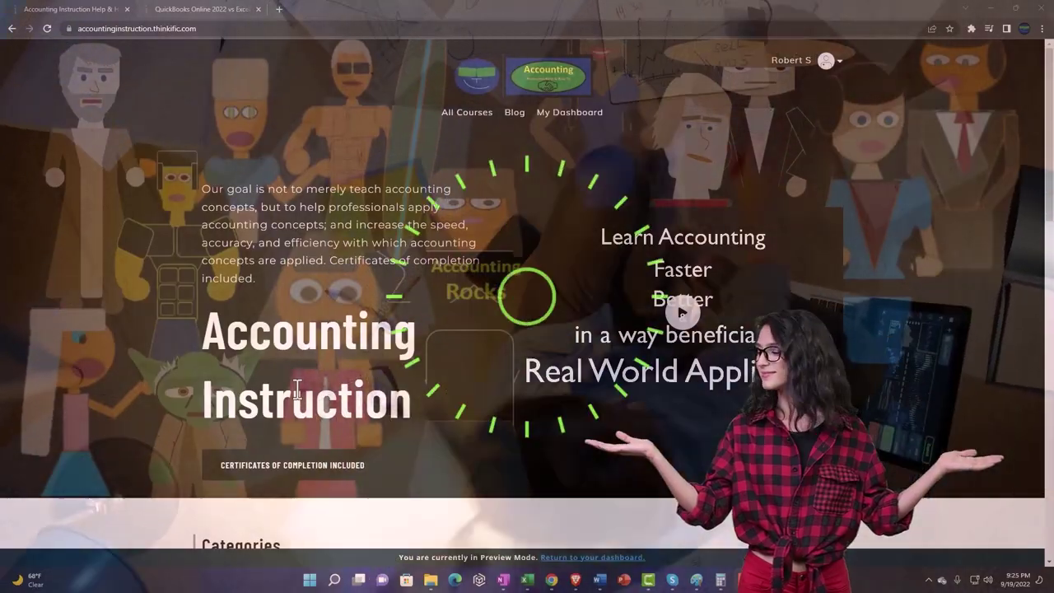
scroll(144, 445, down, 2)
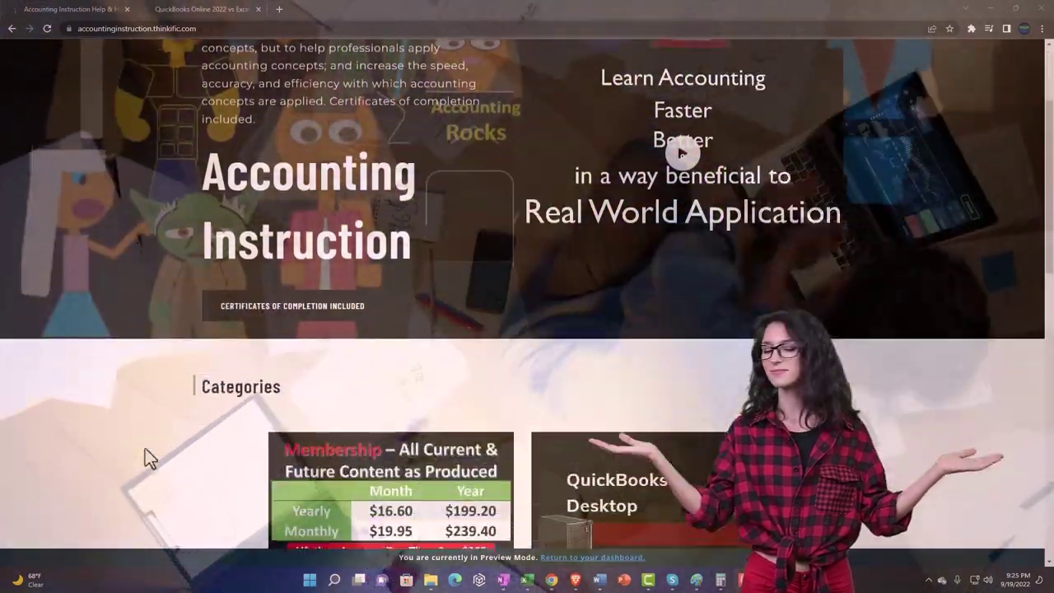
scroll(145, 450, down, 5)
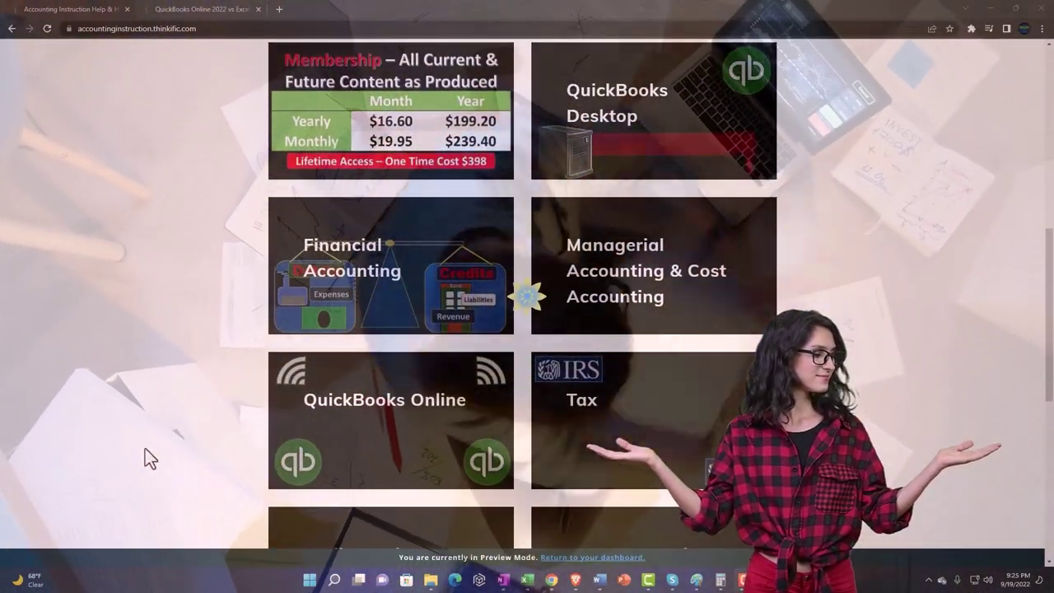
scroll(145, 449, down, 6)
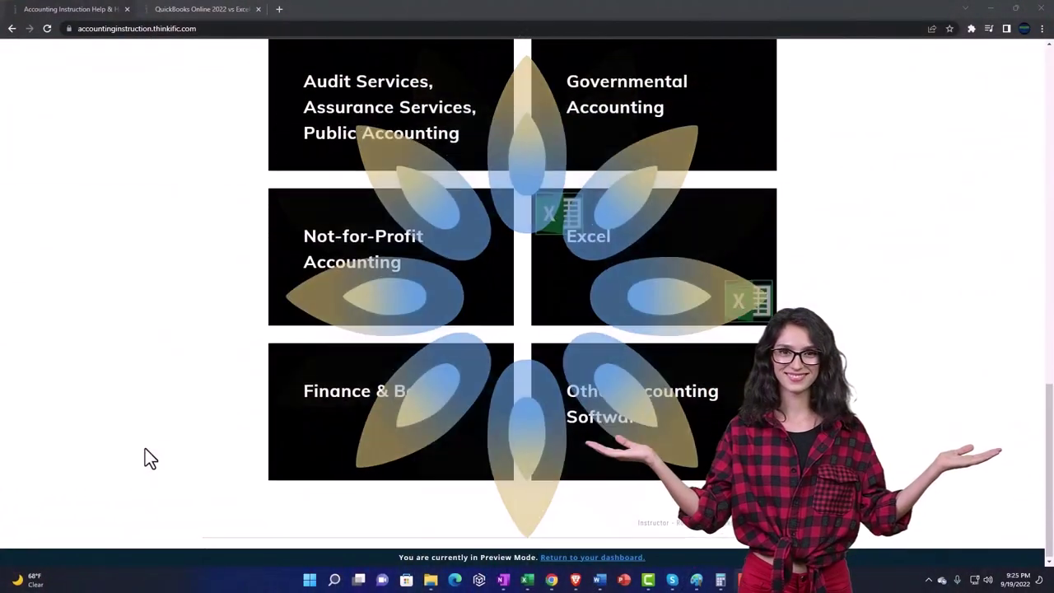
click(188, 9)
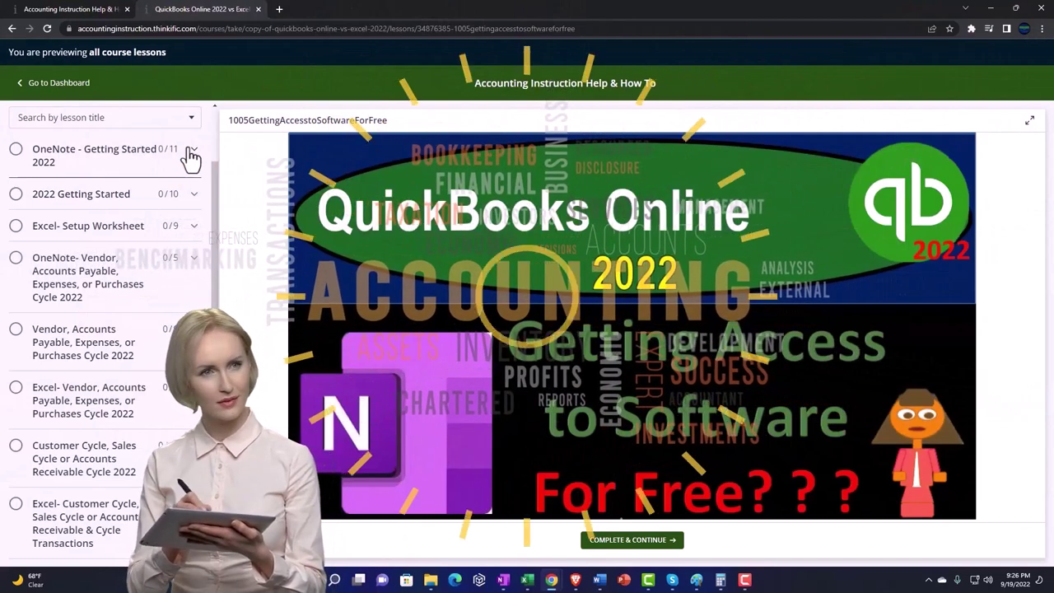
click(191, 153)
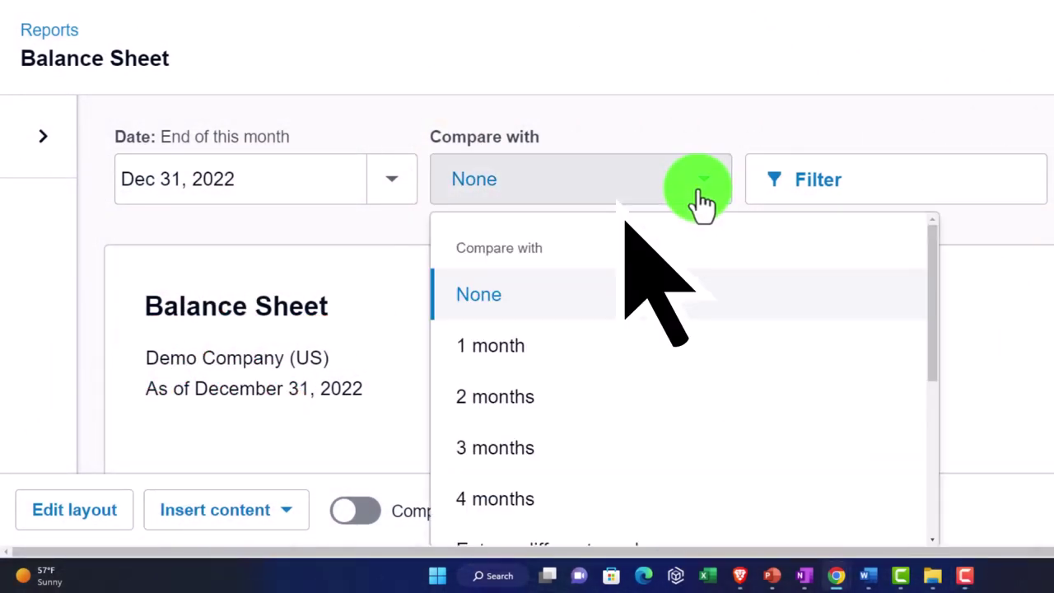
Review the Balance Sheet as of December 31, 2022 and the Income Statement for the year
click(702, 201)
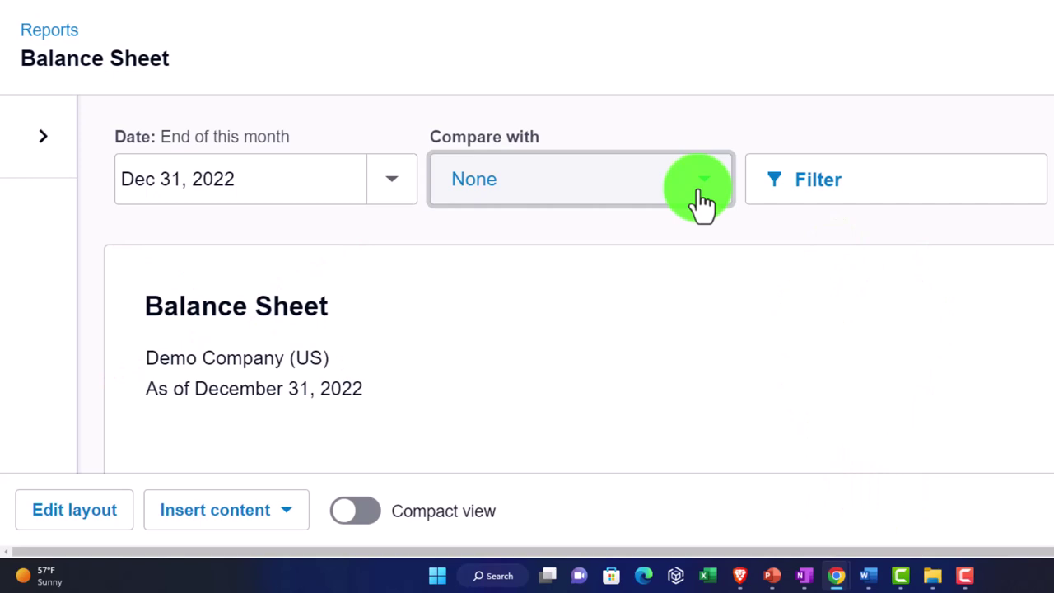
scroll(432, 300, down, 2)
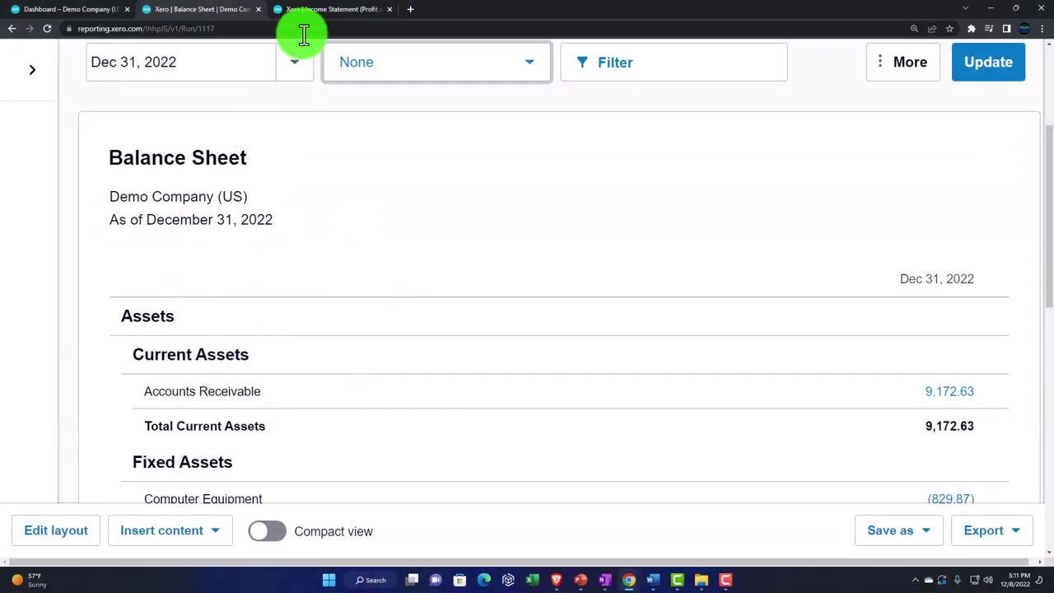
click(311, 10)
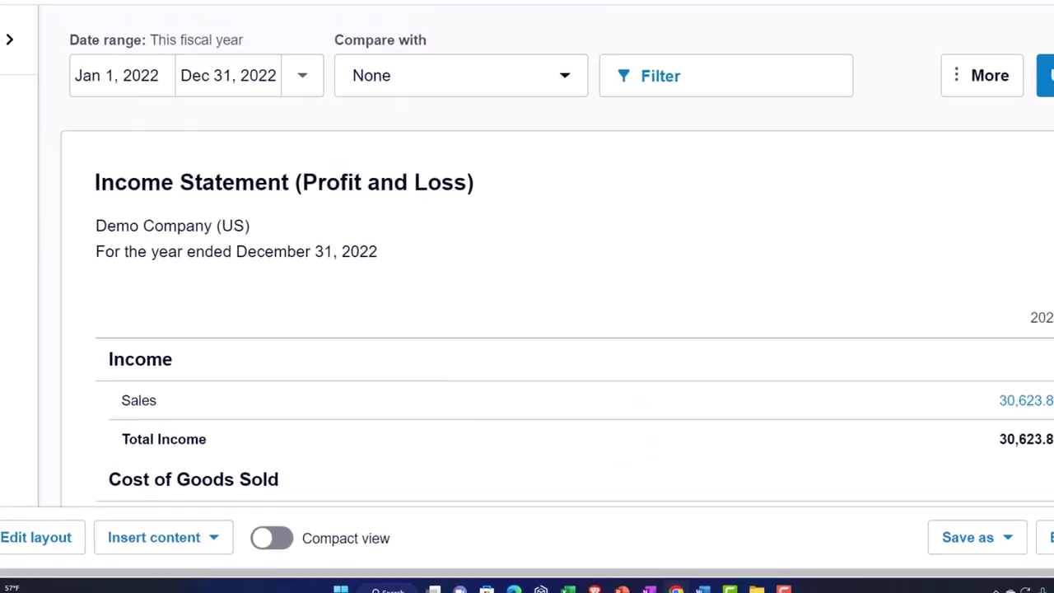
Compare the Balance Sheet with 1 month and update the report to examine the two date columns
click(196, 10)
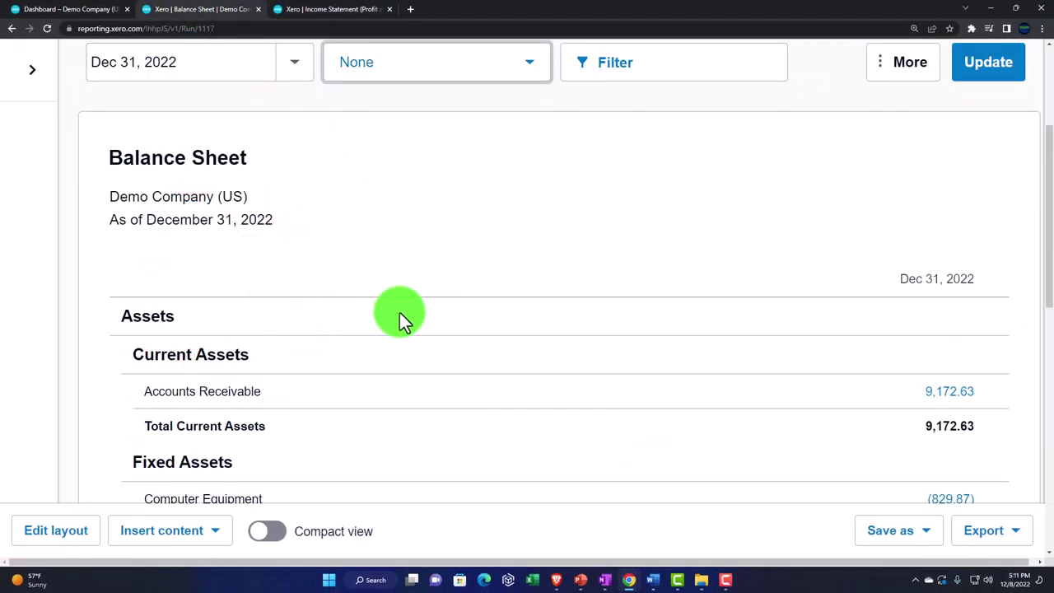
scroll(401, 315, up, 1)
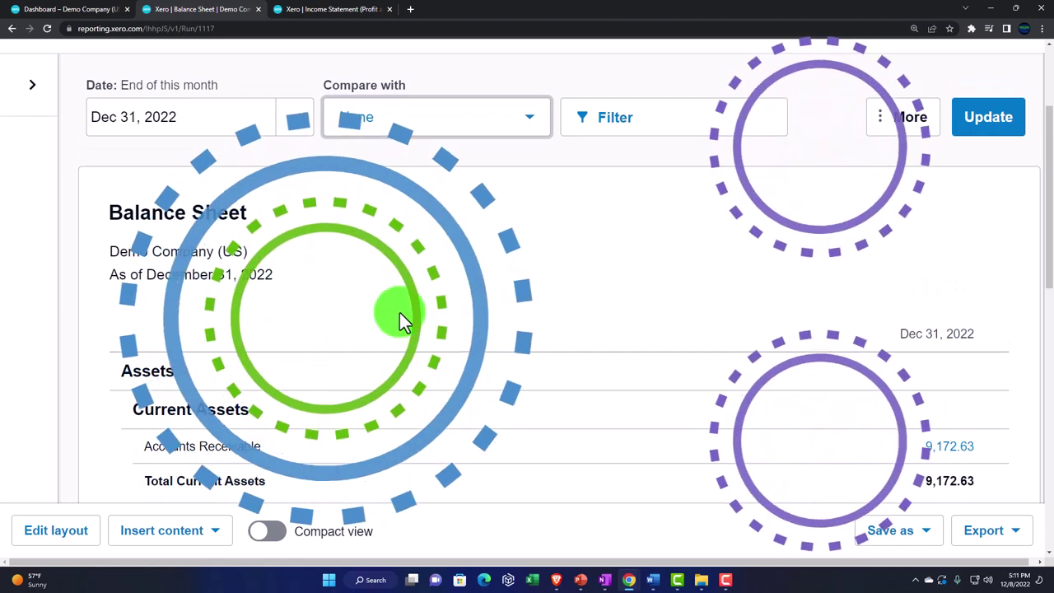
scroll(399, 312, up, 1)
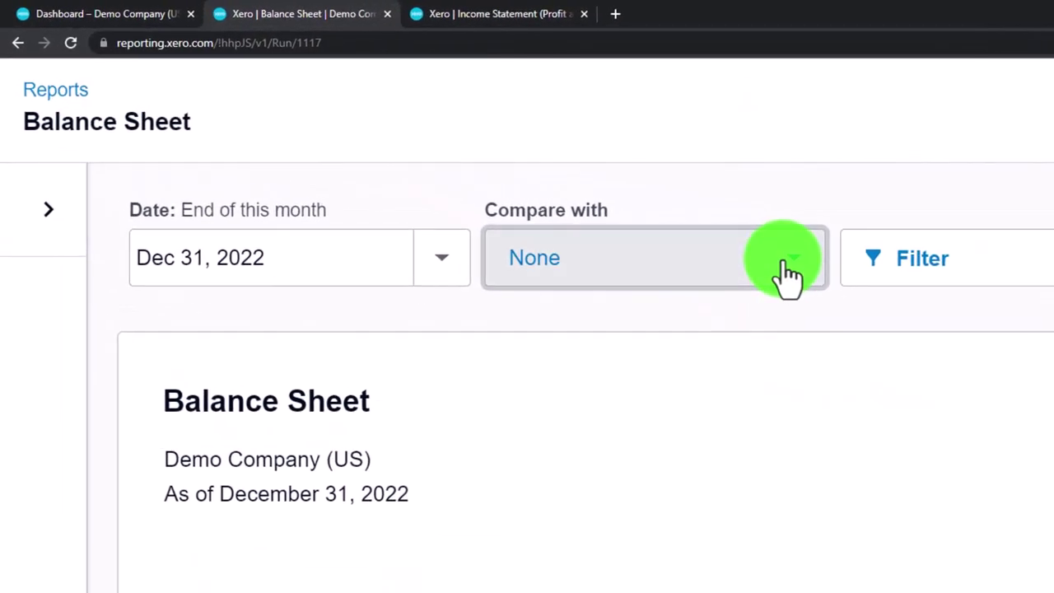
click(789, 275)
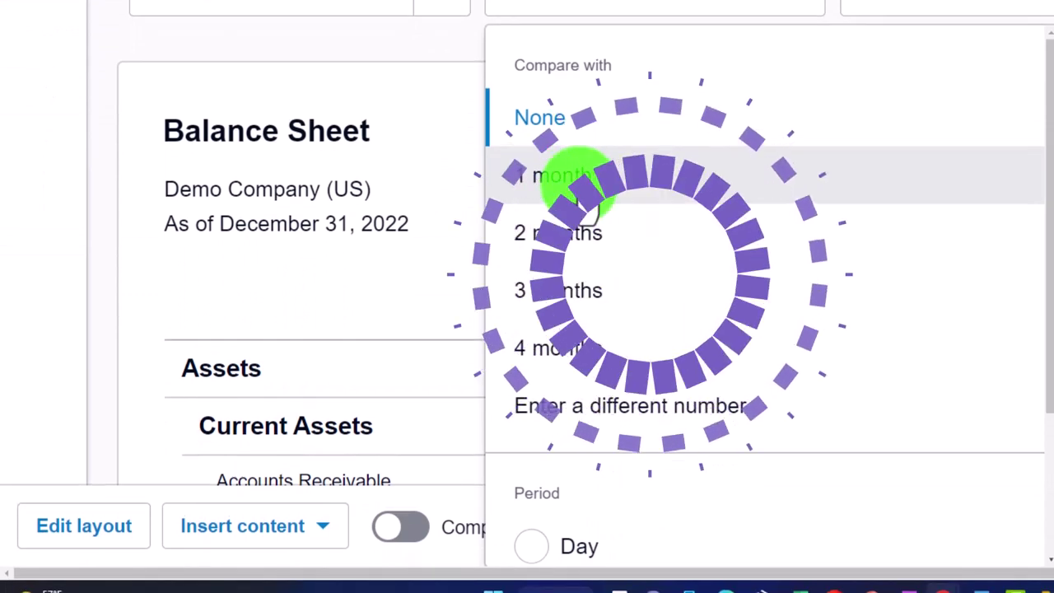
click(583, 198)
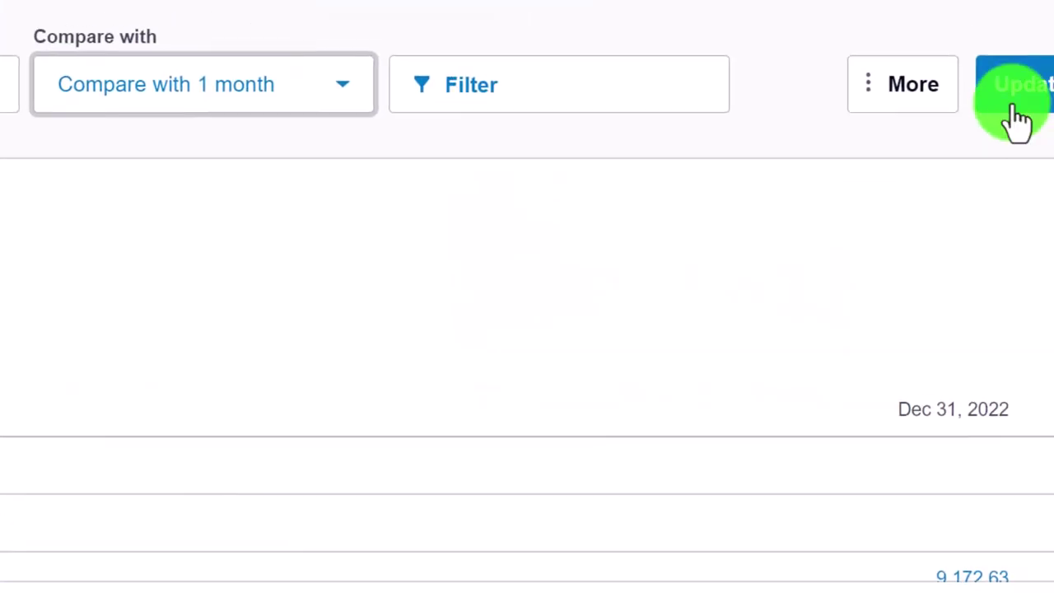
click(1014, 116)
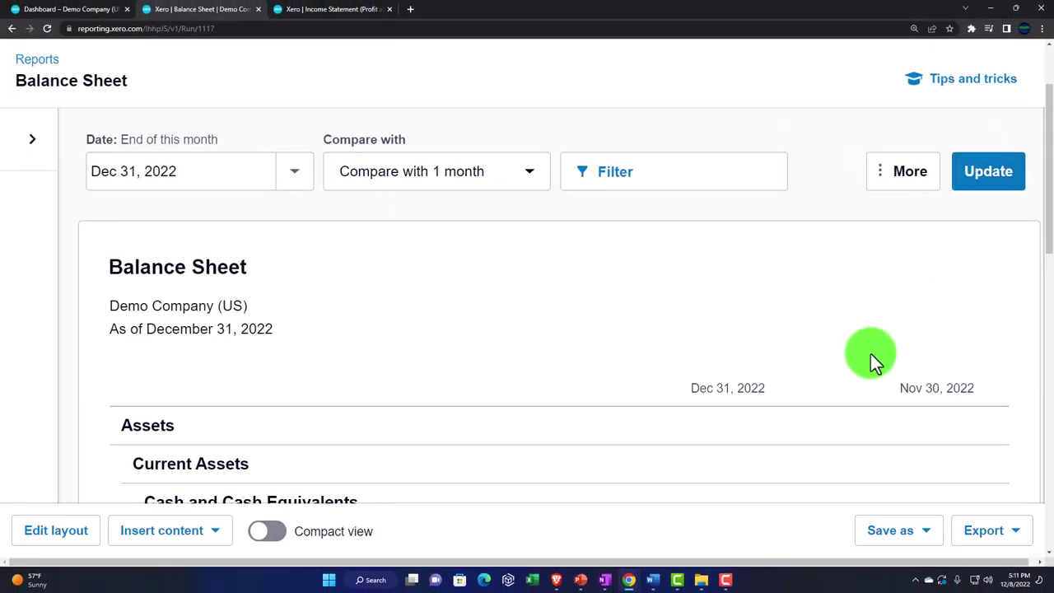
scroll(870, 353, down, 1)
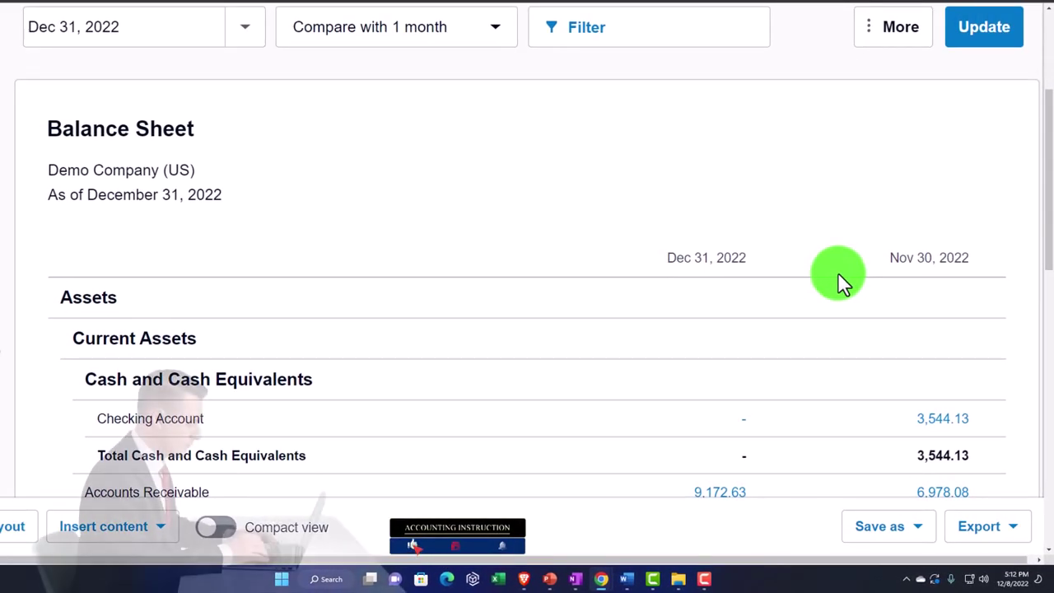
Review the asset lines of the comparative Balance Sheet across the Dec 31 and Nov 30, 2022 columns
scroll(837, 272, down, 2)
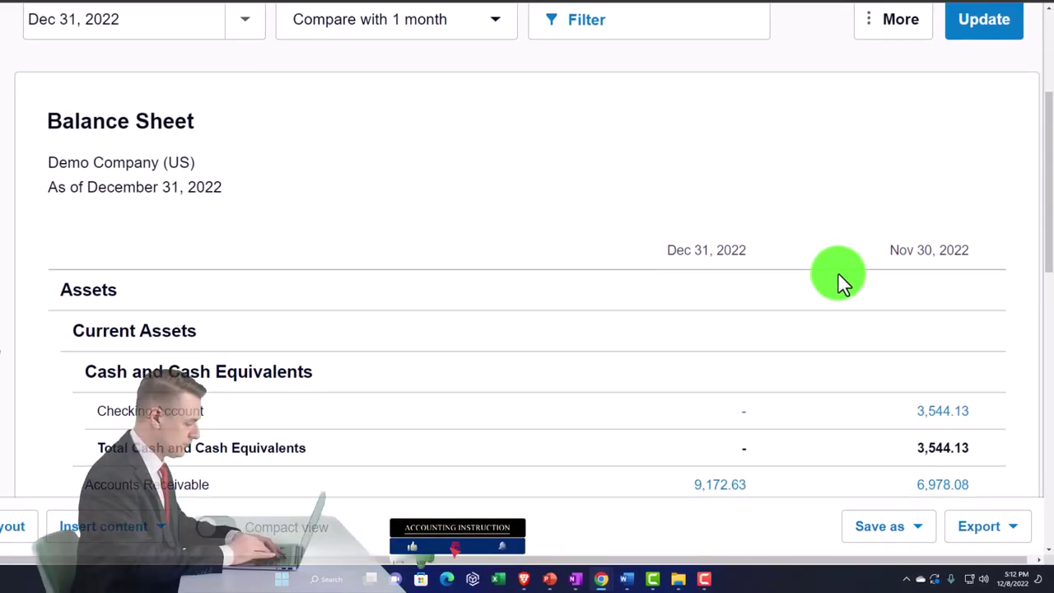
scroll(977, 156, down, 1)
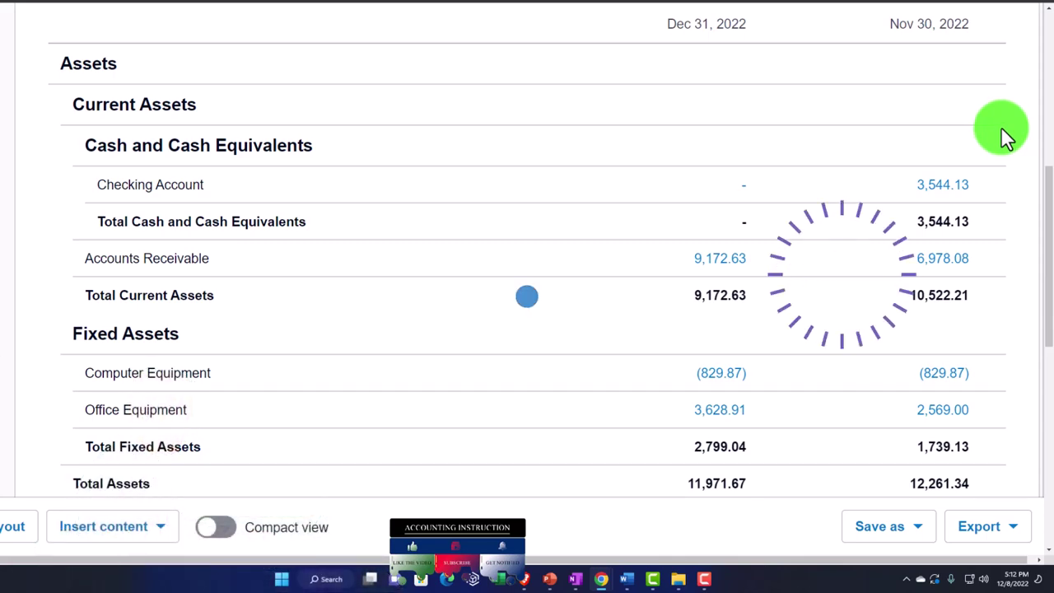
scroll(1006, 111, up, 1)
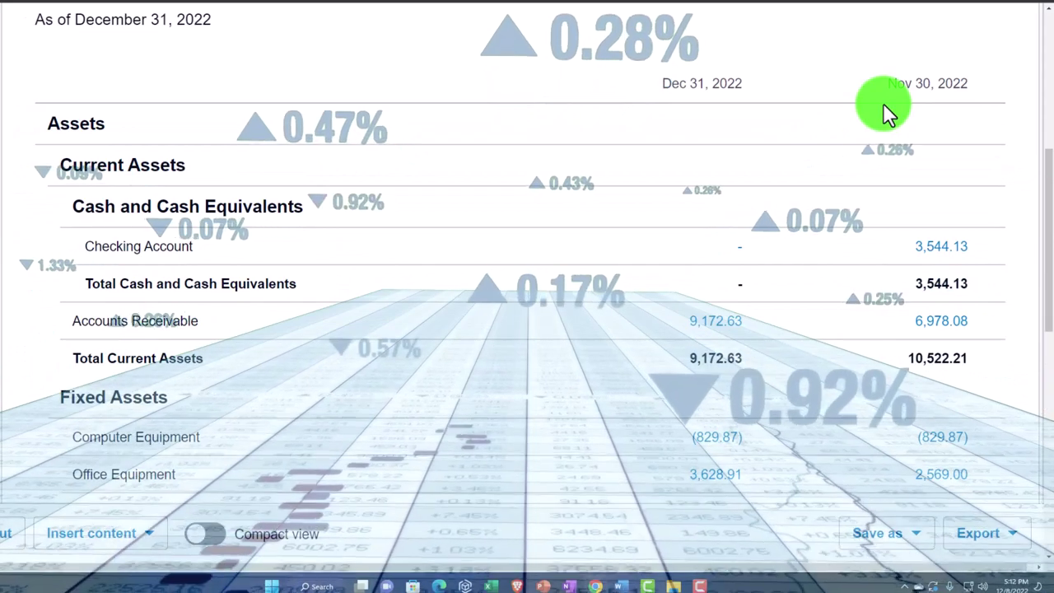
scroll(840, 111, up, 1)
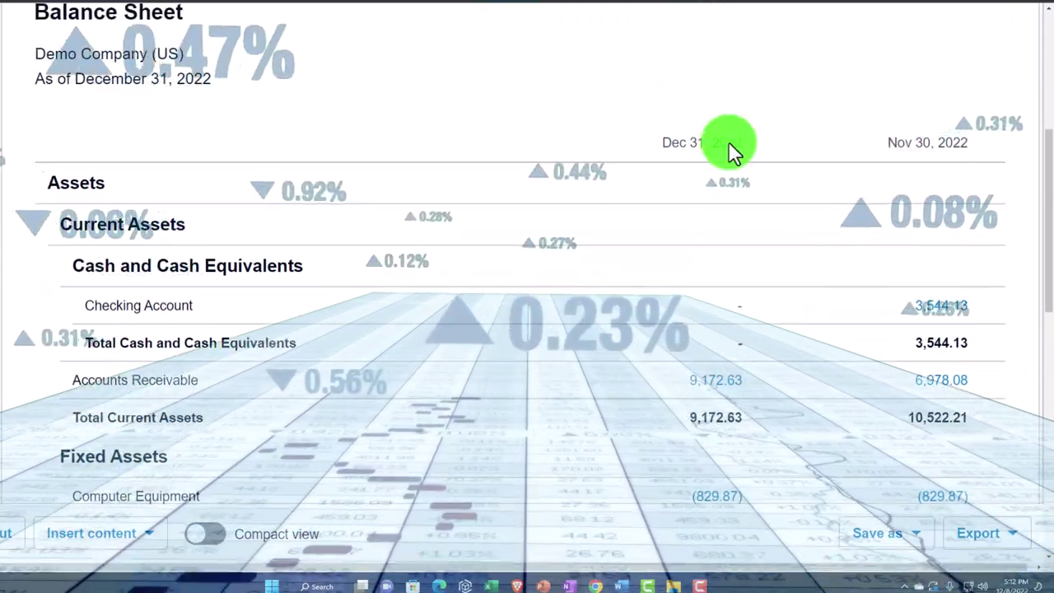
scroll(659, 158, up, 2)
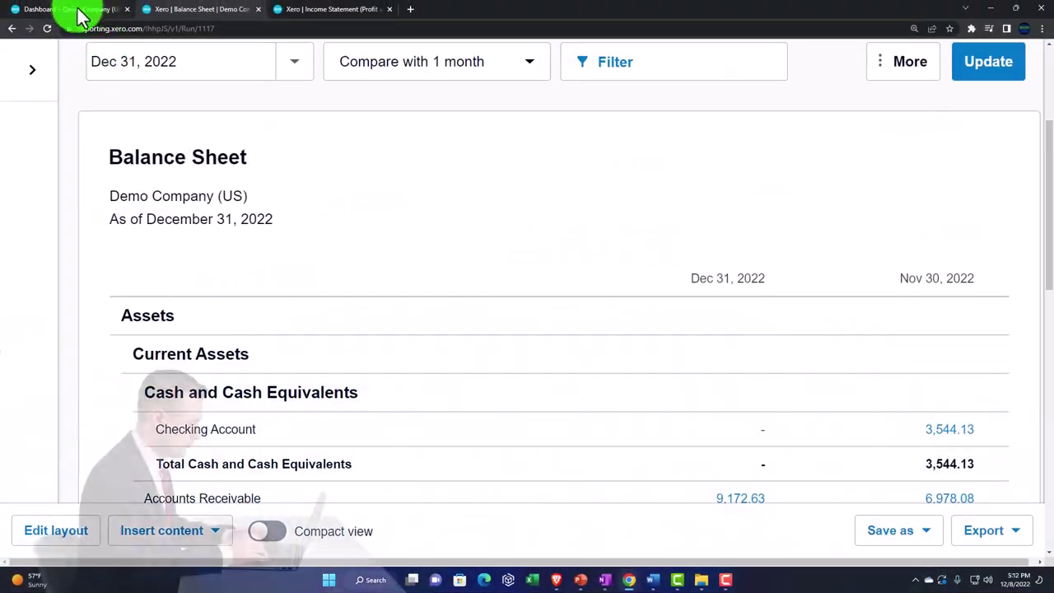
Open the Reports page from the dashboard and look through the available reports down to the Financial statements section
click(76, 10)
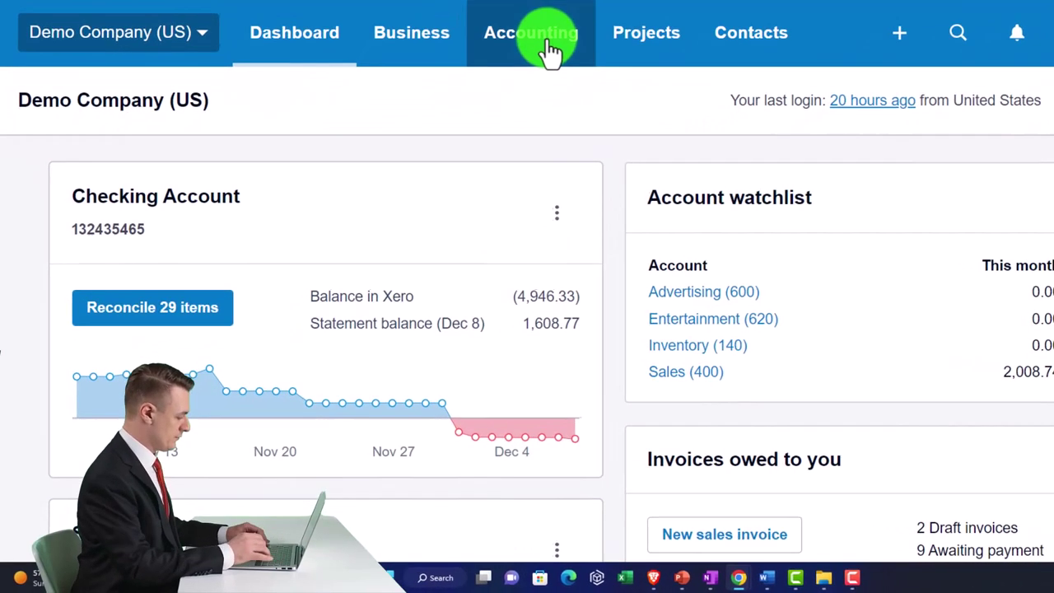
click(467, 130)
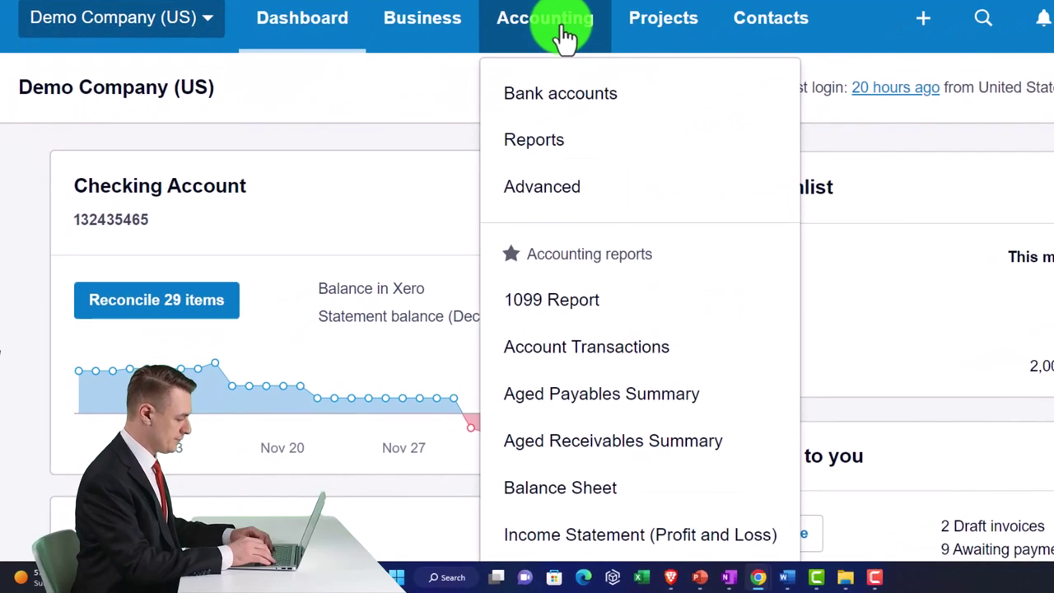
click(553, 147)
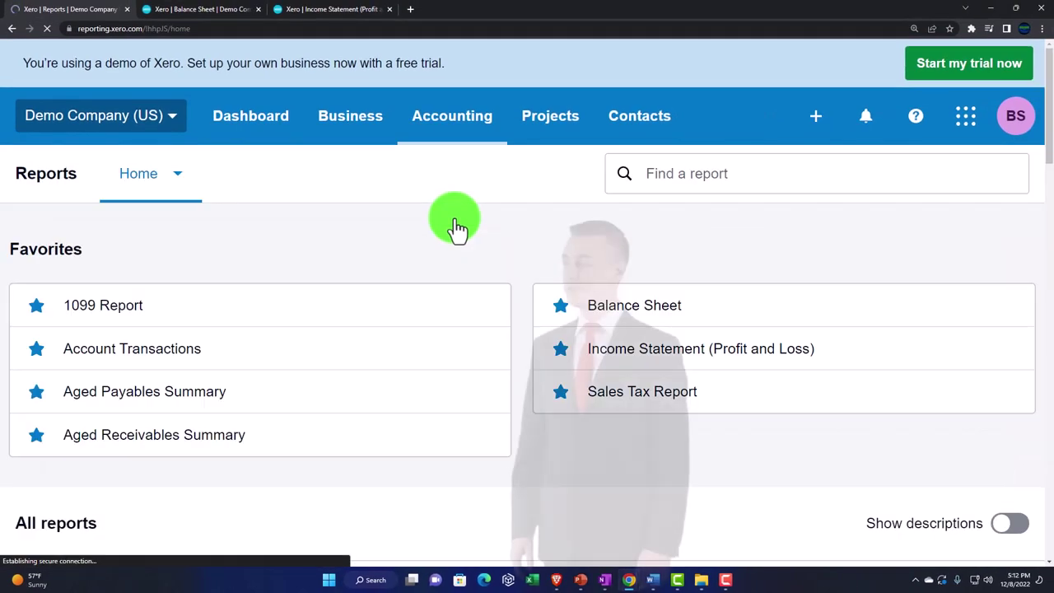
scroll(434, 317, down, 3)
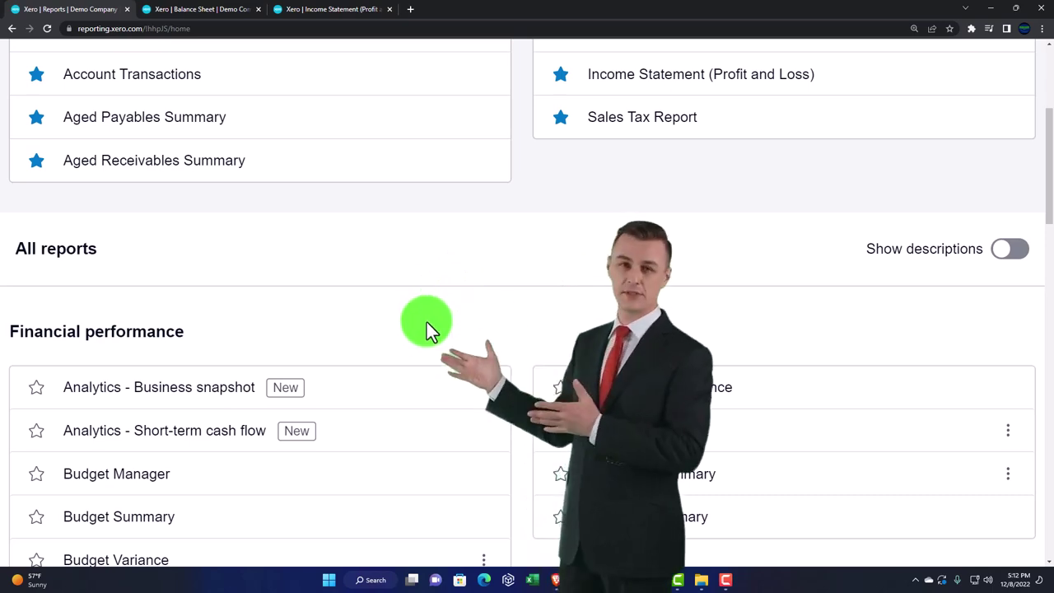
scroll(427, 325, down, 3)
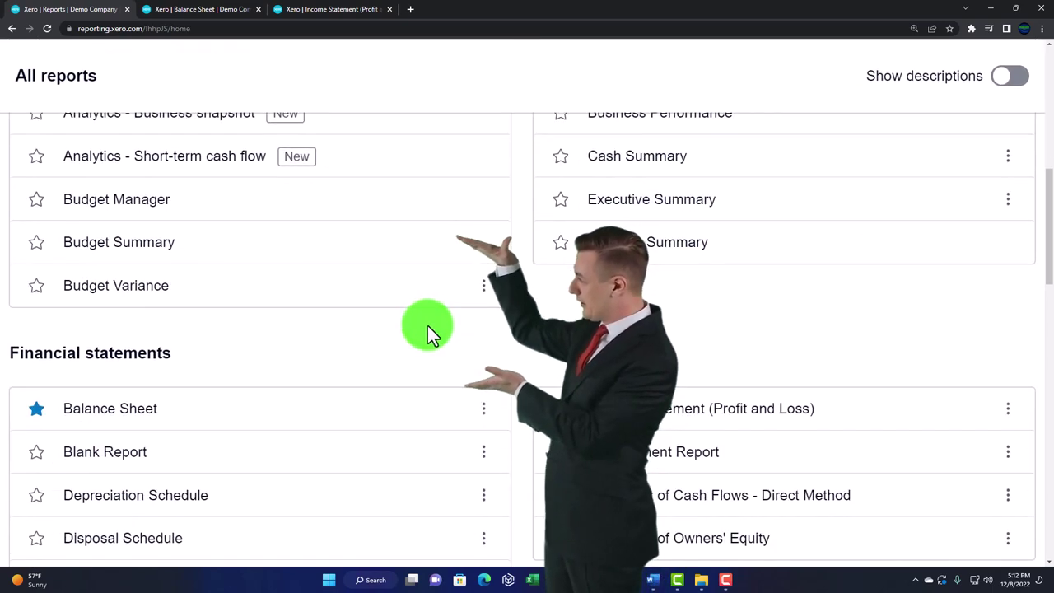
scroll(428, 325, down, 1)
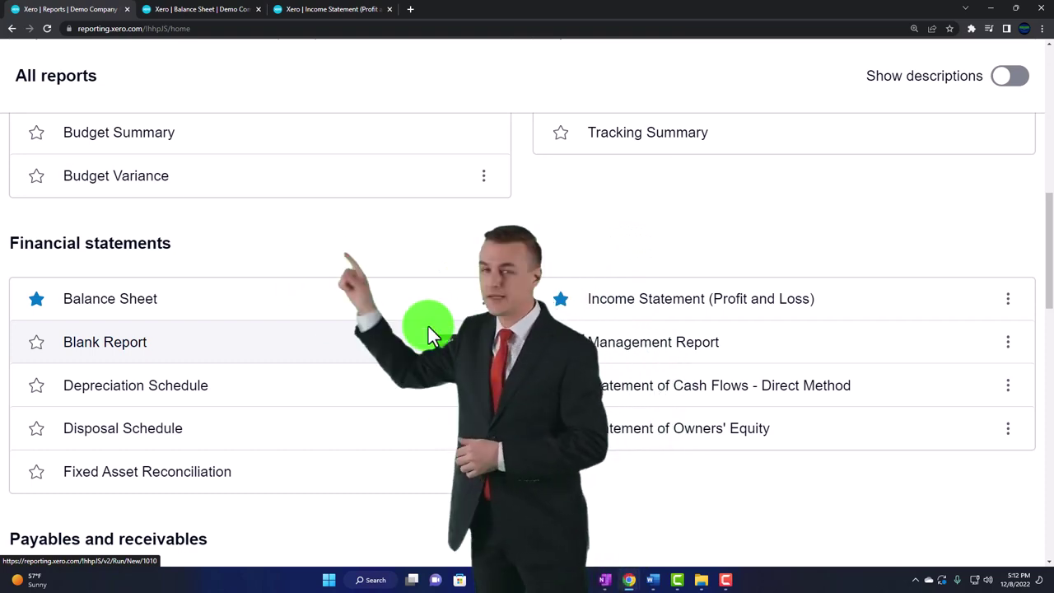
Edit the comparative Balance Sheet's layout to collapse Current Assets, Fixed Assets, Liabilities and Equity, and update the layout
click(204, 13)
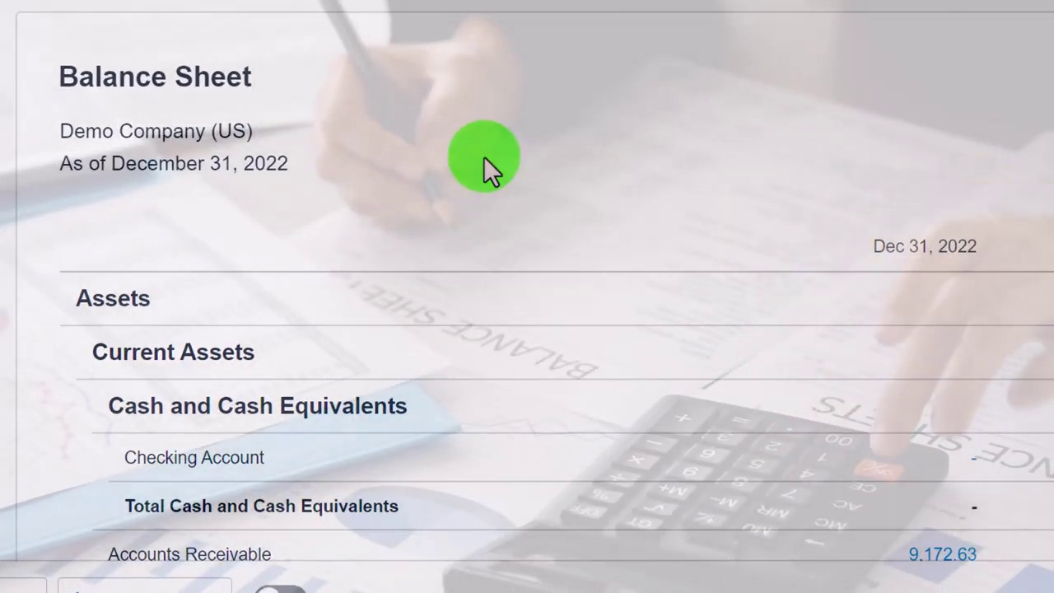
scroll(483, 156, up, 2)
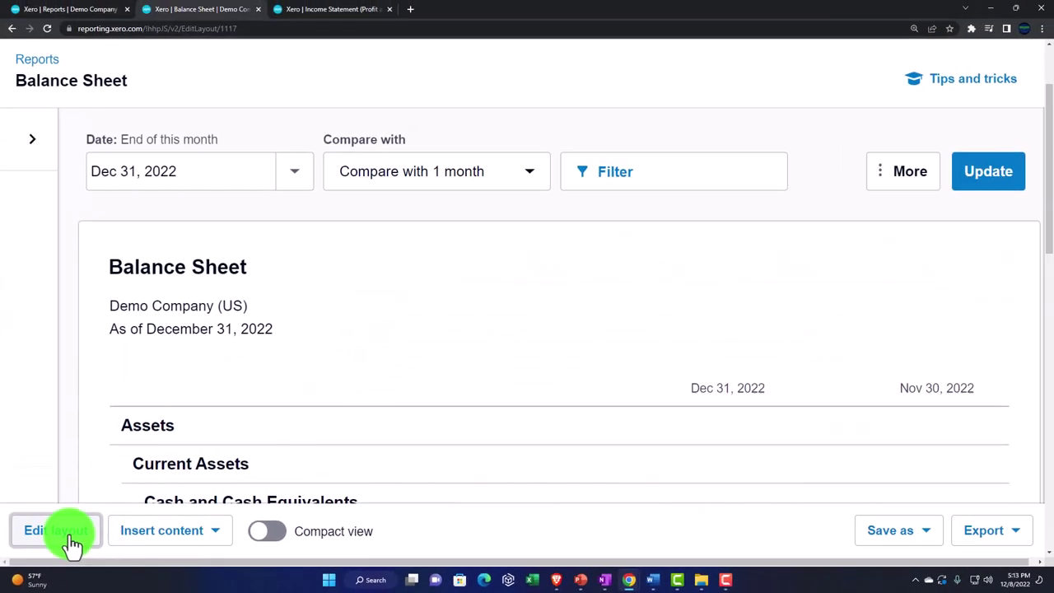
click(71, 536)
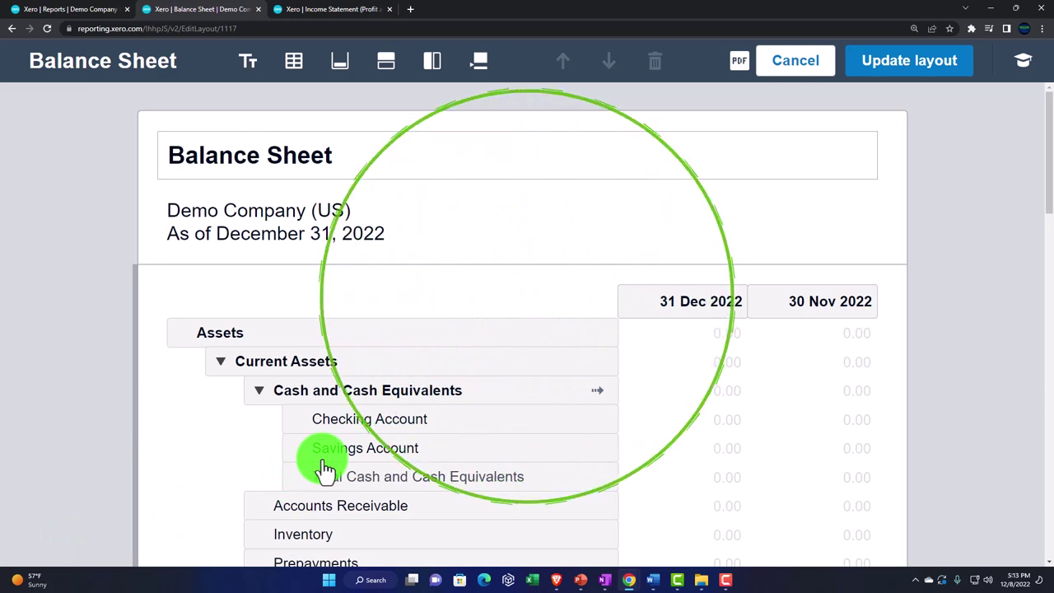
scroll(326, 468, down, 2)
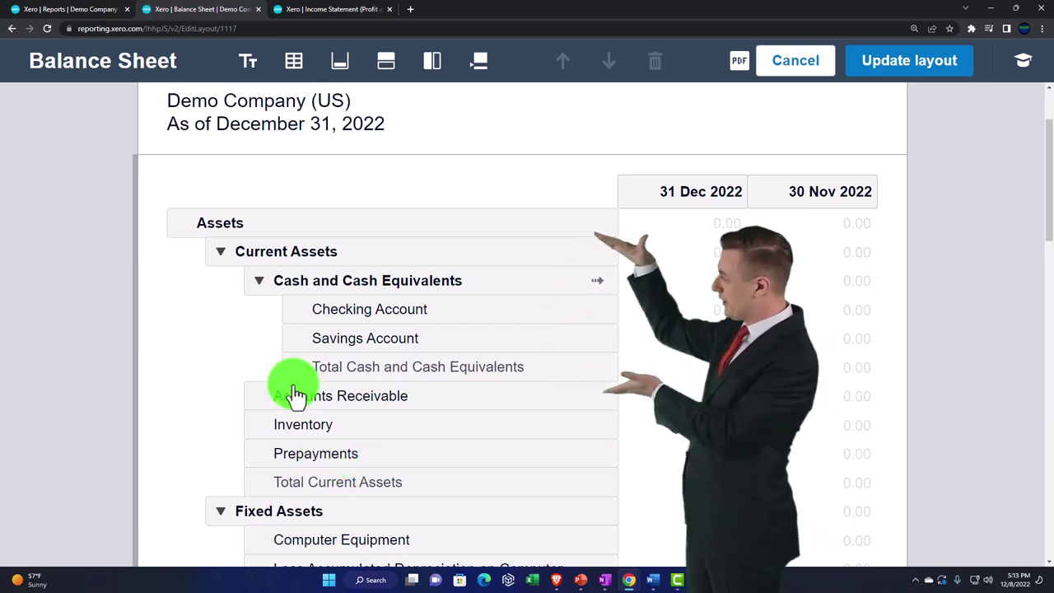
click(221, 255)
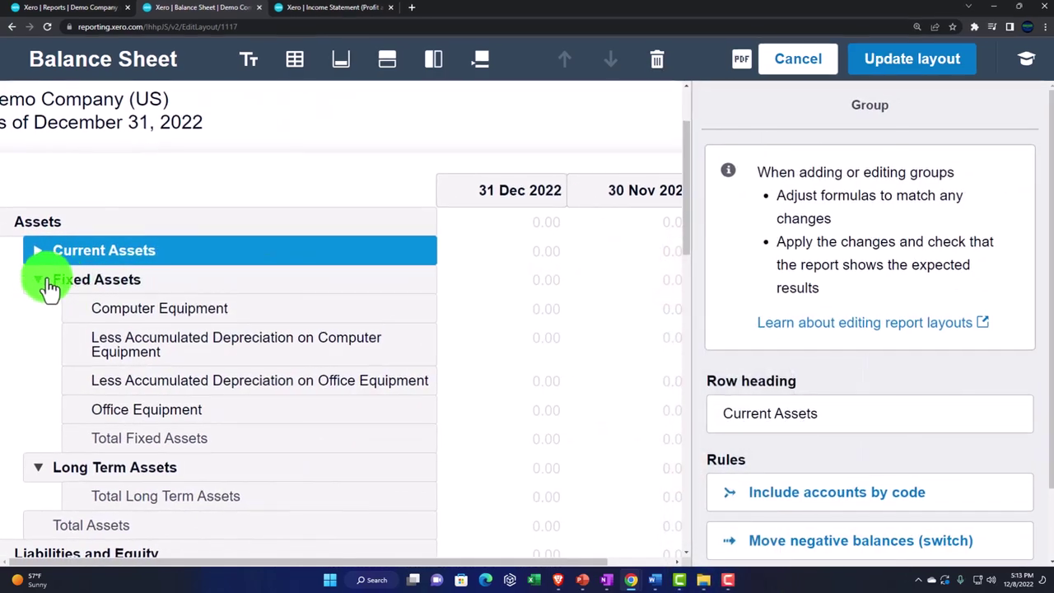
click(43, 282)
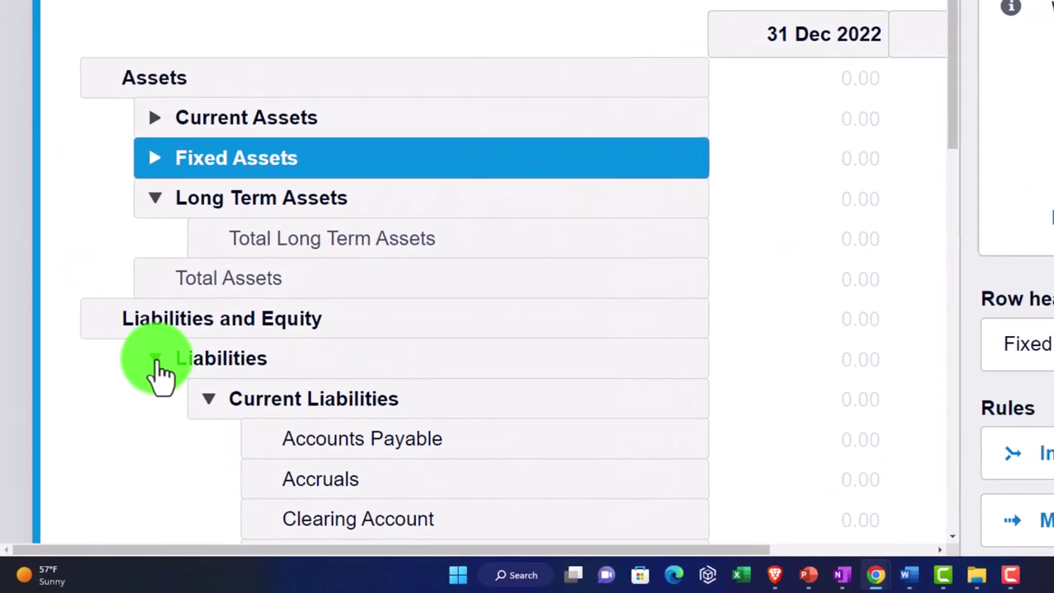
click(119, 411)
click(165, 403)
scroll(162, 405, down, 3)
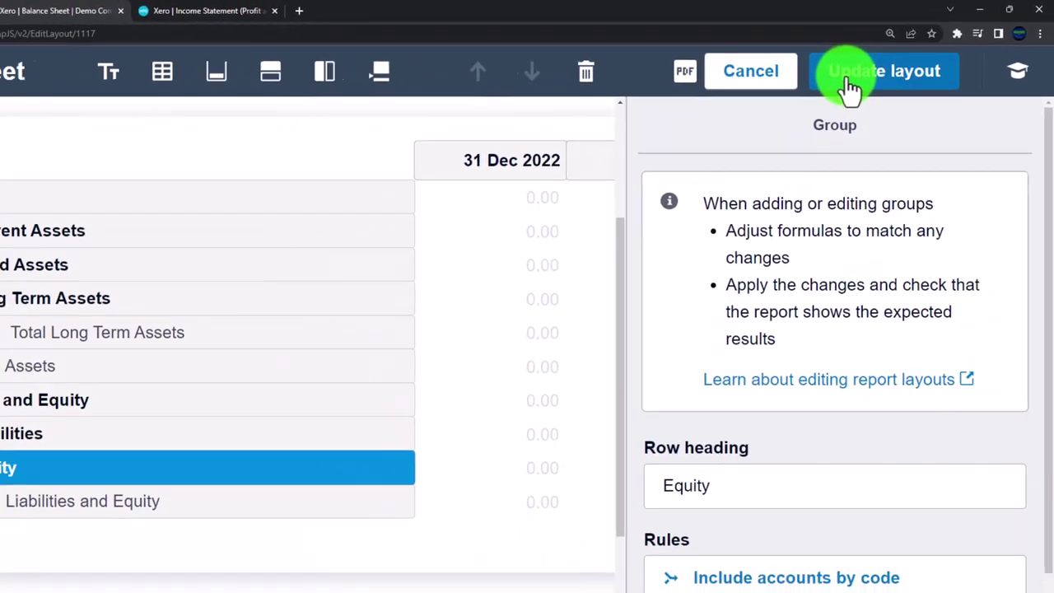
click(811, 87)
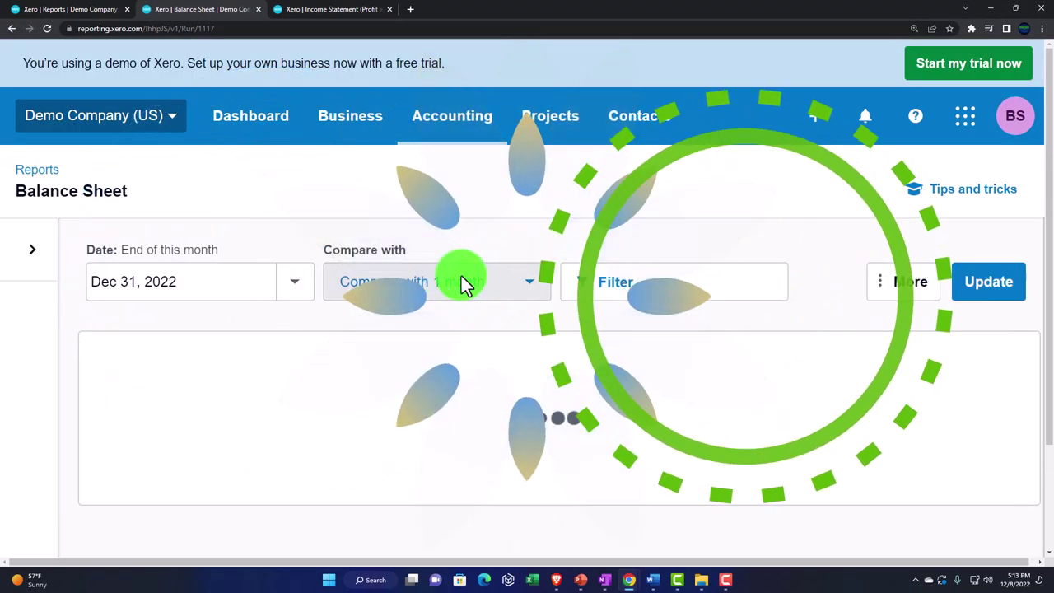
Review the collapsed comparative Balance Sheet and look at its save options without saving
scroll(455, 276, down, 5)
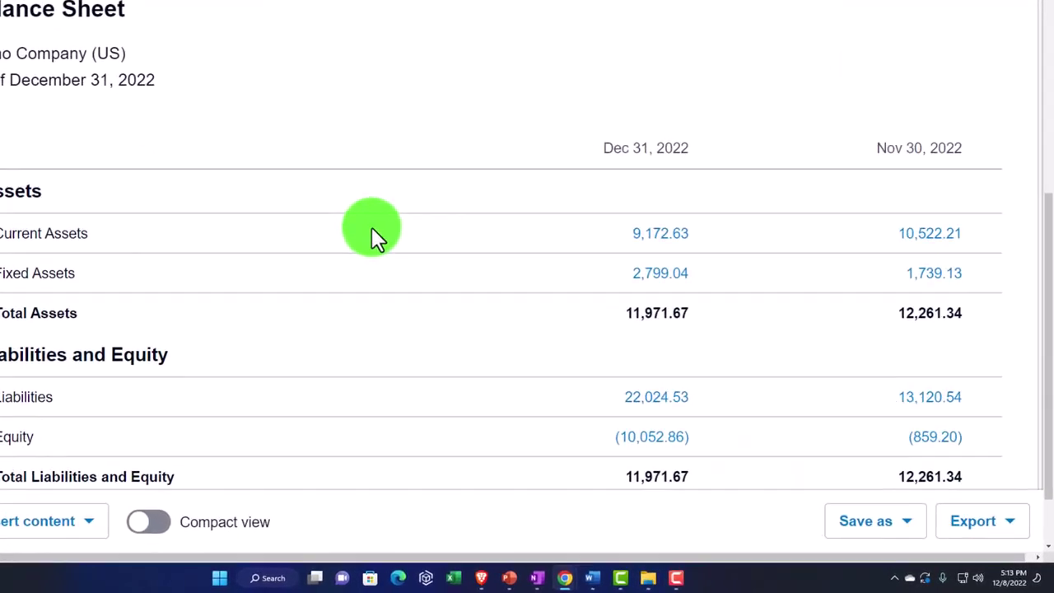
scroll(384, 239, down, 2)
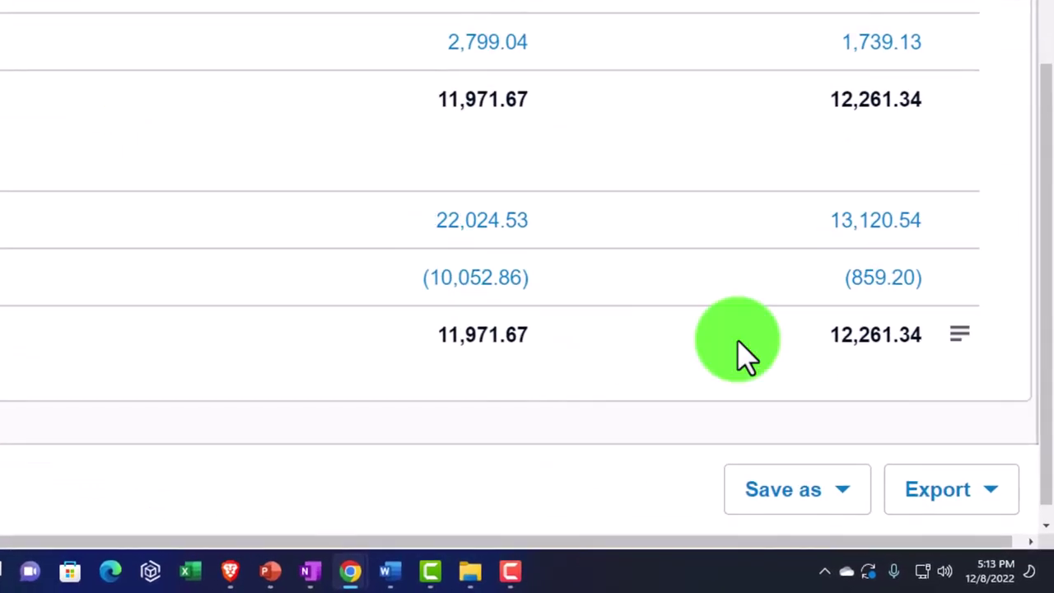
click(839, 491)
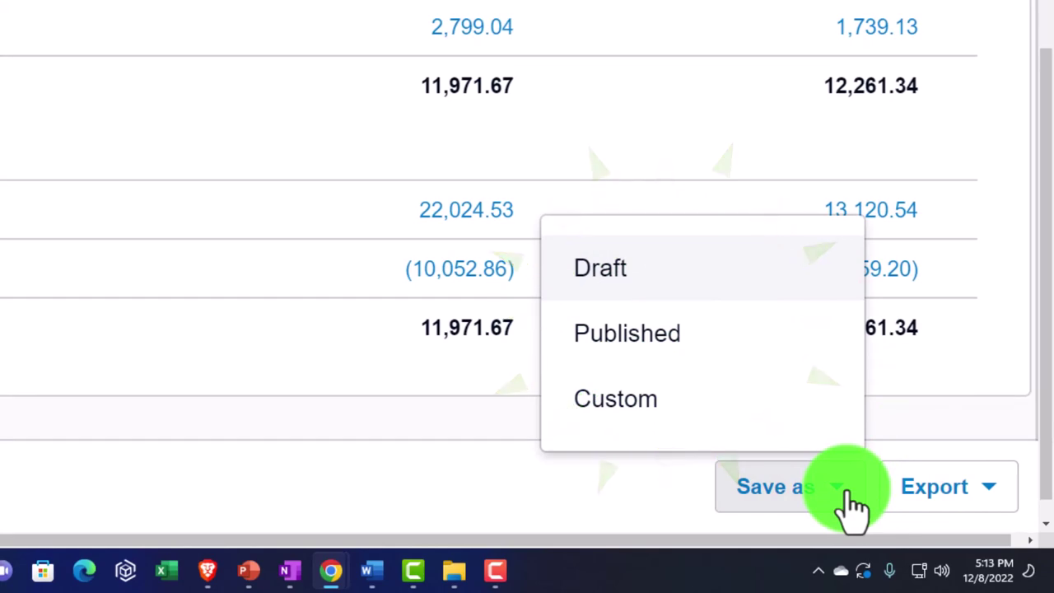
click(848, 494)
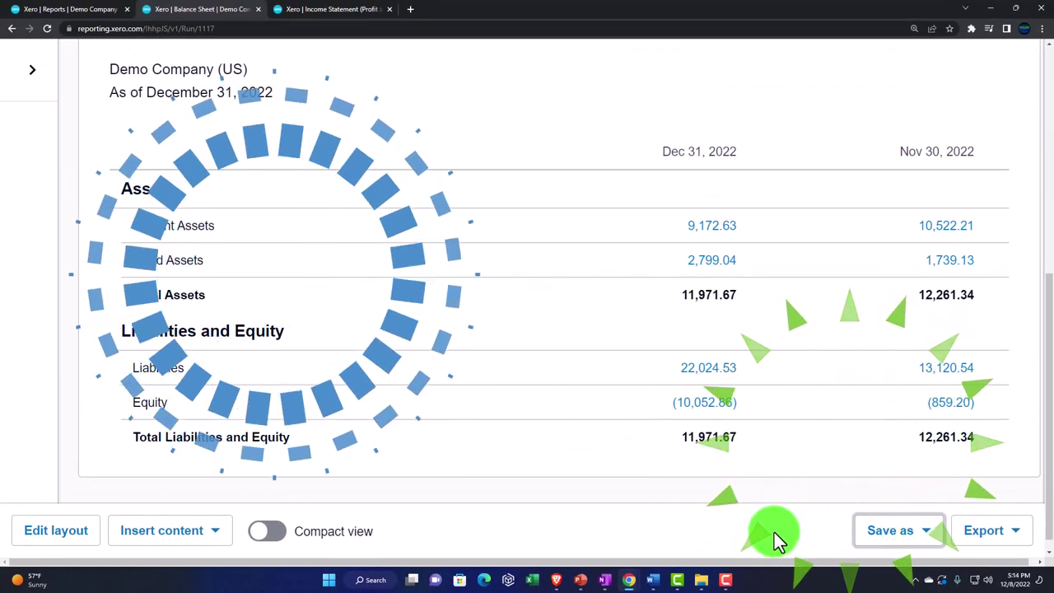
Duplicate the Income Statement browser tab and open the Balance Sheet report in the copy
click(350, 11)
right_click(349, 10)
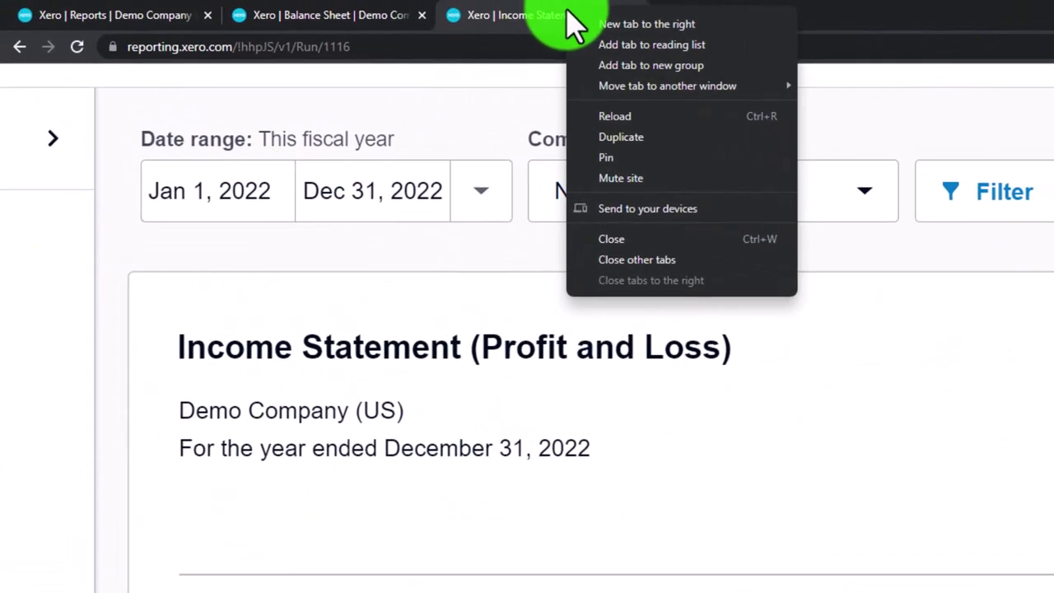
click(624, 136)
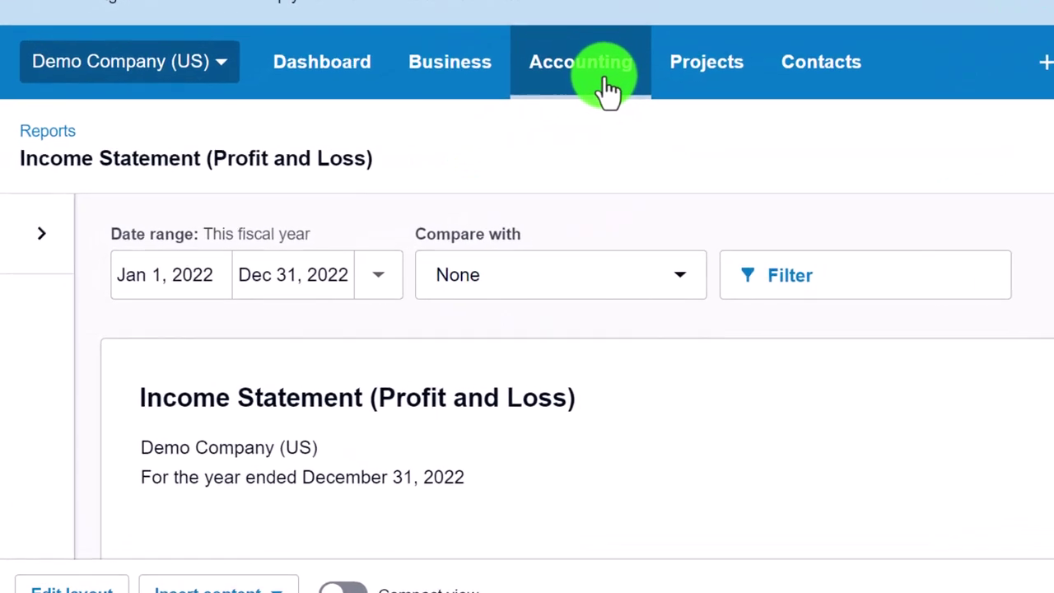
click(608, 89)
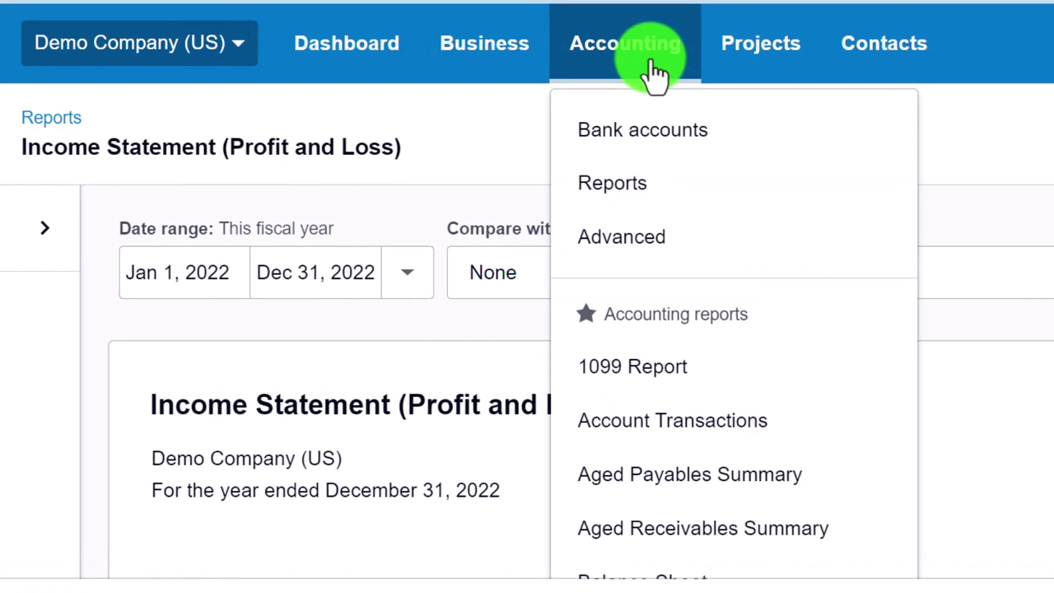
scroll(673, 438, down, 2)
click(672, 438)
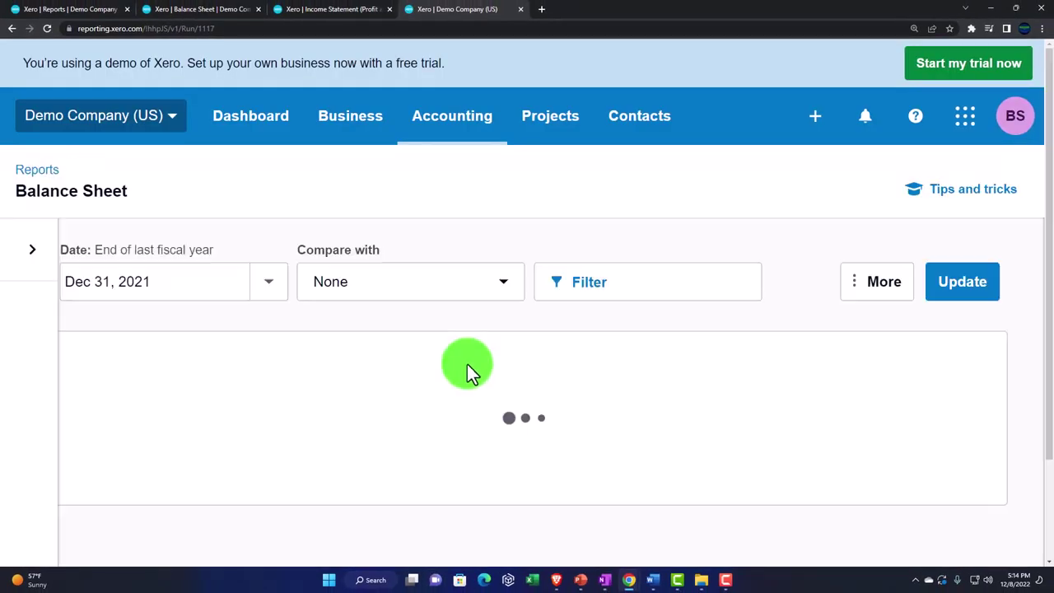
Set the newly opened Balance Sheet's date to Dec 31, 2022, update the report and return to the collapsed version
click(344, 237)
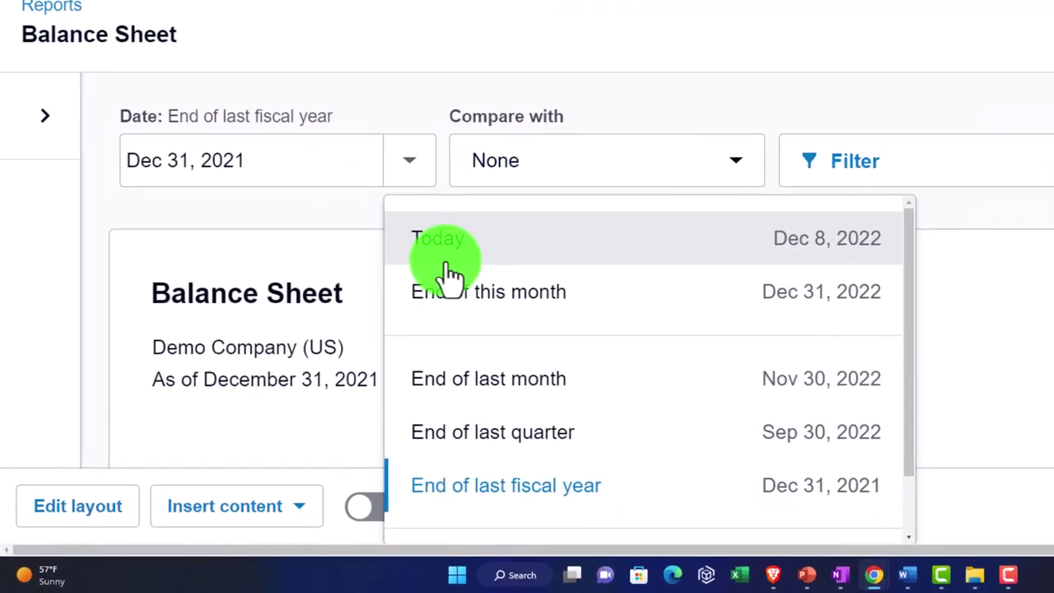
click(405, 498)
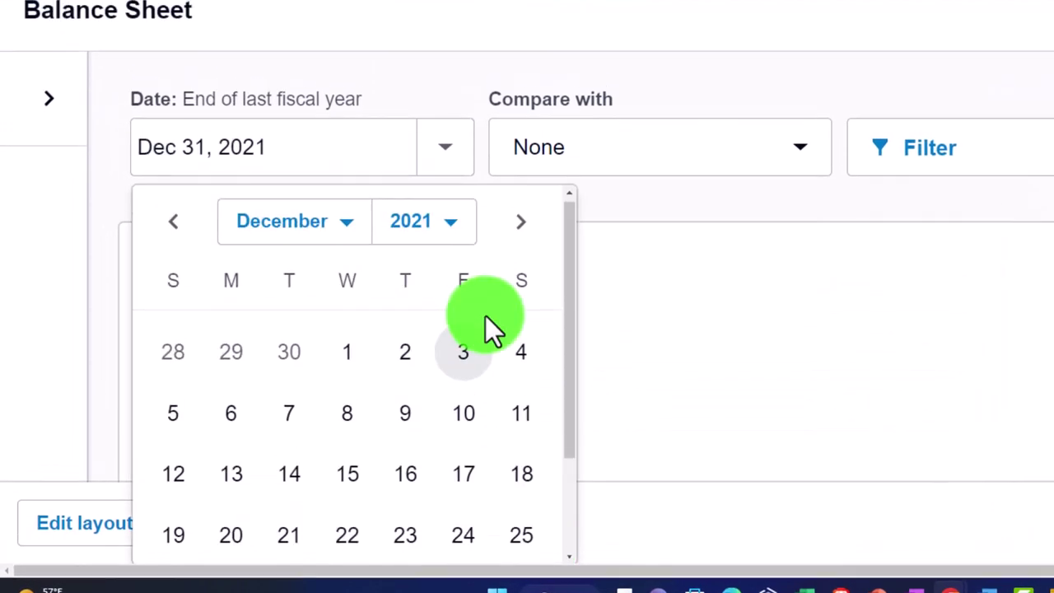
click(456, 202)
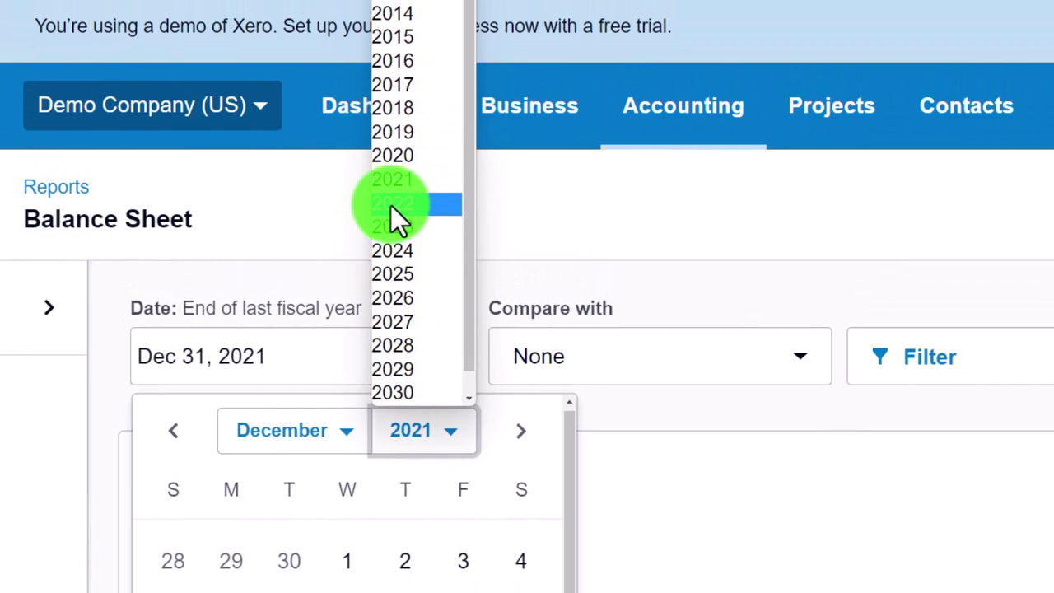
click(392, 206)
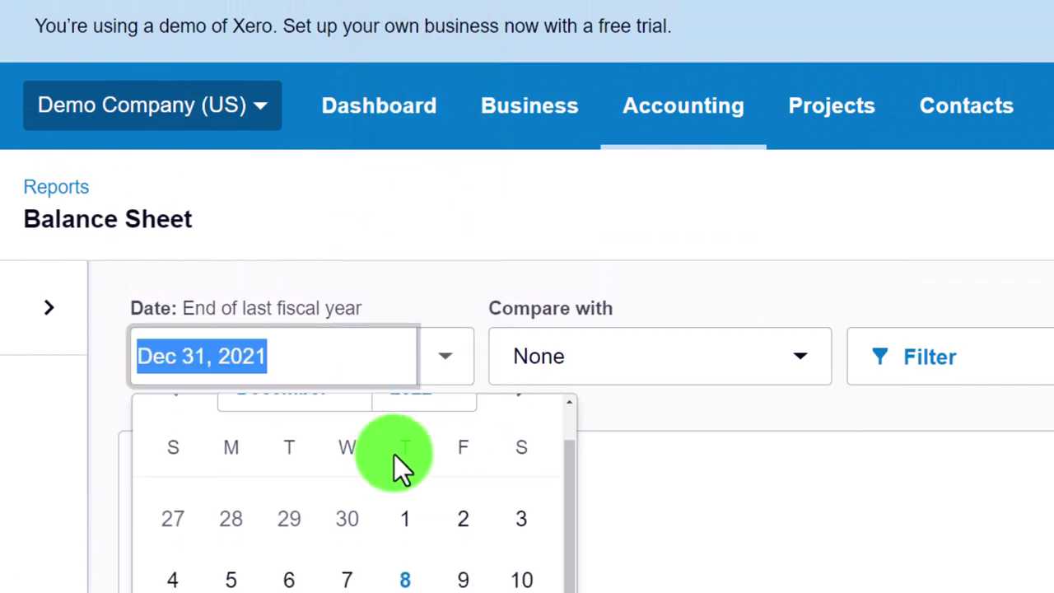
click(493, 592)
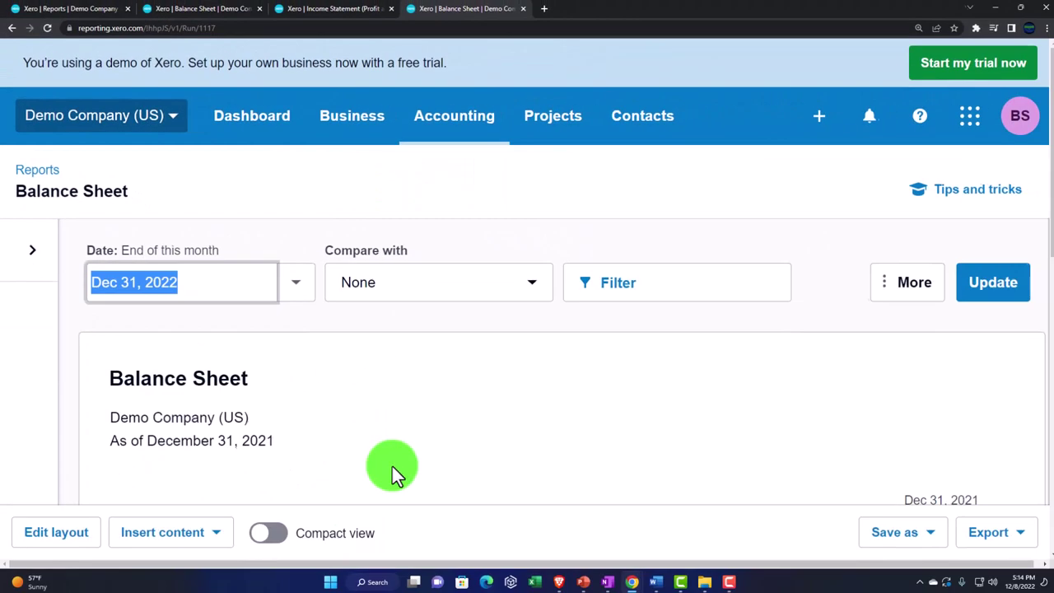
click(992, 293)
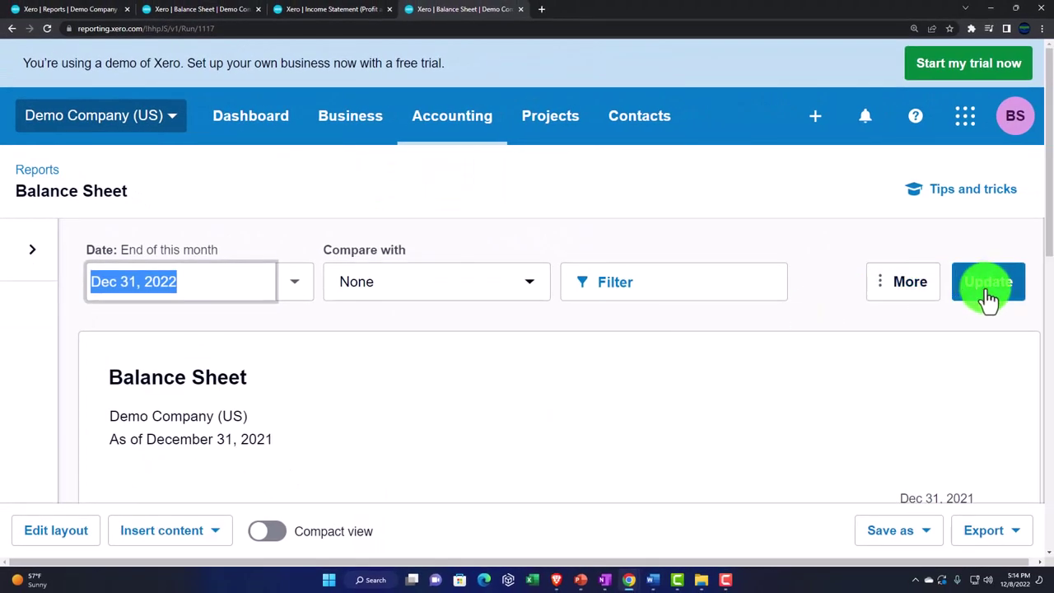
scroll(732, 338, down, 3)
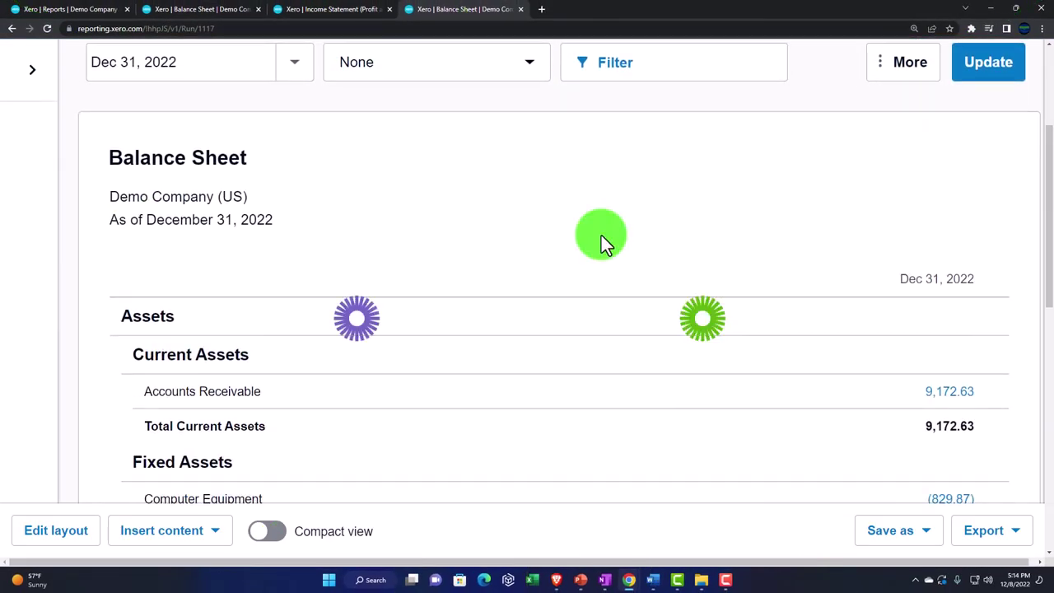
click(205, 10)
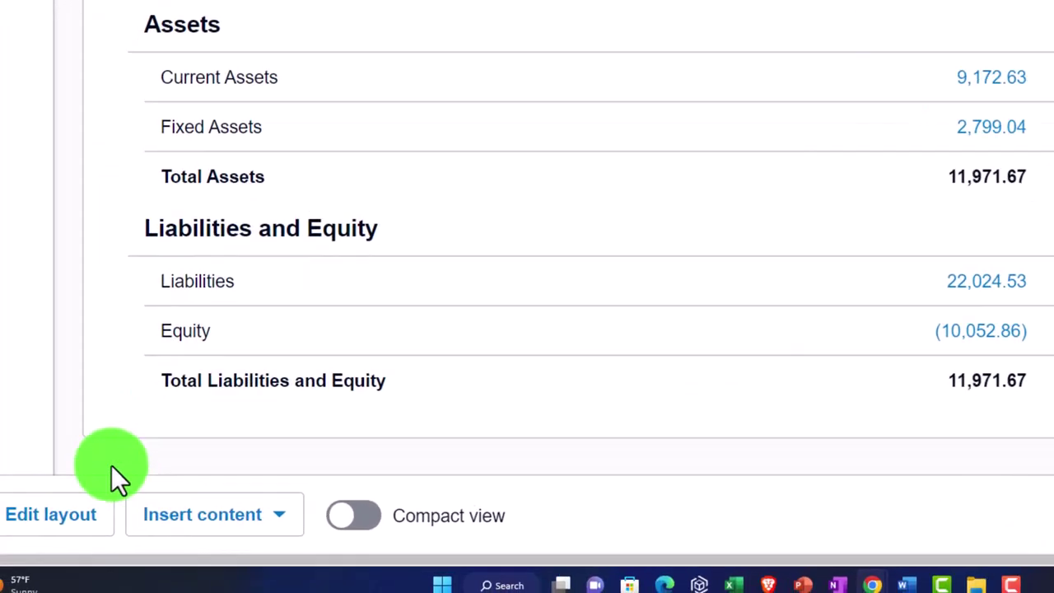
Edit the comparative Balance Sheet's layout and expand the Current Assets, Fixed Assets, Liabilities and Equity groups
click(107, 509)
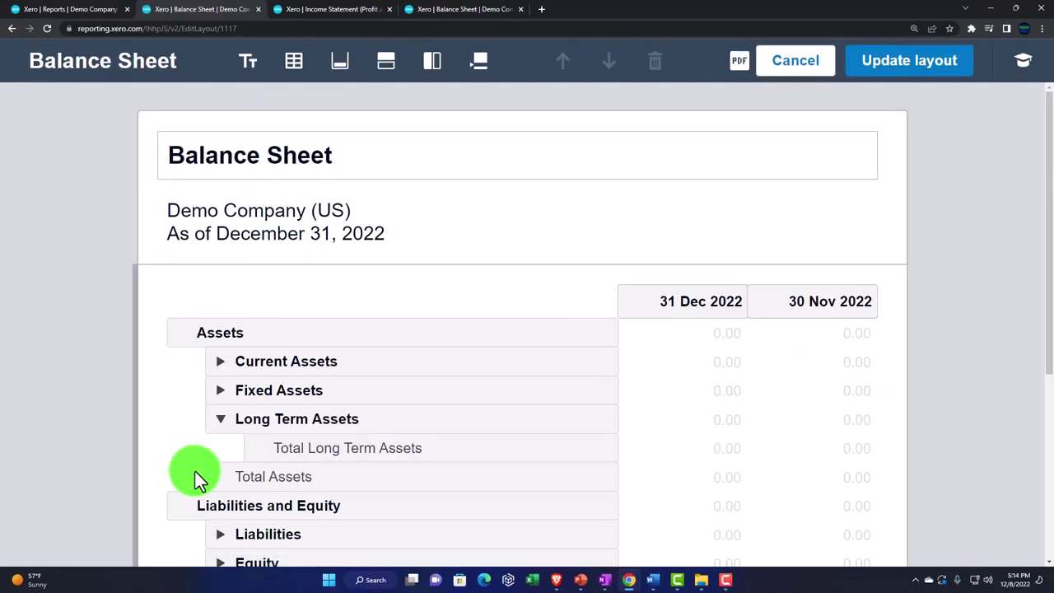
scroll(195, 471, down, 1)
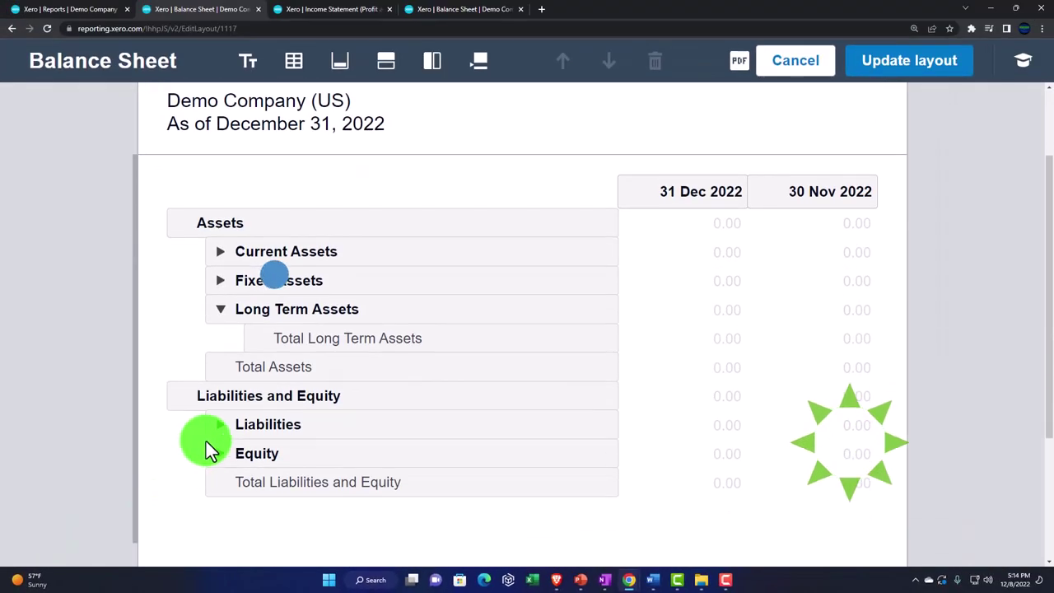
click(225, 262)
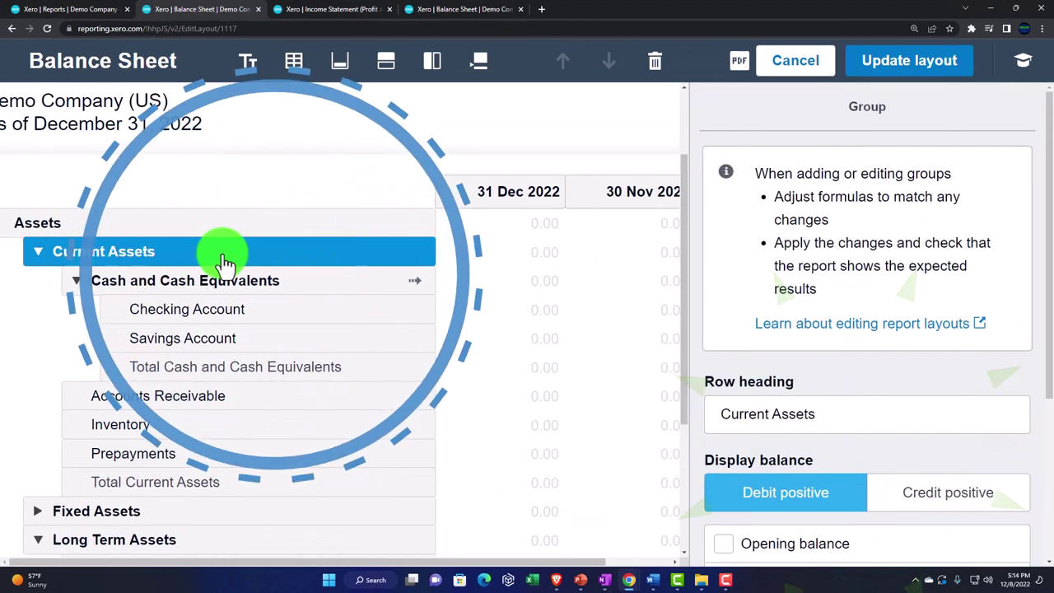
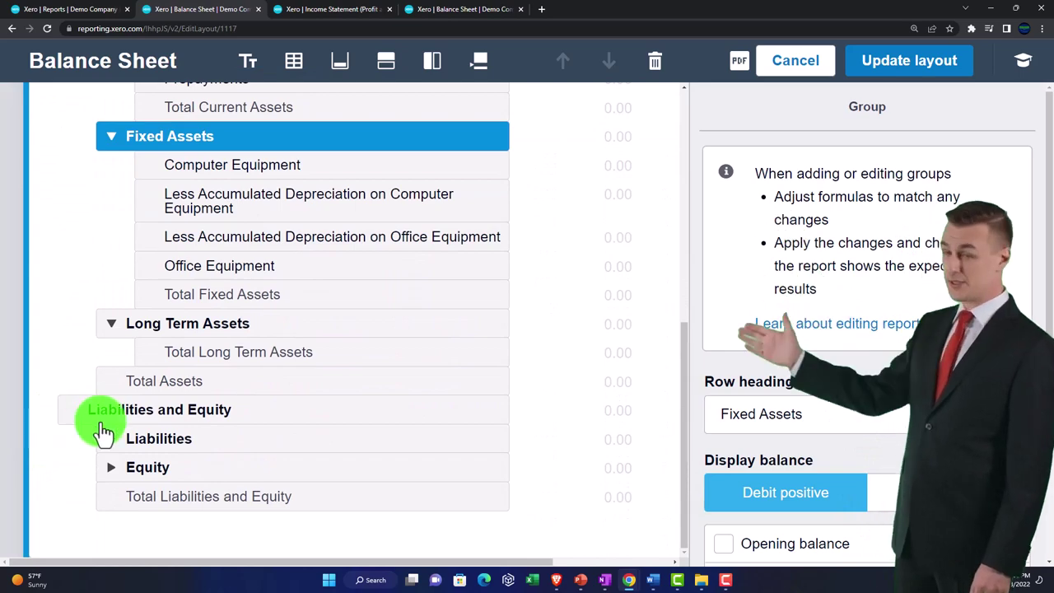
click(110, 439)
scroll(111, 444, down, 7)
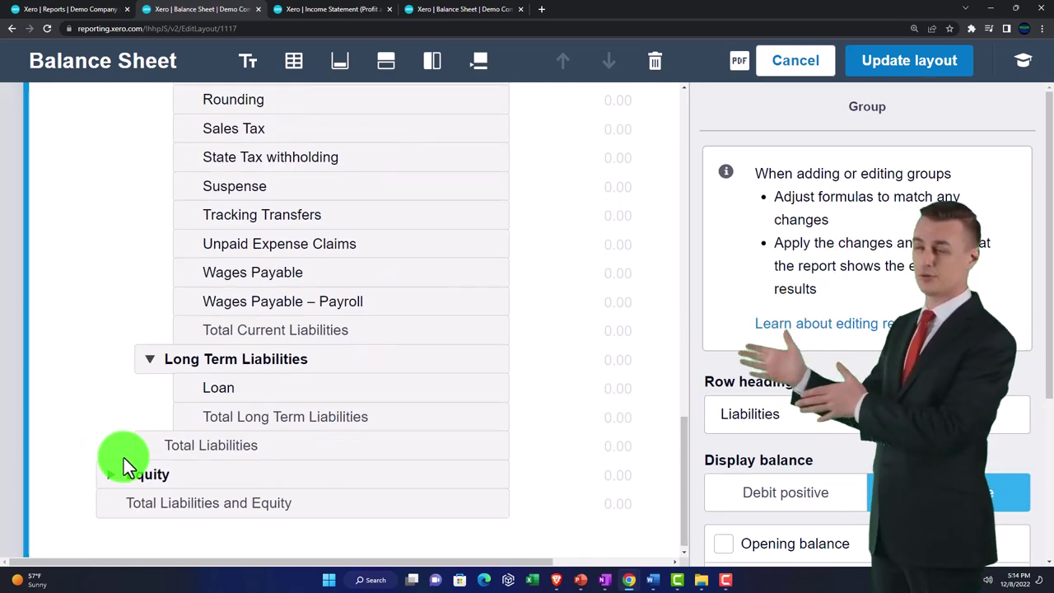
click(112, 481)
scroll(440, 337, up, 3)
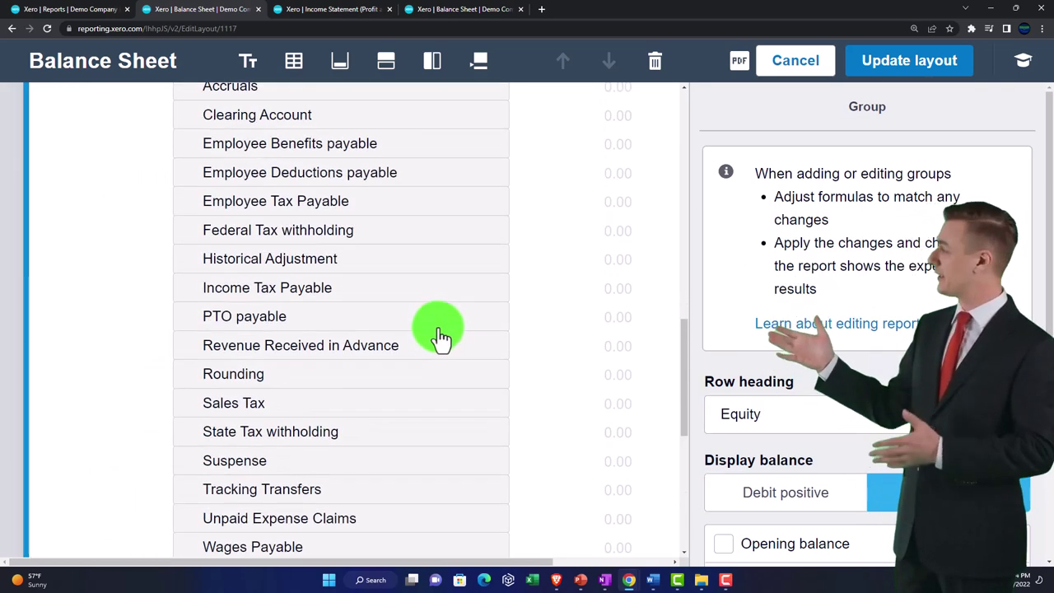
scroll(440, 337, up, 15)
drag(468, 562, 619, 566)
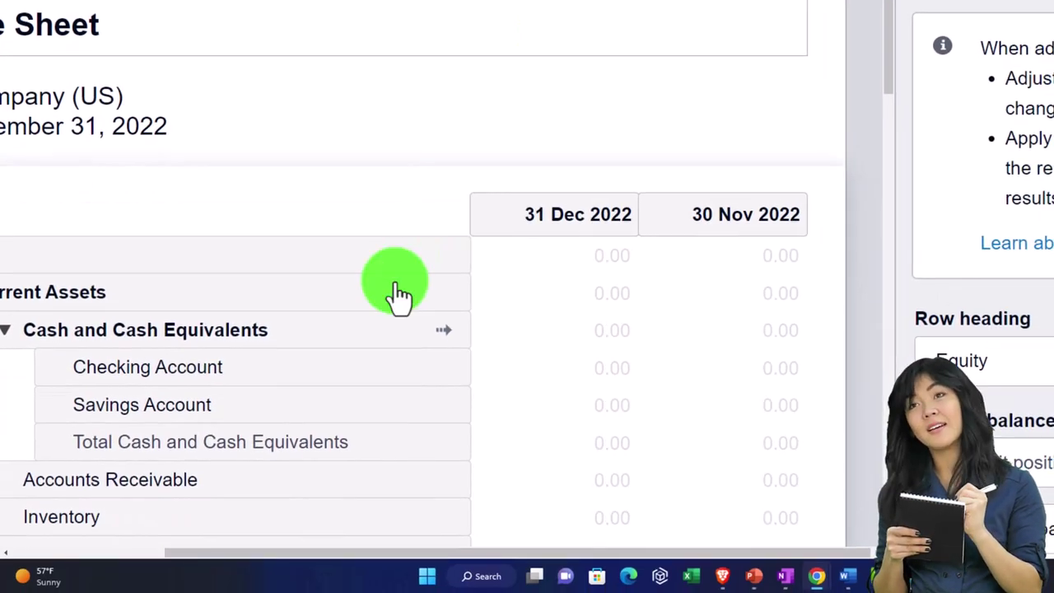
Examine the expanded account groups in the layout, including Cash and Cash Equivalents, and the date columns
scroll(272, 412, down, 3)
scroll(251, 373, up, 3)
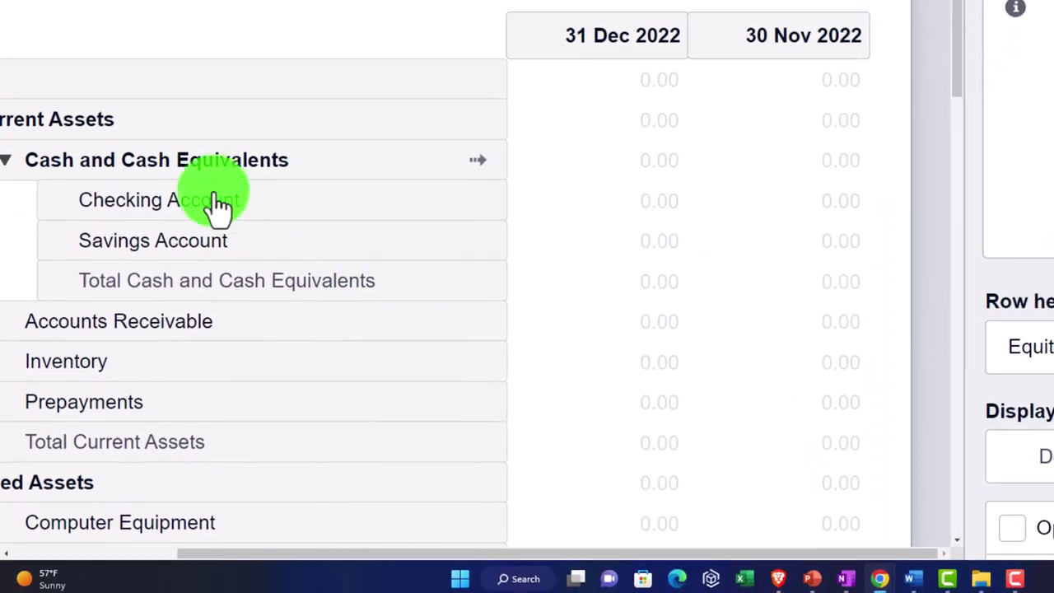
click(174, 506)
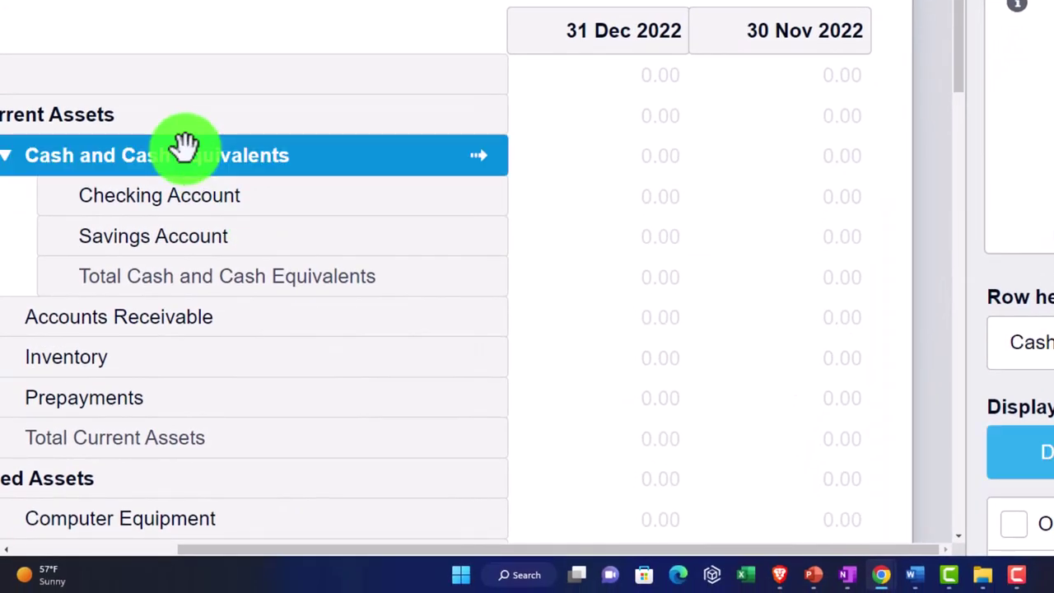
scroll(185, 146, down, 2)
scroll(1017, 238, down, 3)
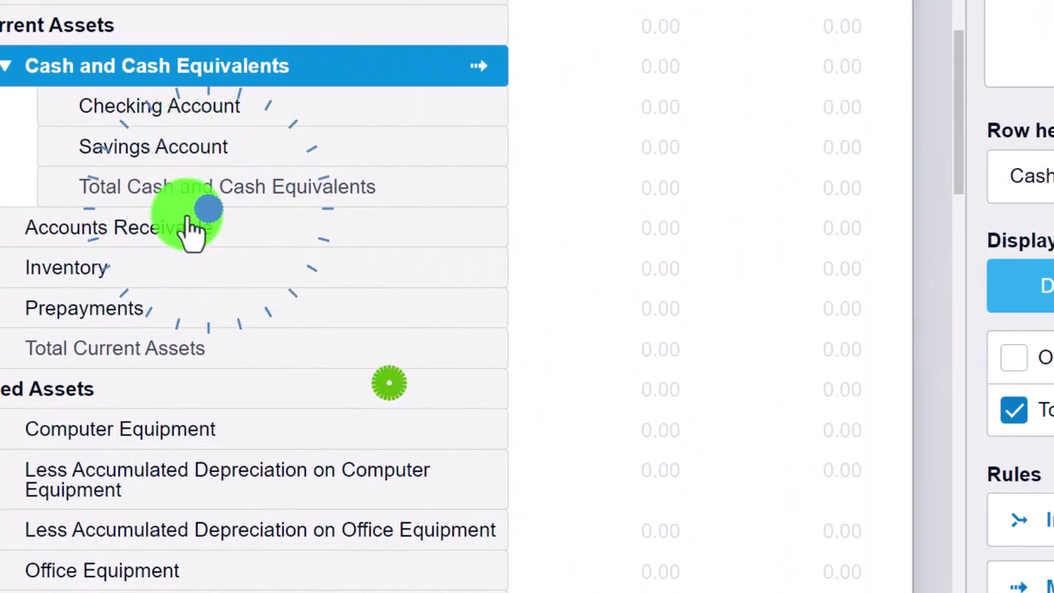
scroll(192, 239, down, 5)
scroll(192, 259, down, 1)
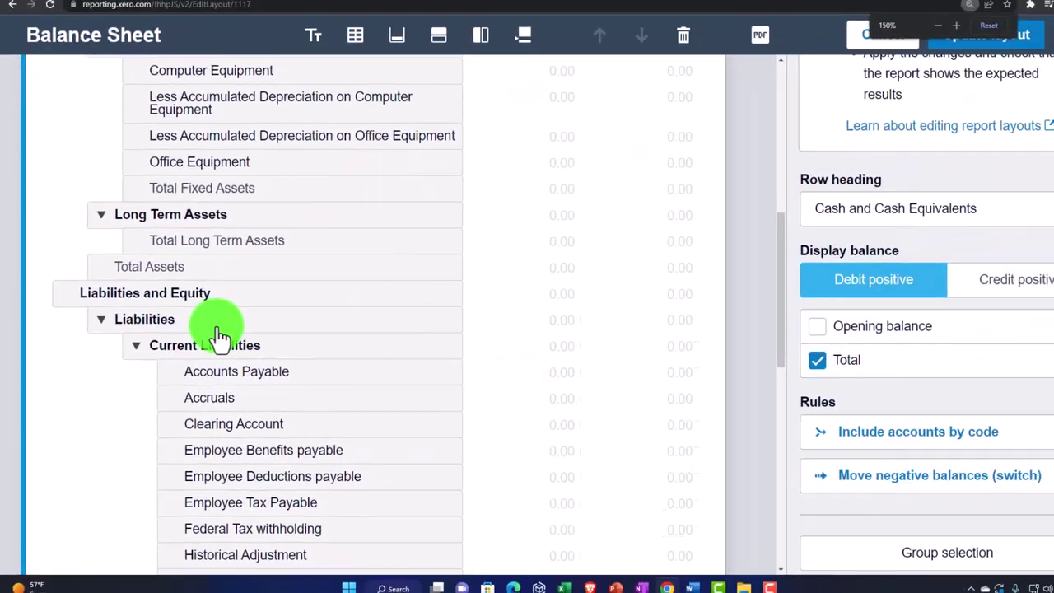
scroll(213, 277, up, 5)
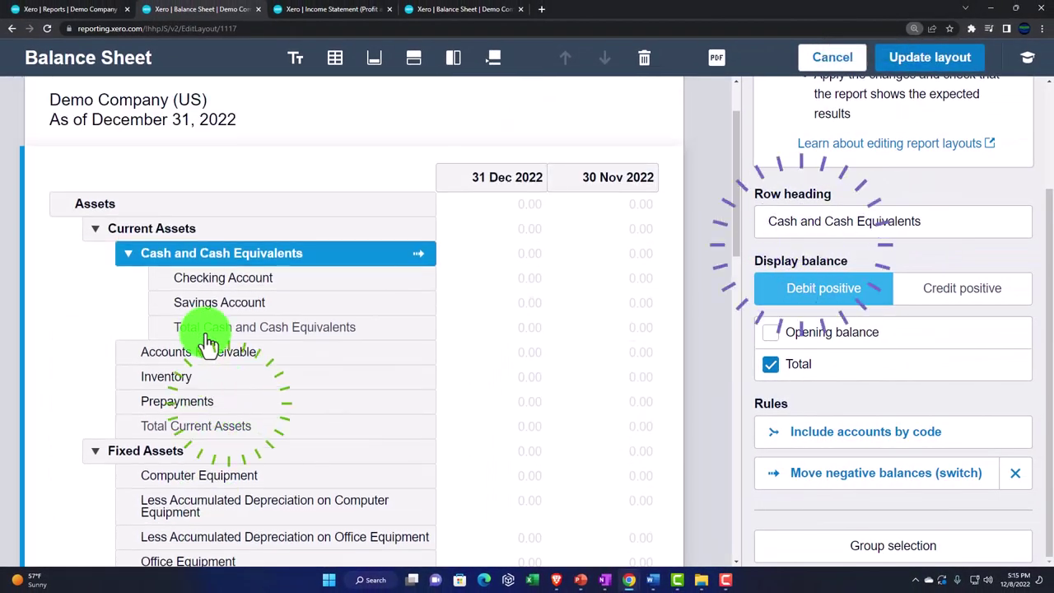
scroll(210, 342, up, 2)
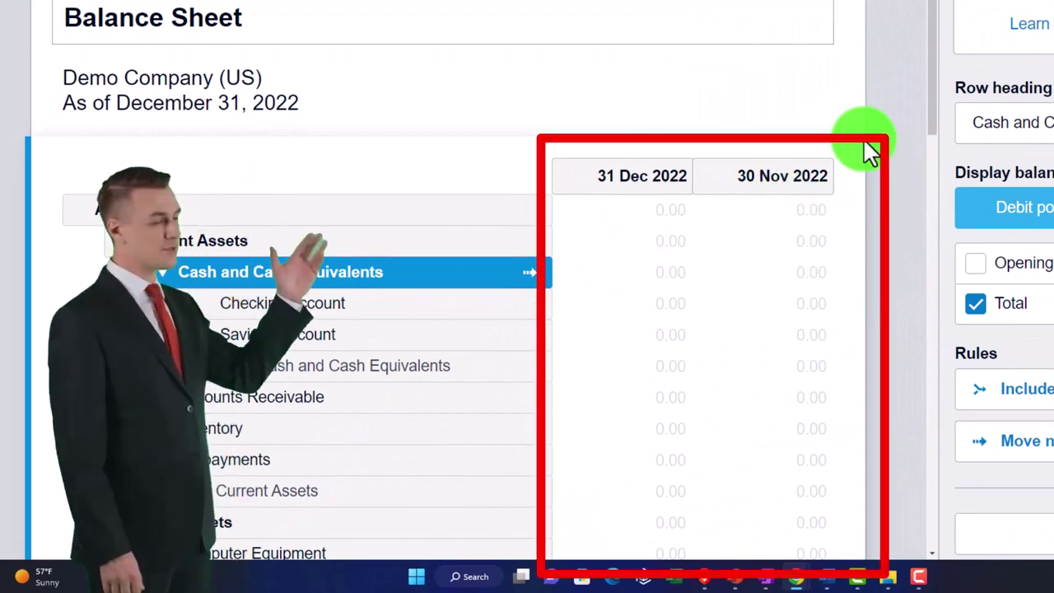
Try placing the 30 Nov 2022 column before the 31 Dec 2022 column, and restore the original column order
click(724, 177)
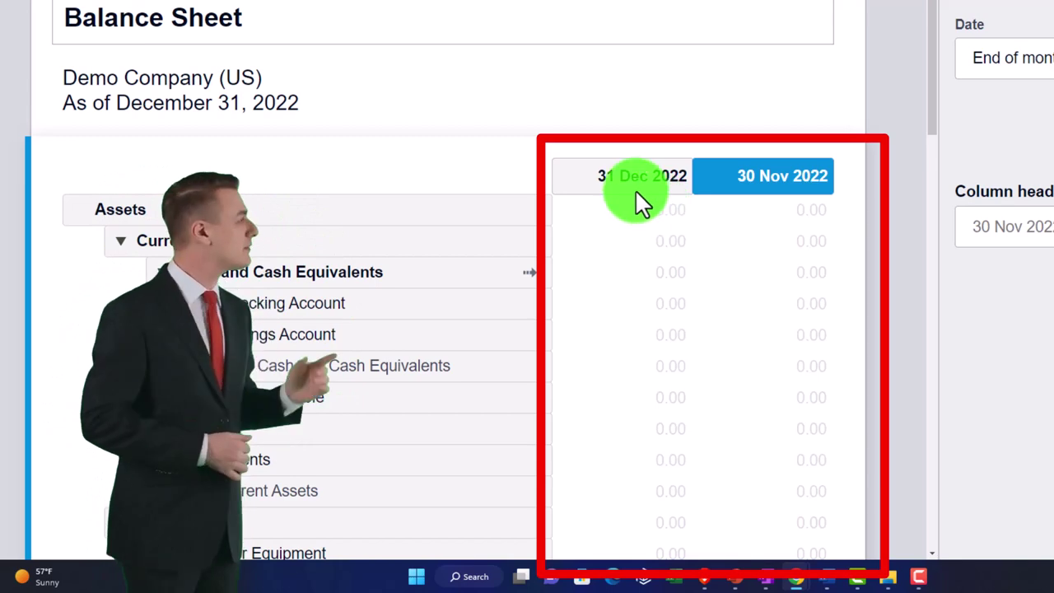
drag(713, 188, 585, 184)
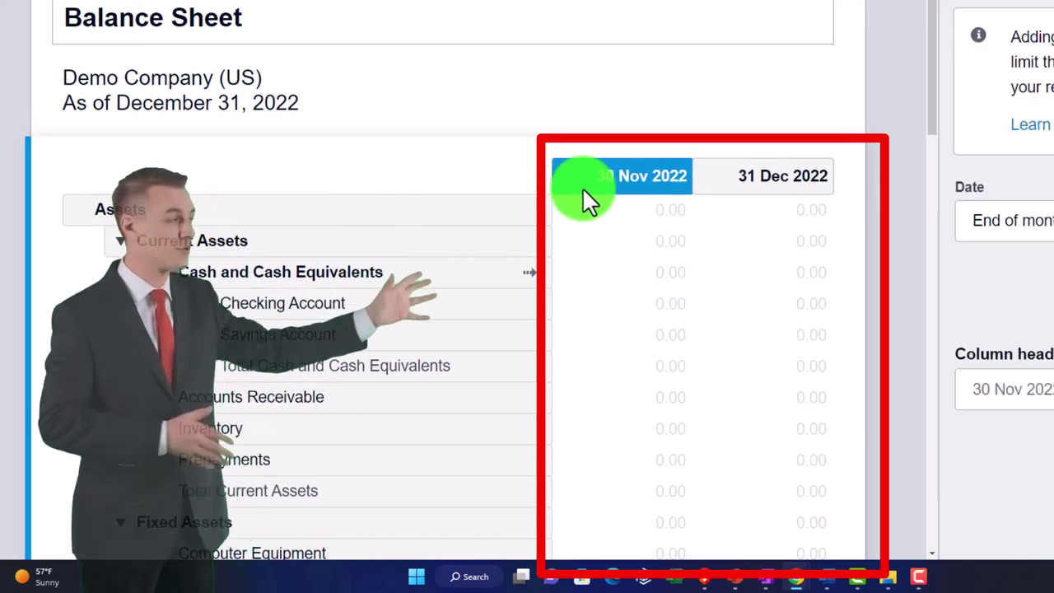
mouse_move(576, 185)
mouse_down()
mouse_move(765, 188)
mouse_move(725, 179)
mouse_move(576, 178)
mouse_move(776, 184)
mouse_move(776, 192)
mouse_up()
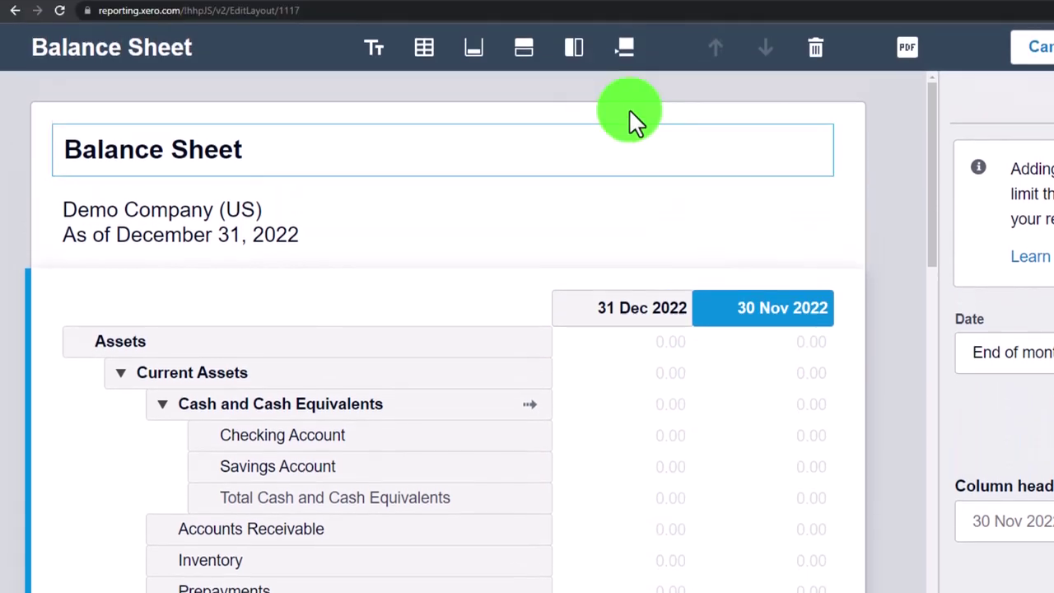
Add a formula column that subtracts 30 Nov 2022 from 31 Dec 2022
click(574, 76)
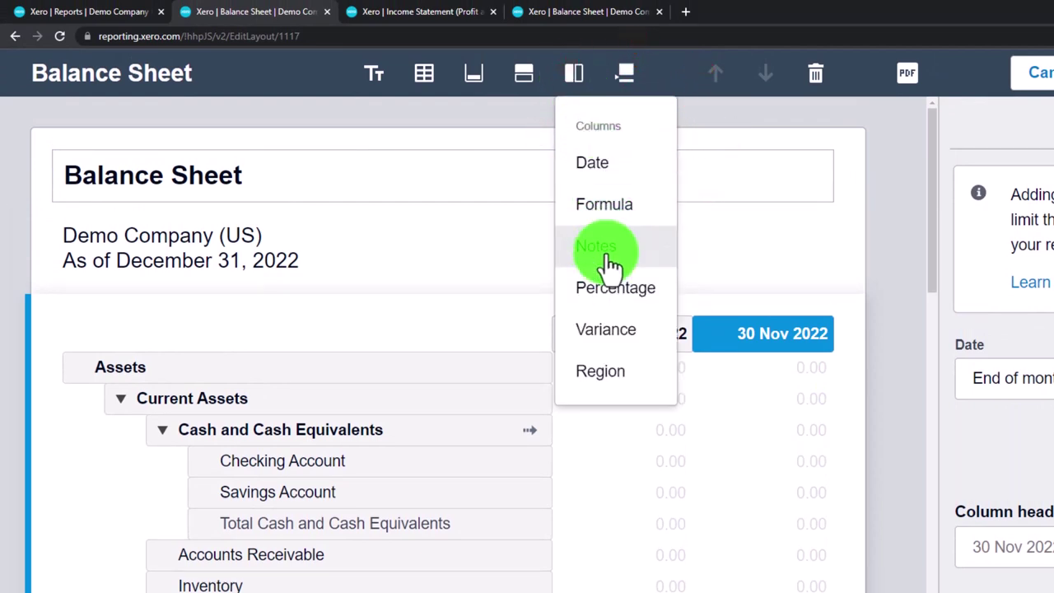
click(603, 205)
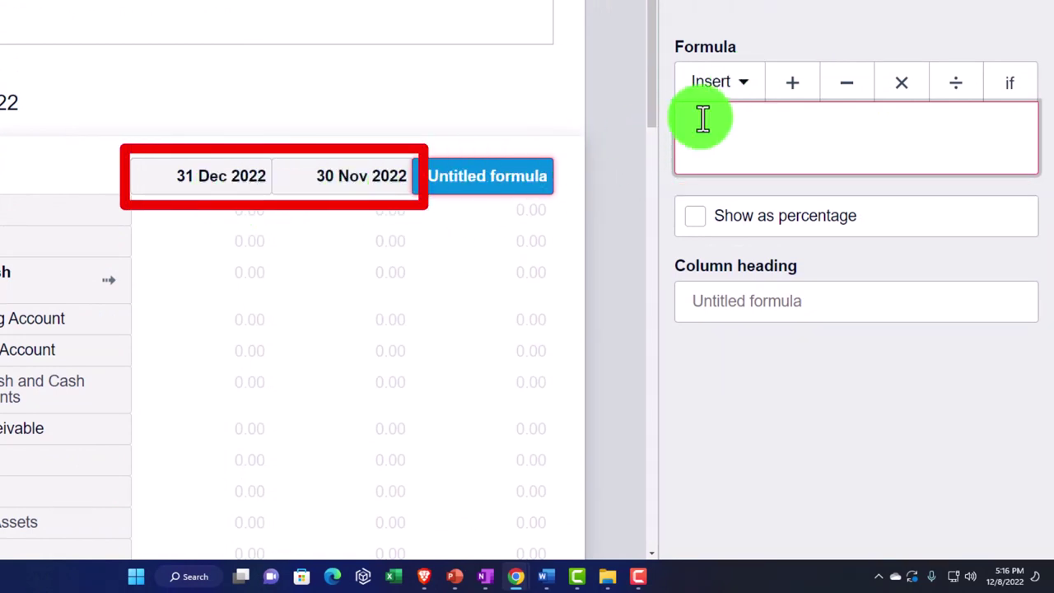
click(741, 92)
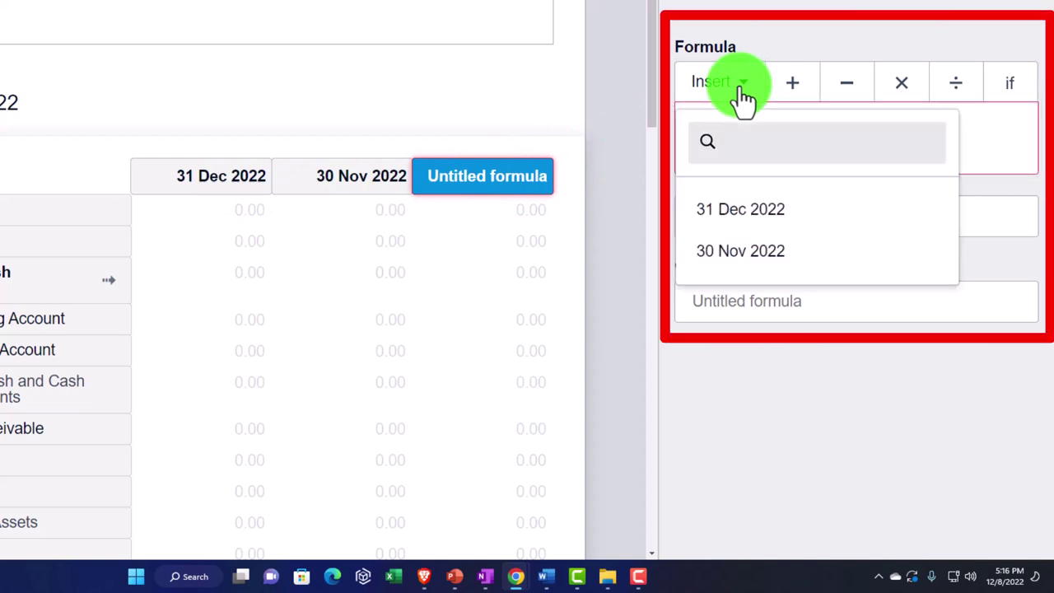
click(744, 209)
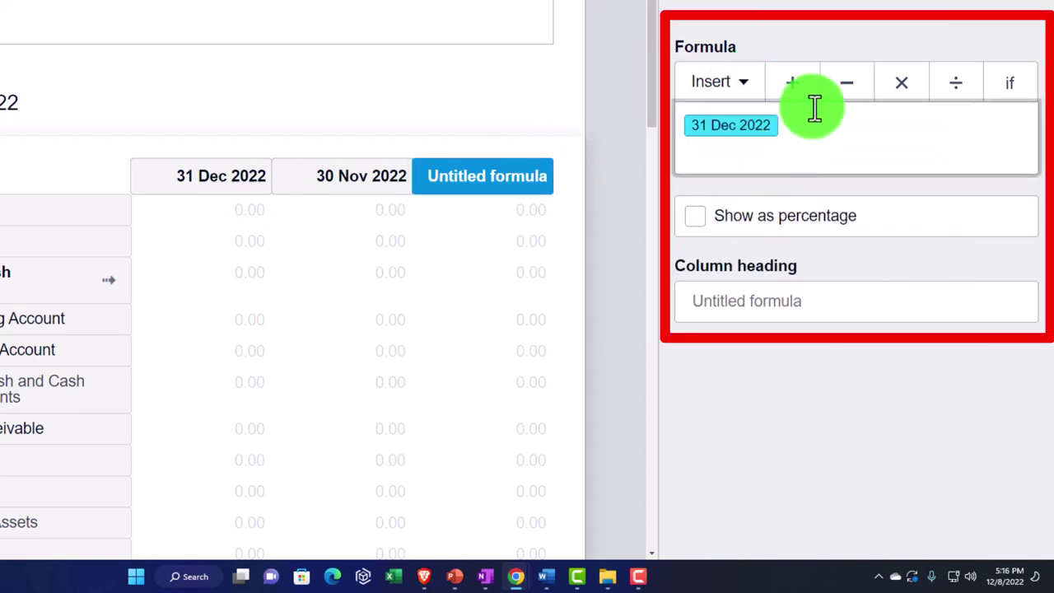
click(750, 91)
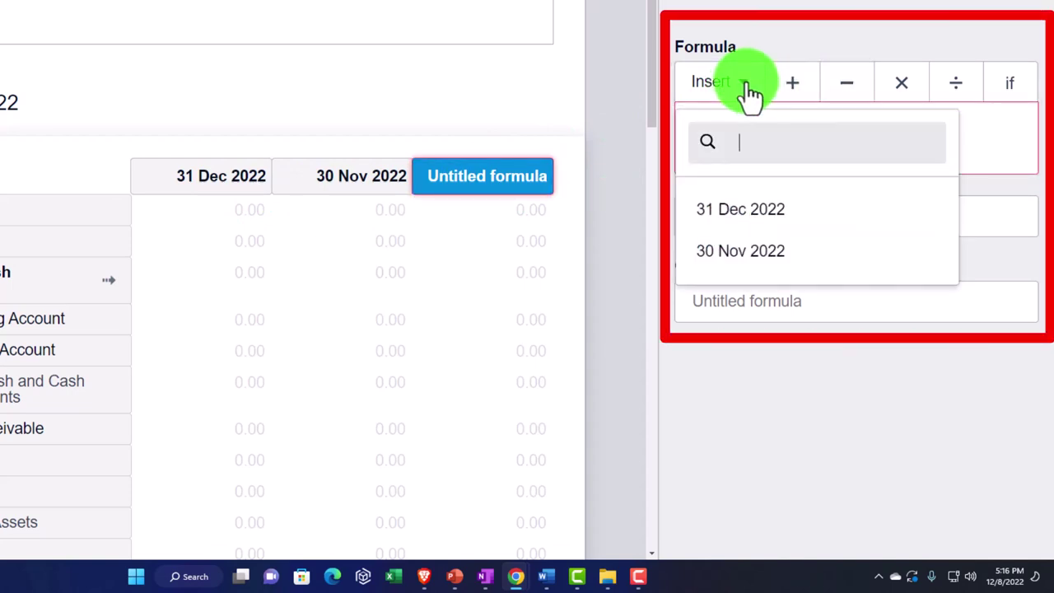
click(749, 247)
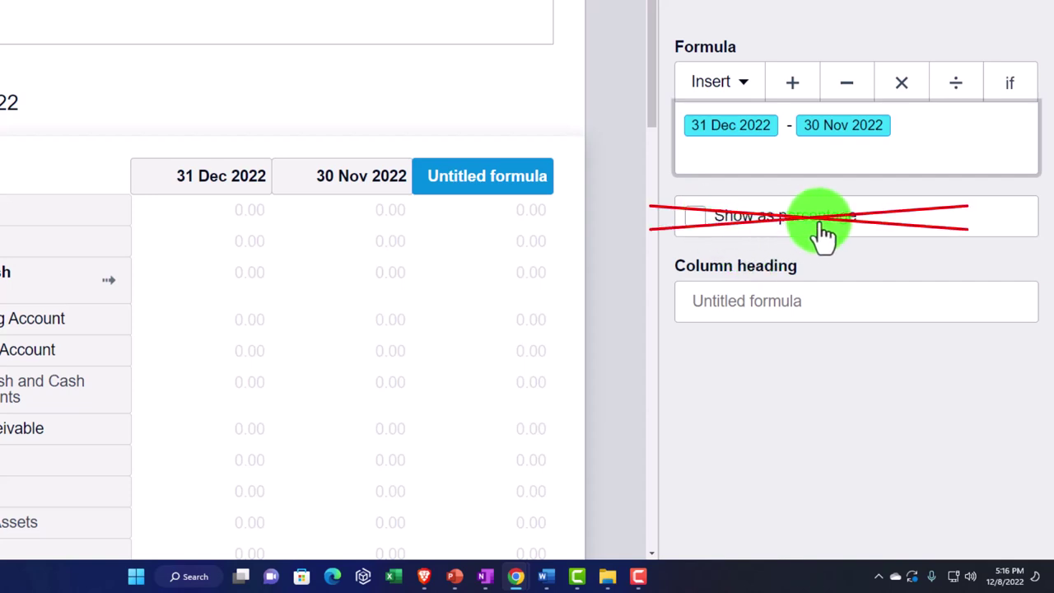
Set the formula column's heading to Change and update the layout
click(751, 302)
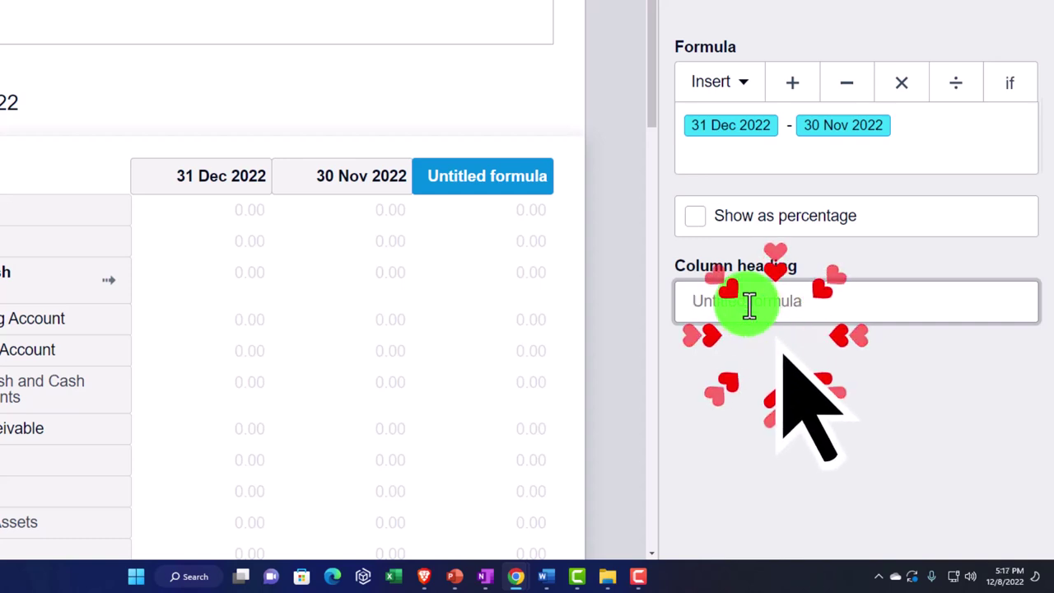
text(Change)
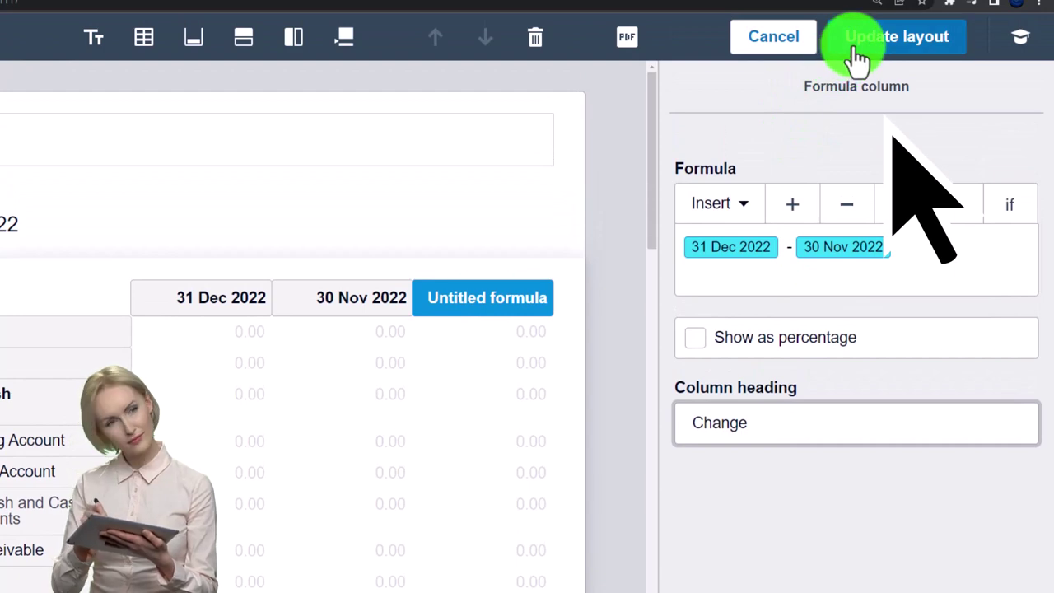
click(856, 54)
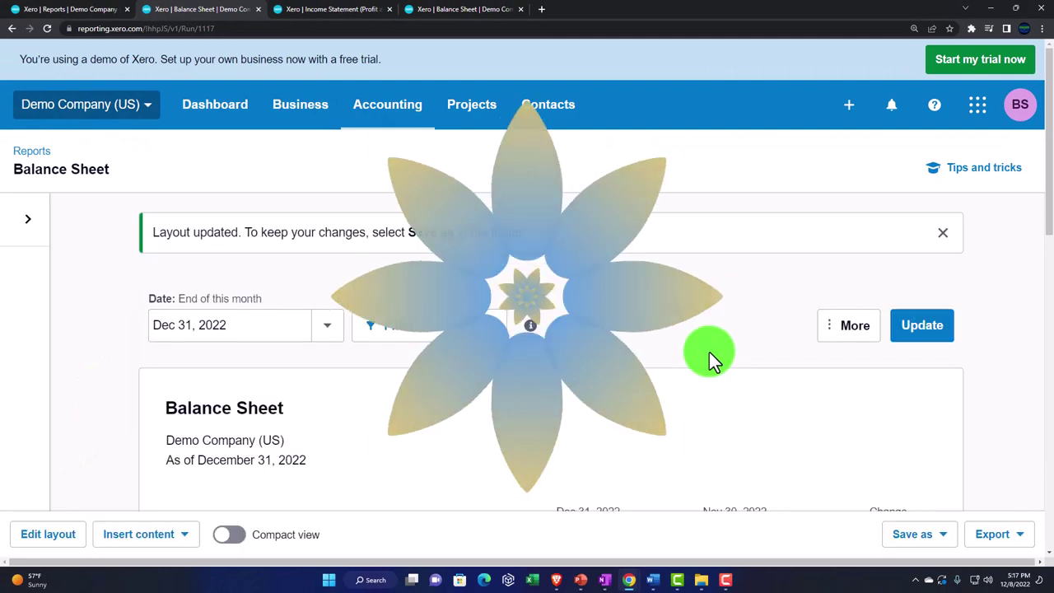
Check the report's Change column, and open the Windows Calculator in its compact always-on-top view beside the asset figures
scroll(709, 352, down, 2)
scroll(709, 351, down, 1)
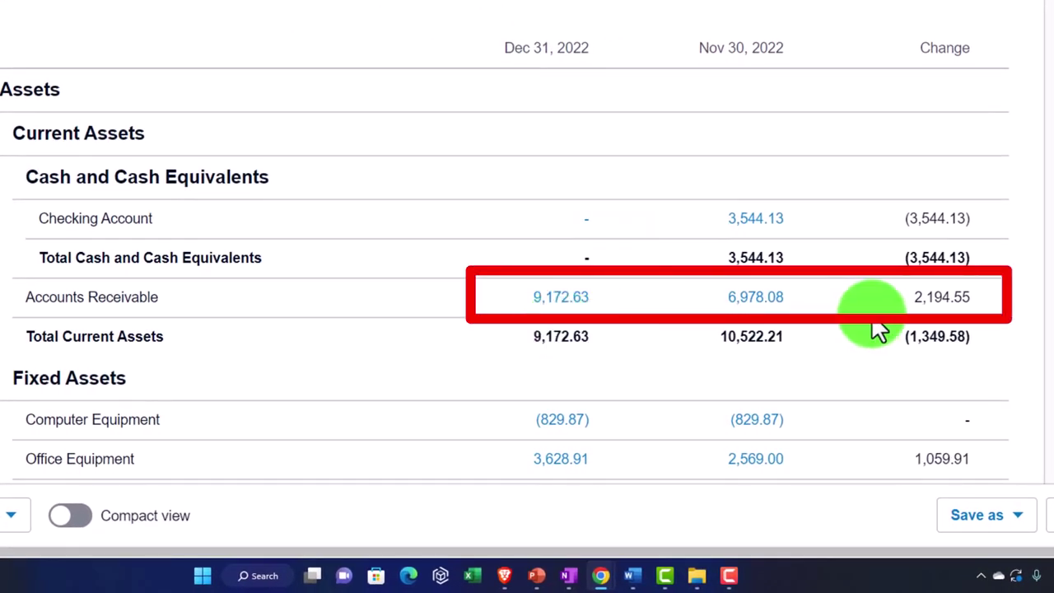
scroll(953, 313, down, 2)
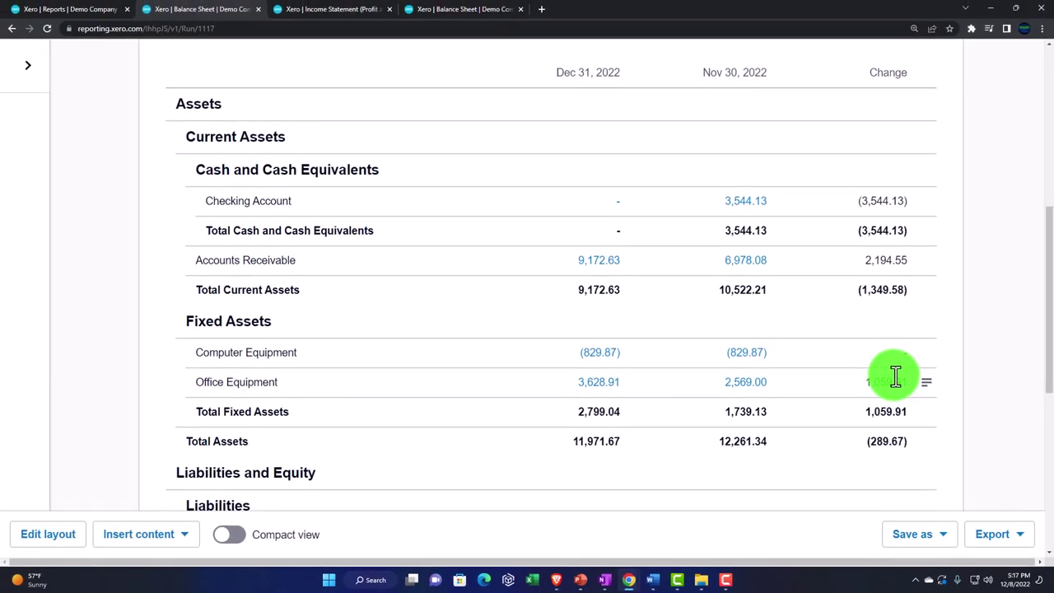
scroll(895, 375, up, 2)
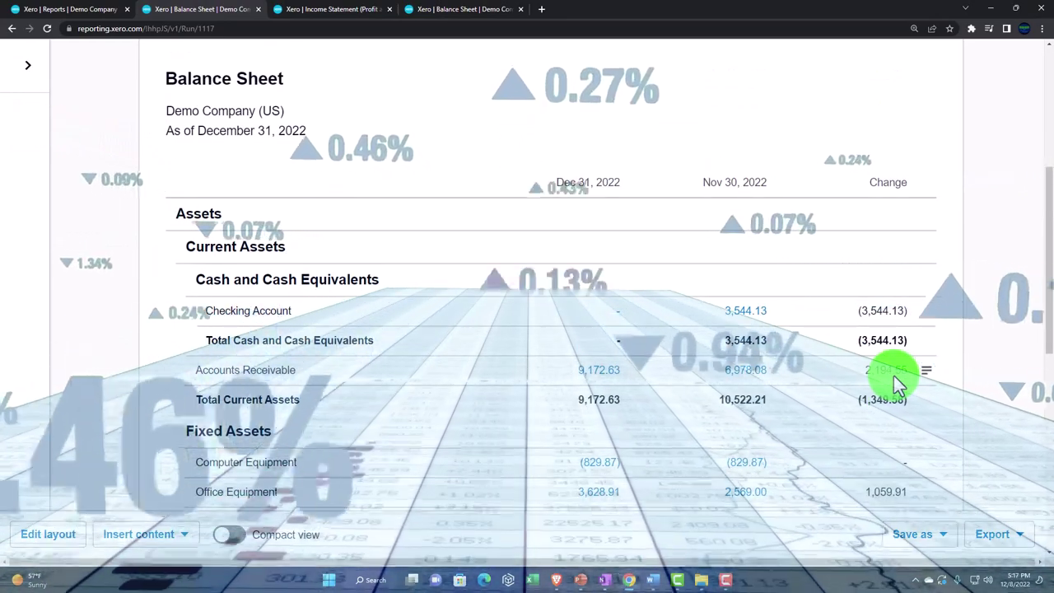
click(370, 579)
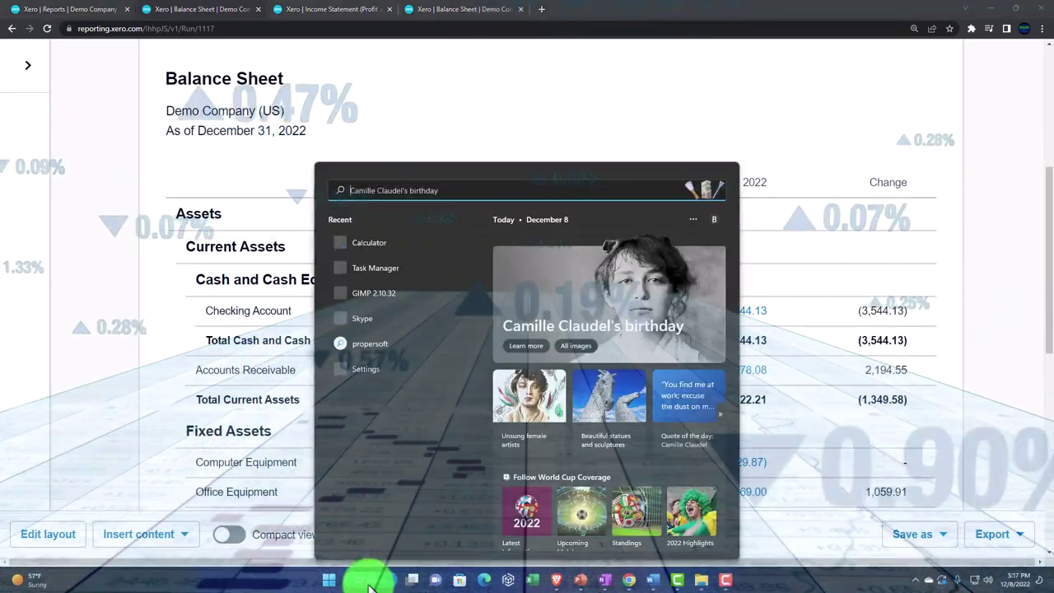
click(348, 238)
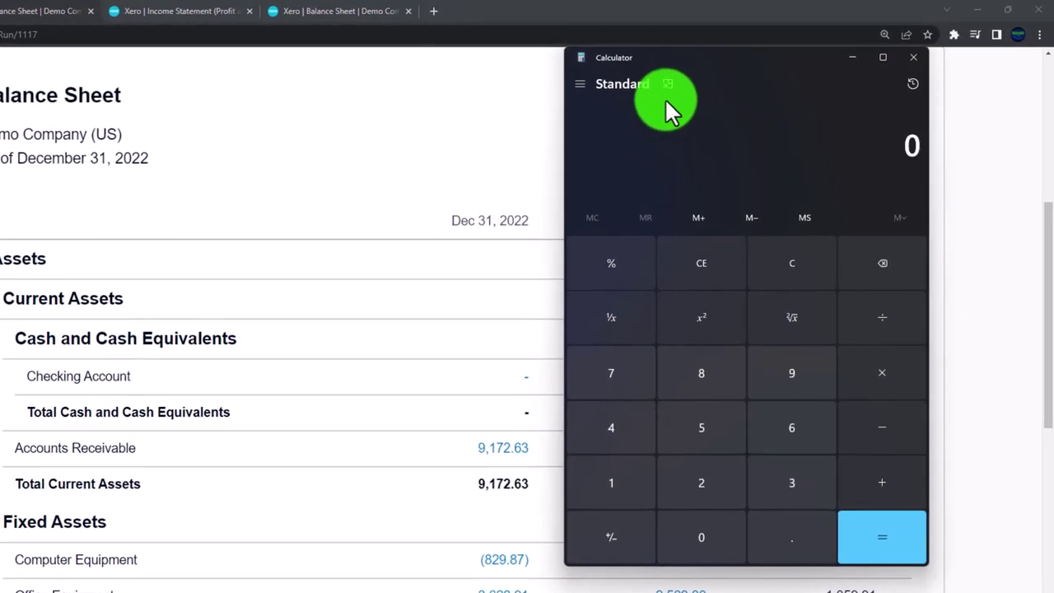
click(741, 75)
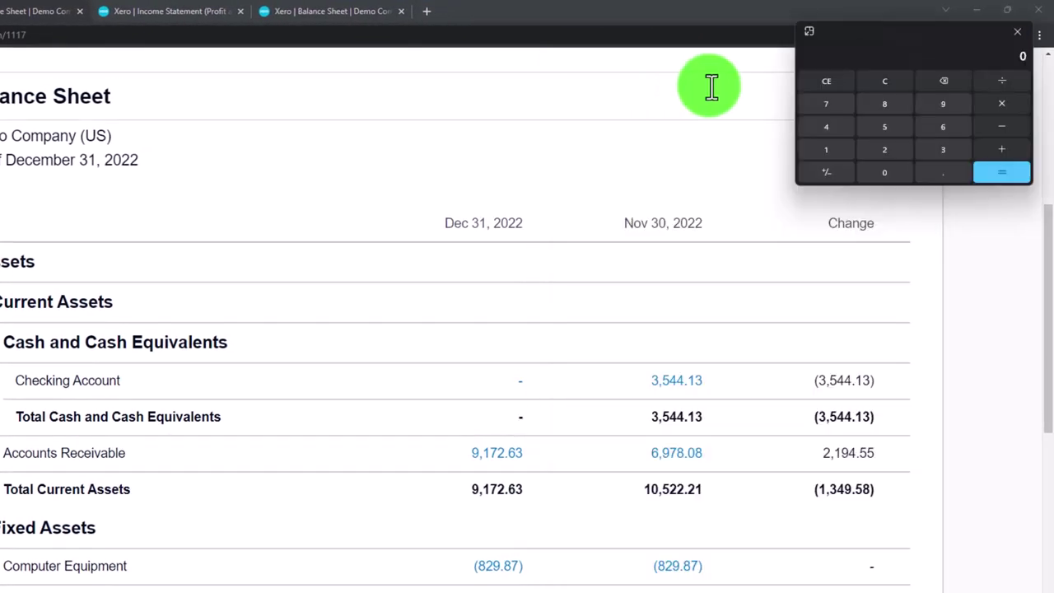
drag(863, 45, 860, 350)
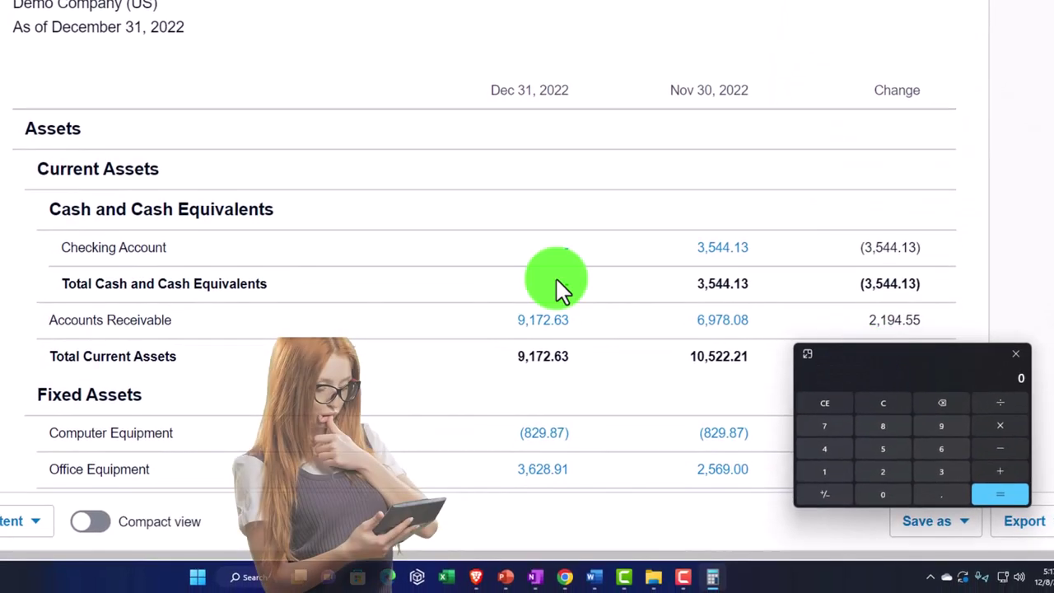
Divide the Accounts Receivable change of 2,194.55 by the November figure of 6,978.08 in the Calculator
scroll(540, 263, down, 2)
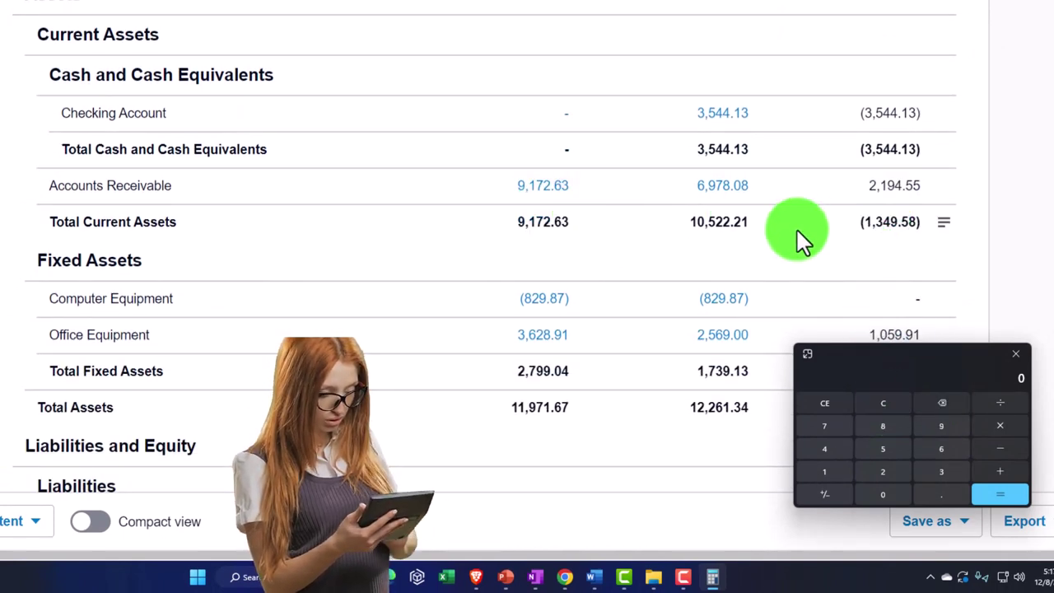
text(219)
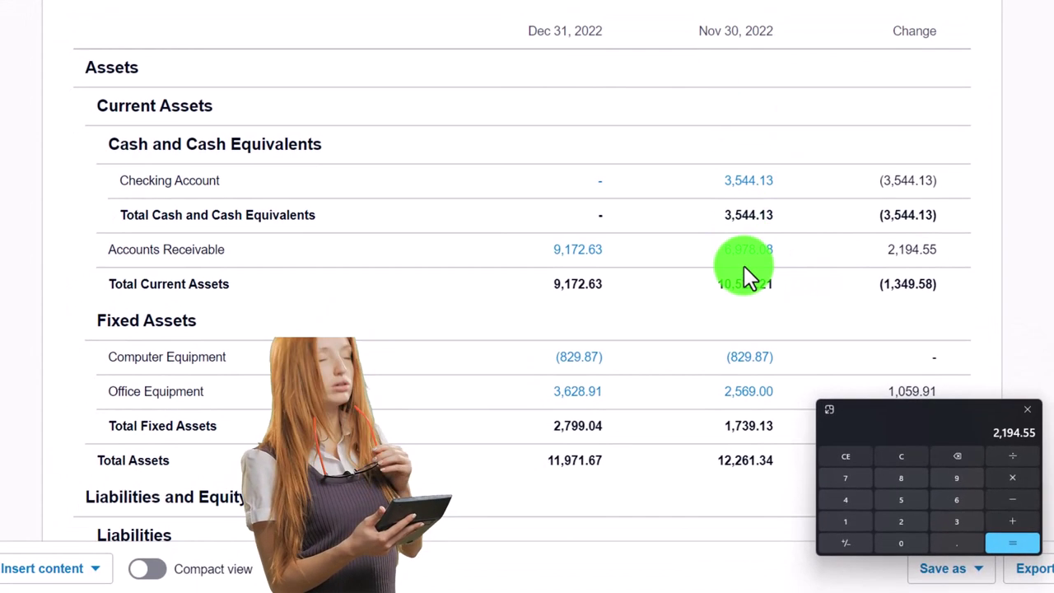
text(697)
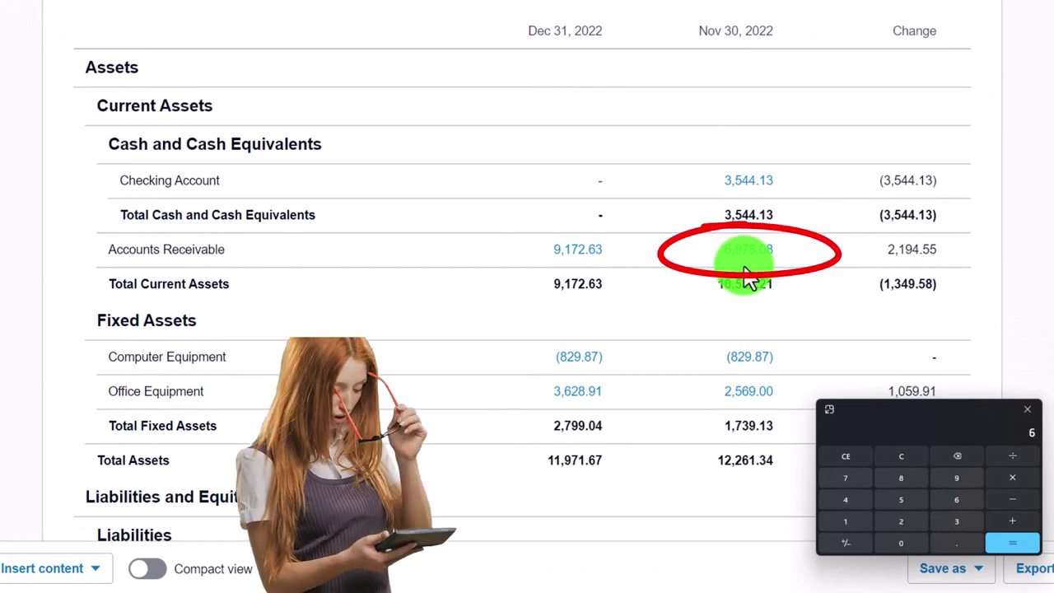
text(8.08)
key(Return)
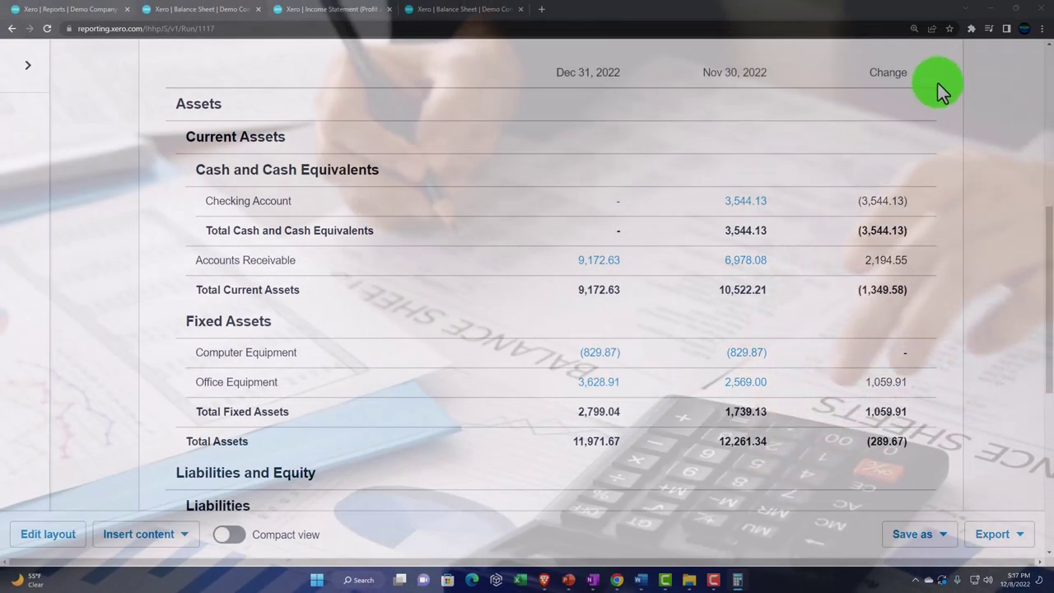
Add a formula column to the report layout that divides Change by 30 Nov 2022
scroll(575, 334, up, 3)
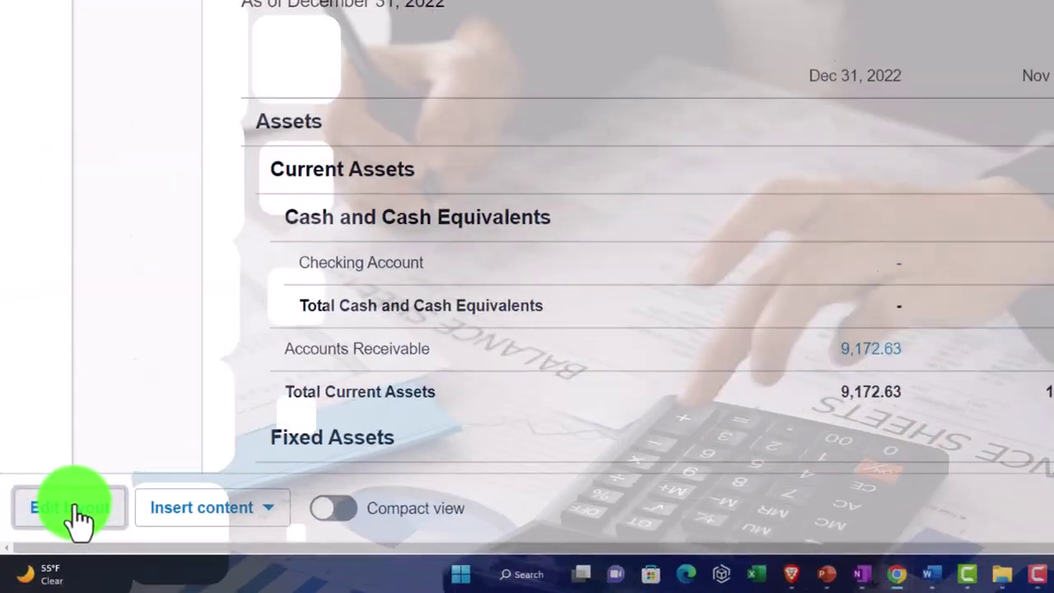
click(77, 509)
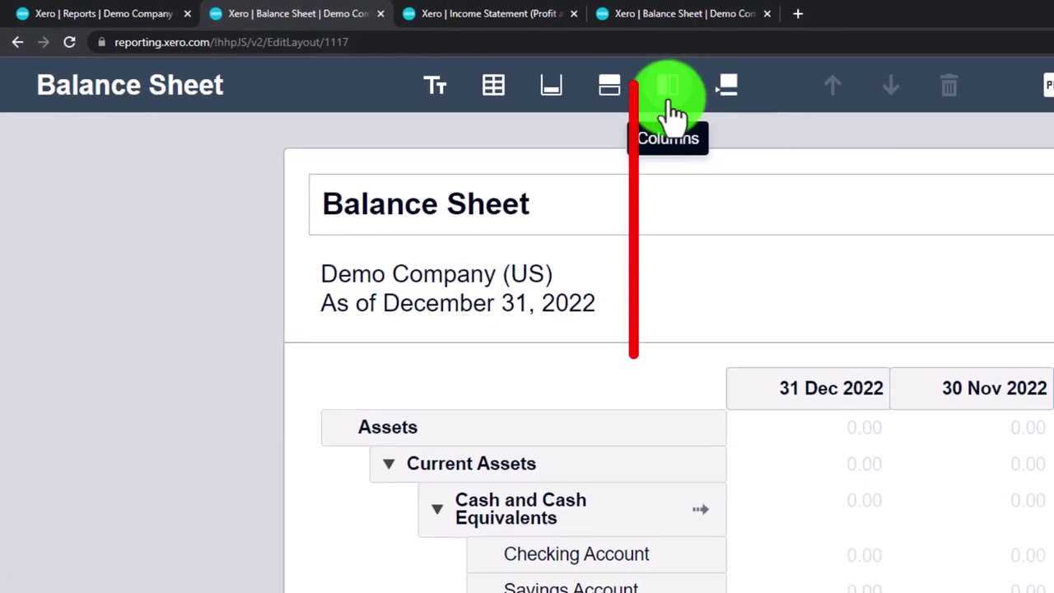
click(669, 86)
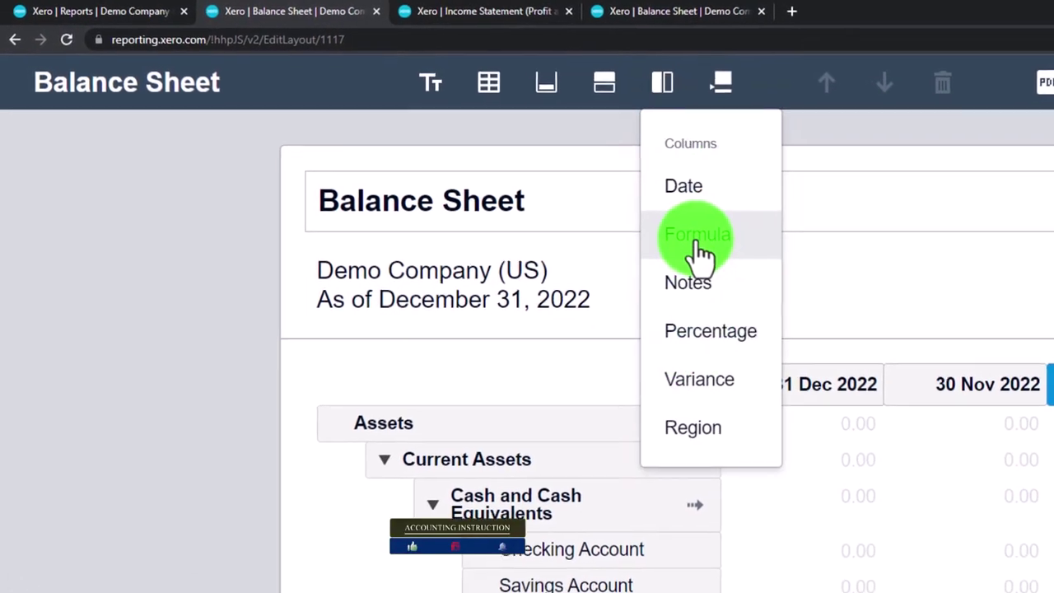
click(705, 255)
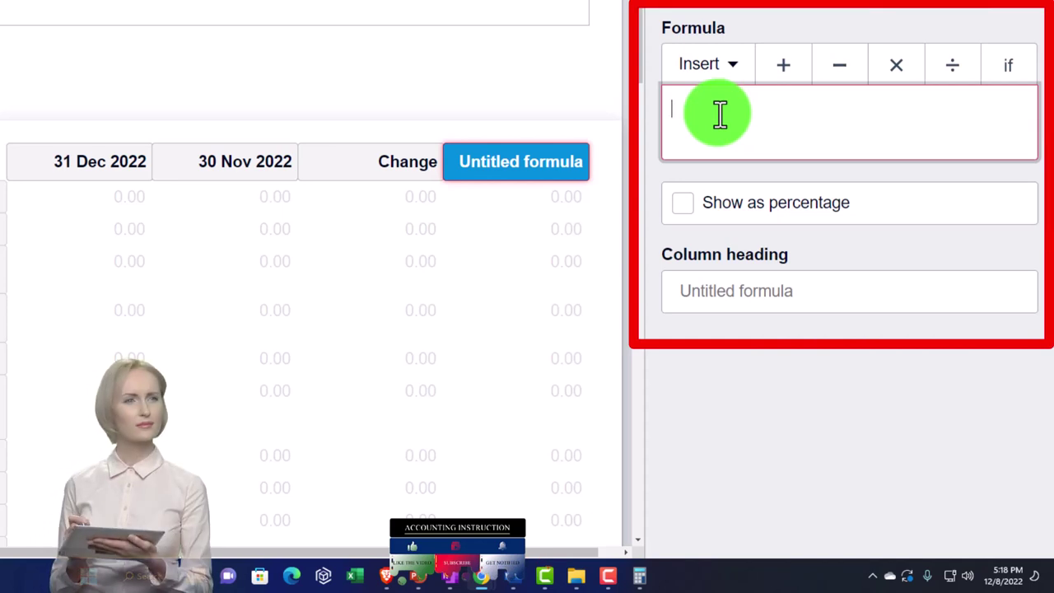
click(729, 74)
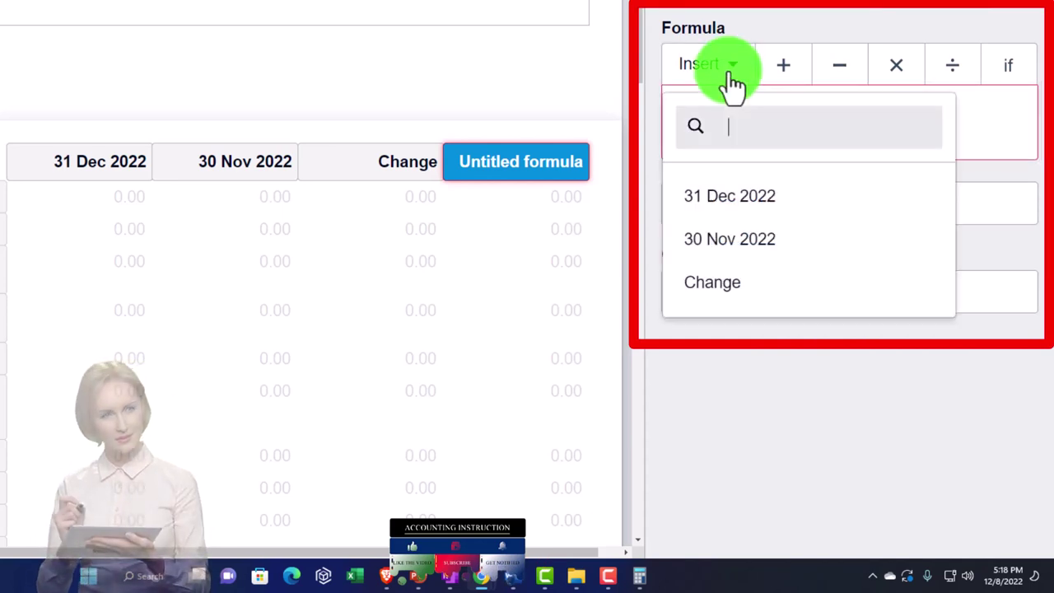
click(739, 282)
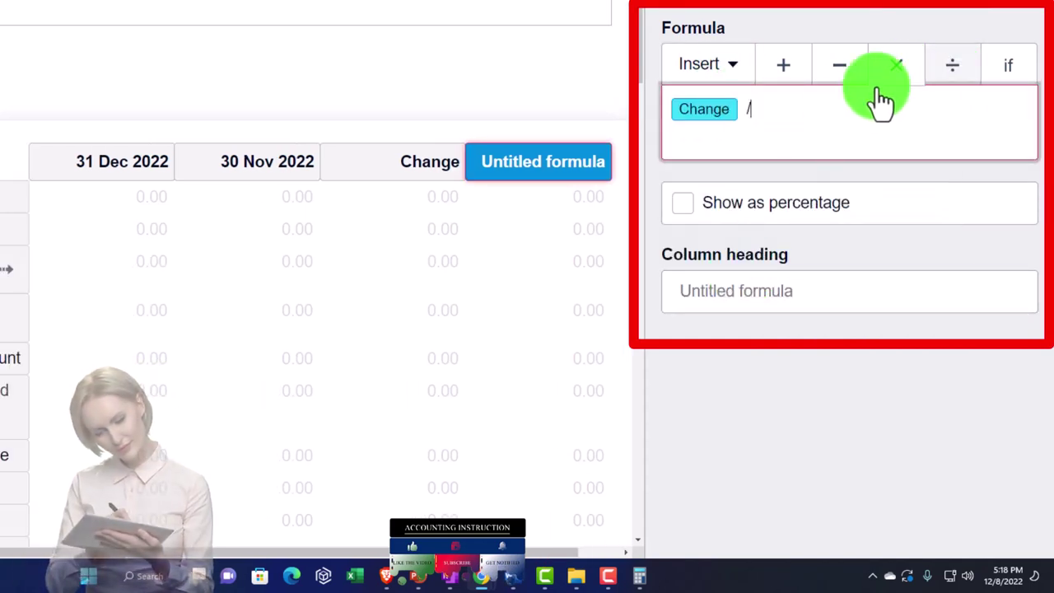
click(728, 82)
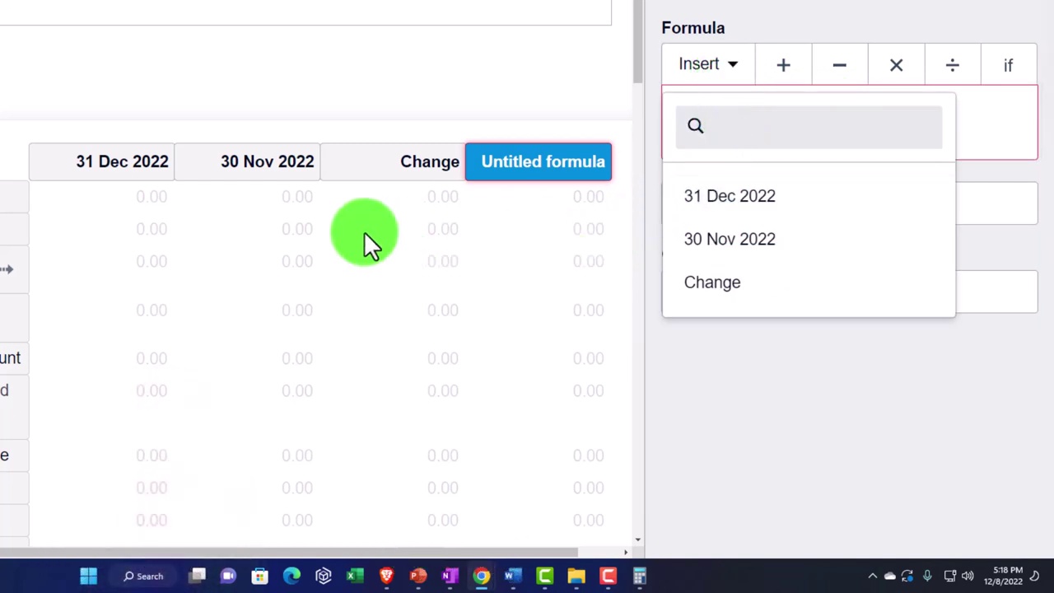
click(776, 247)
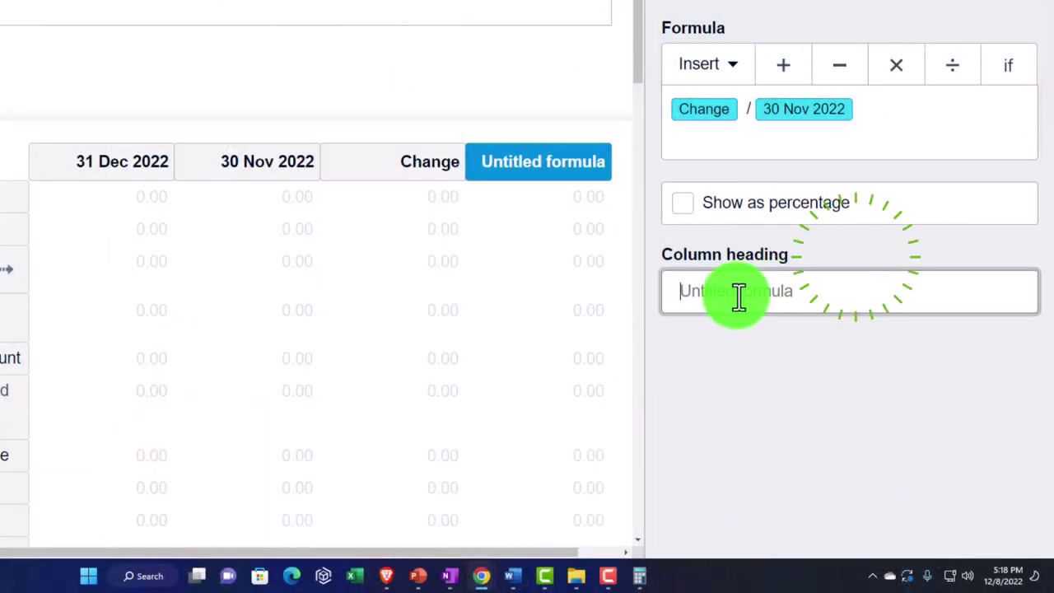
Set the new formula column's heading to % Change and update the layout
click(738, 298)
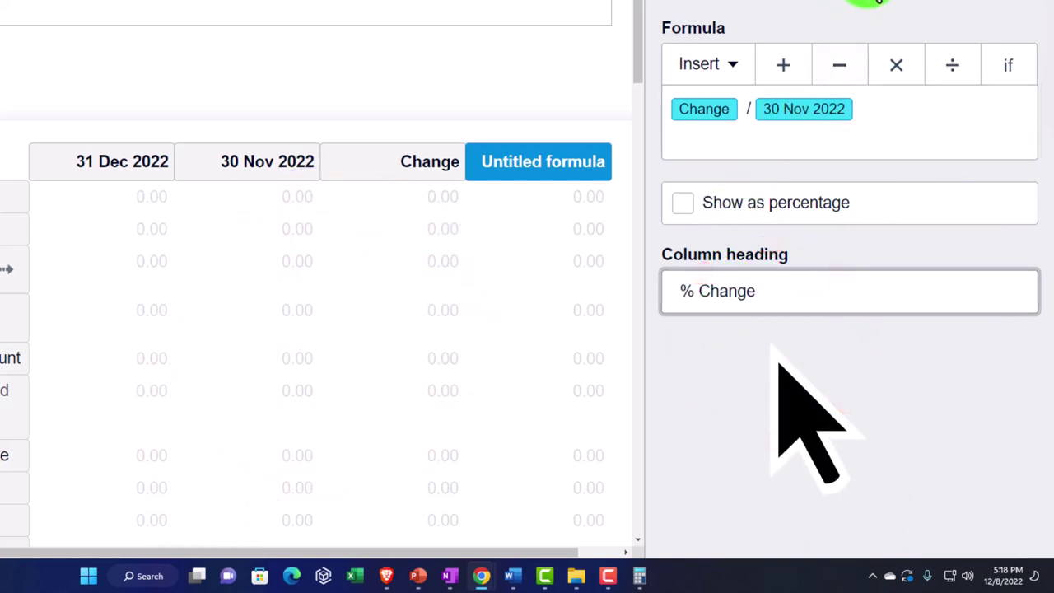
click(871, 21)
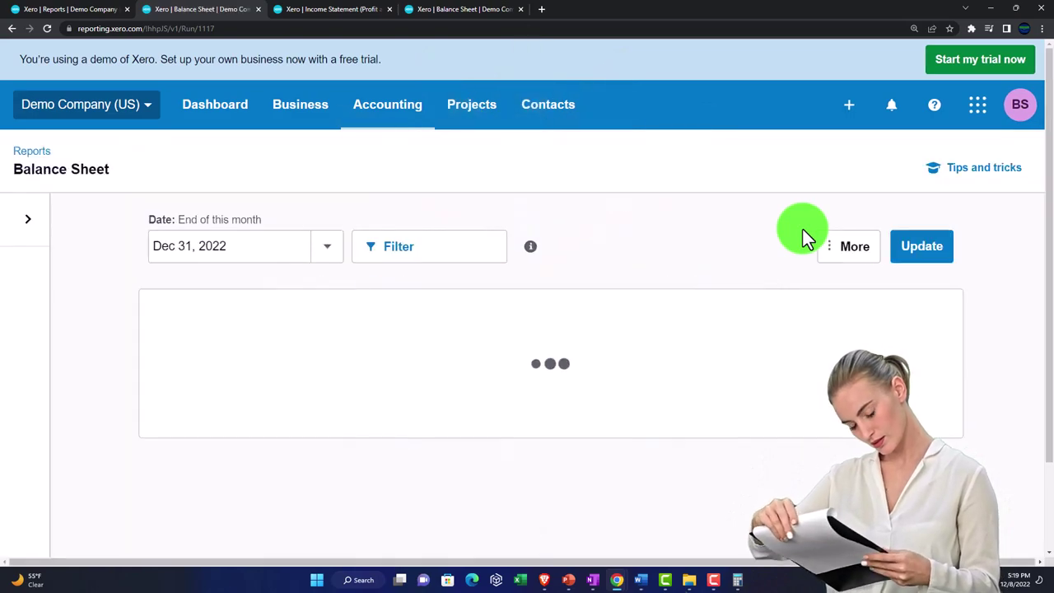
Compare the Accounts Receivable % Change figure with the calculation inputs, and close the Calculator
scroll(757, 257, down, 2)
scroll(778, 306, down, 3)
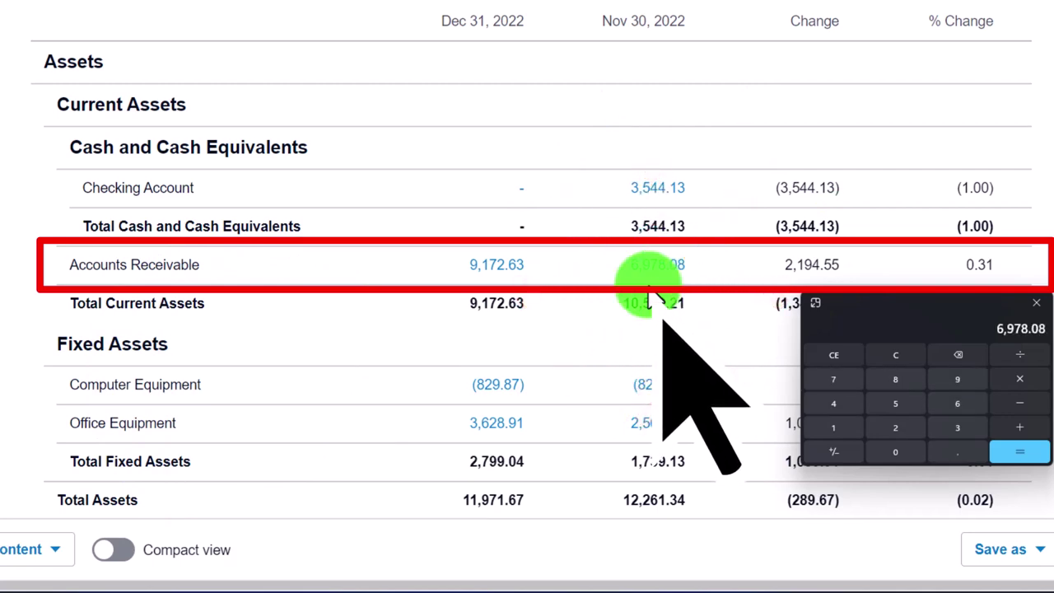
click(1035, 302)
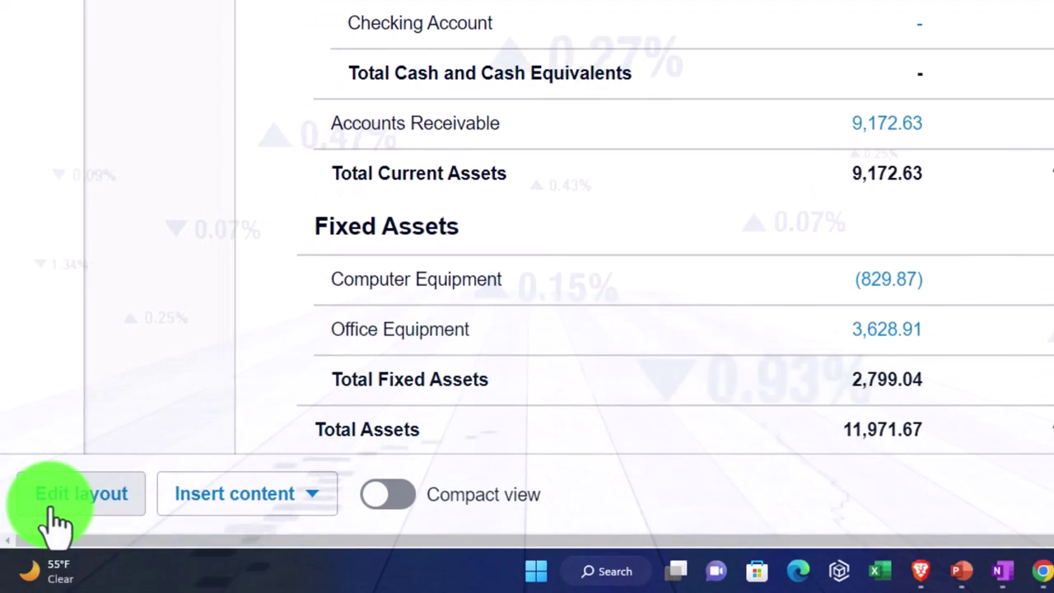
Show the % Change formula column as a percentage, and review the updated report through the equity section
click(49, 515)
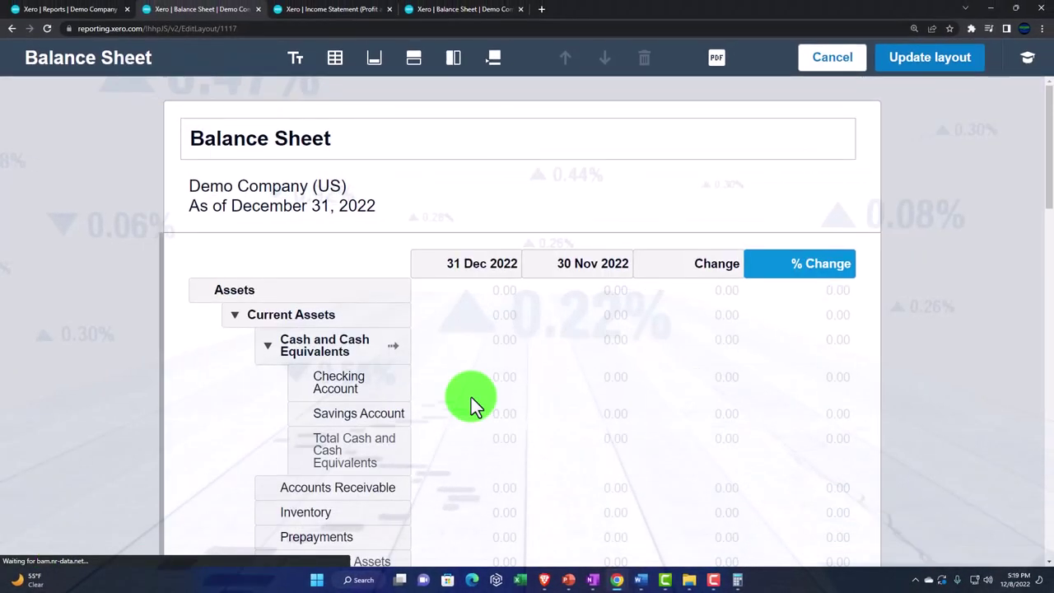
click(770, 265)
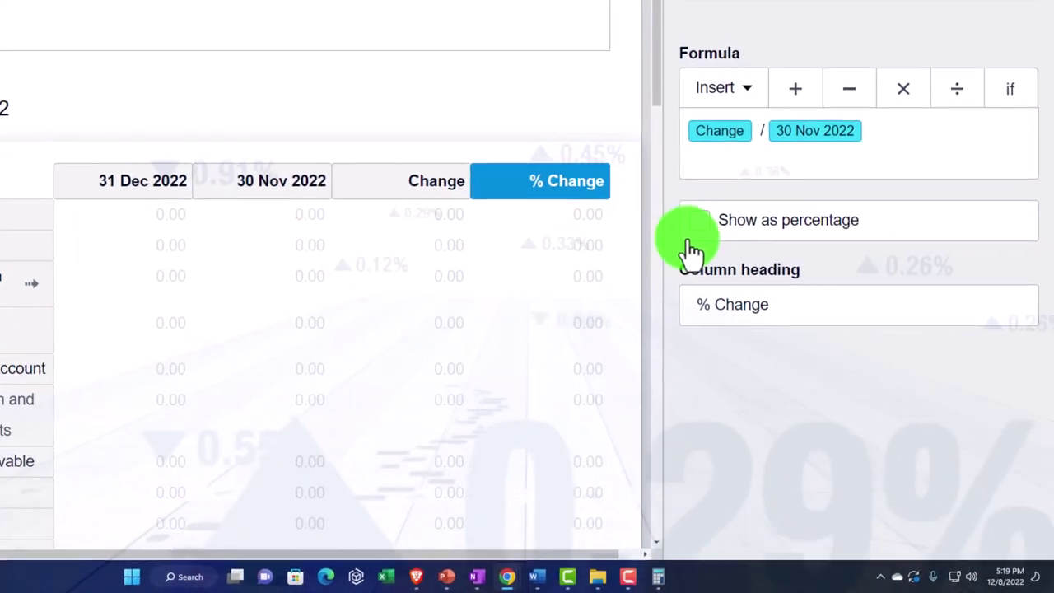
click(708, 231)
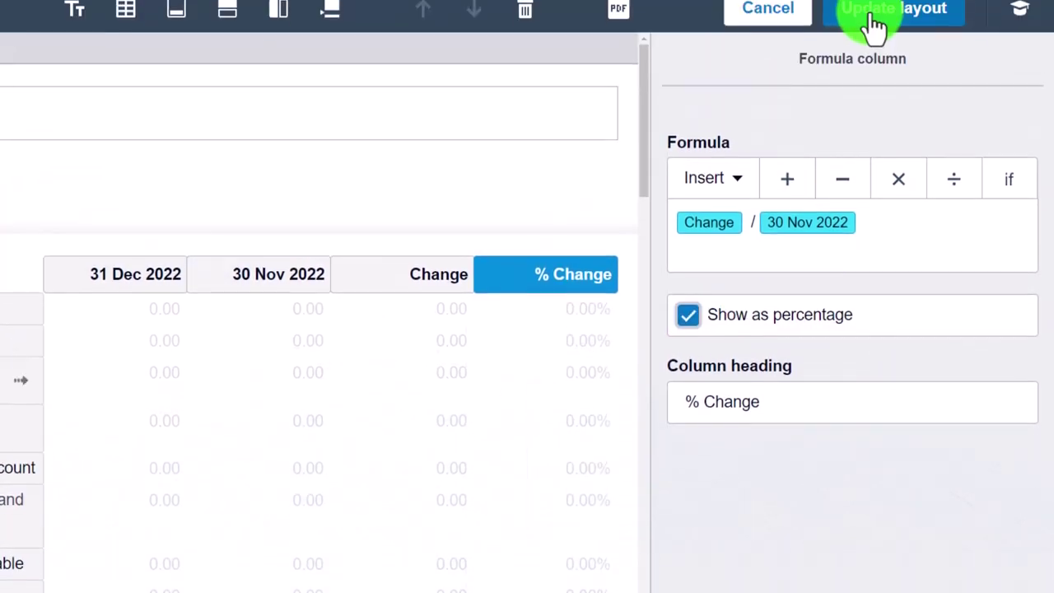
click(874, 23)
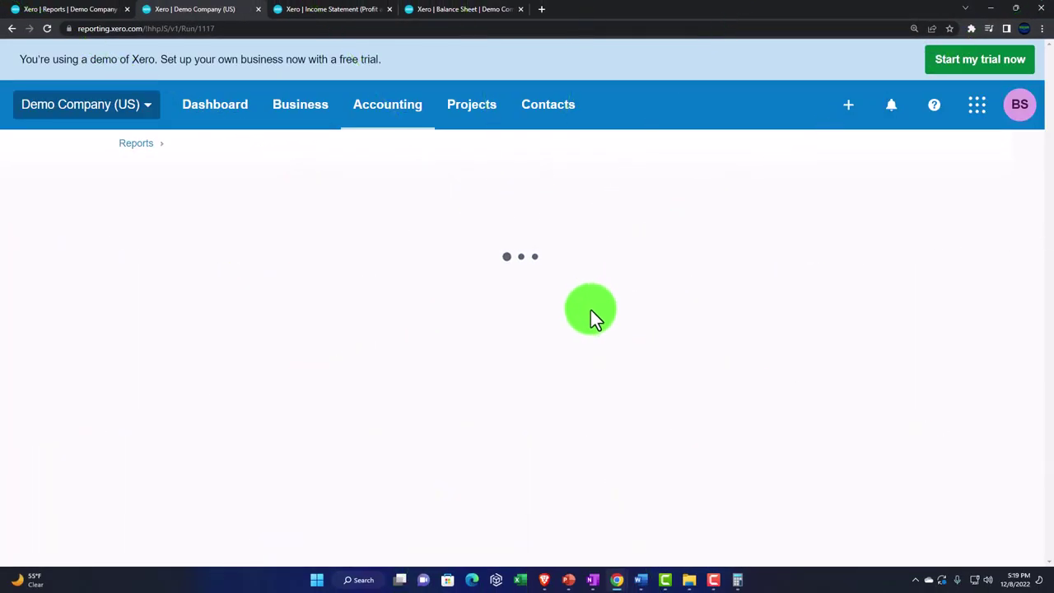
scroll(590, 311, down, 3)
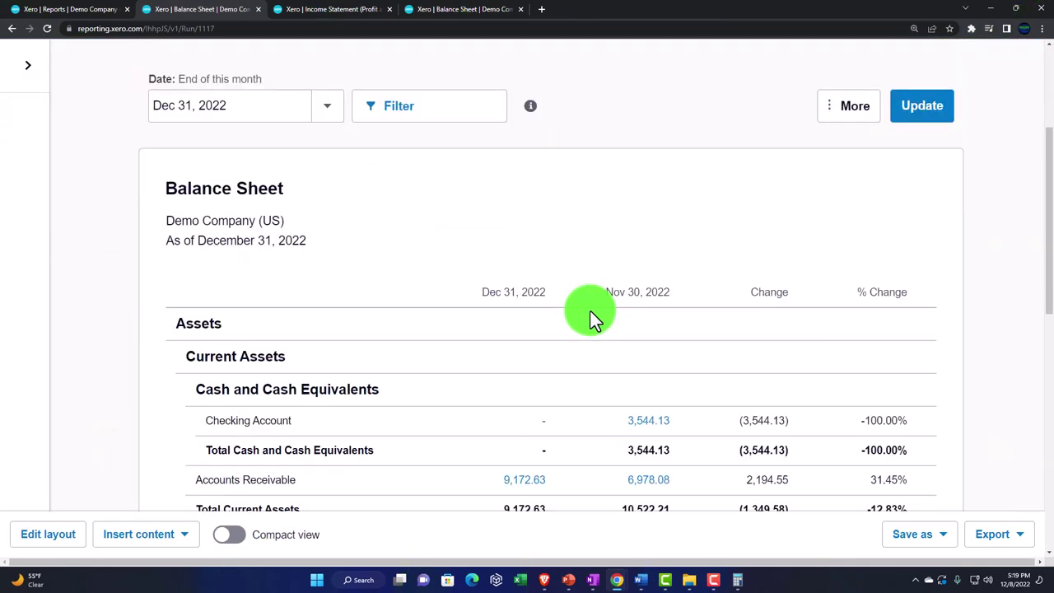
scroll(591, 311, down, 7)
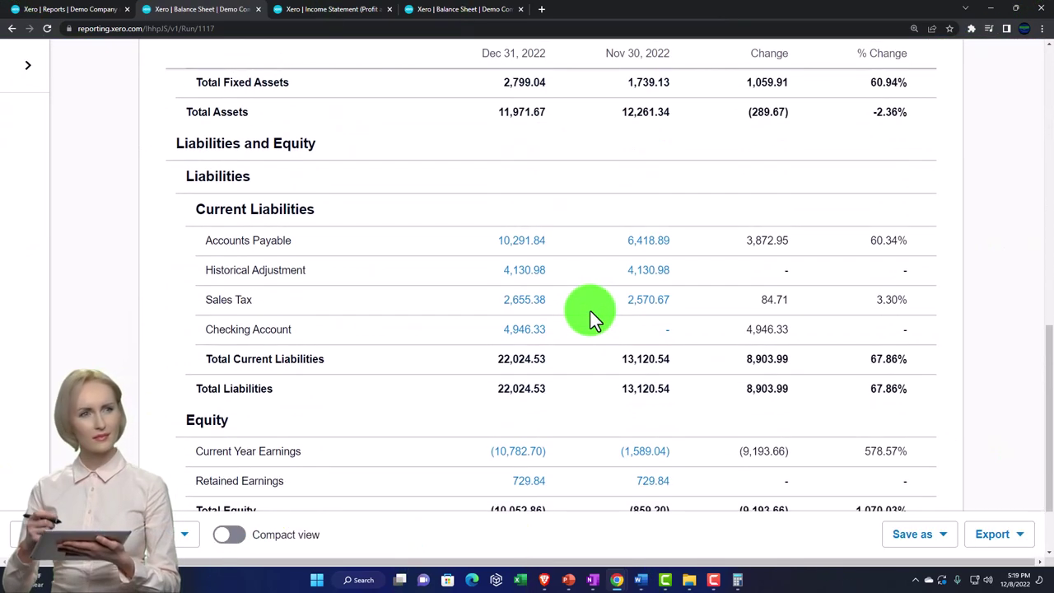
scroll(590, 311, down, 2)
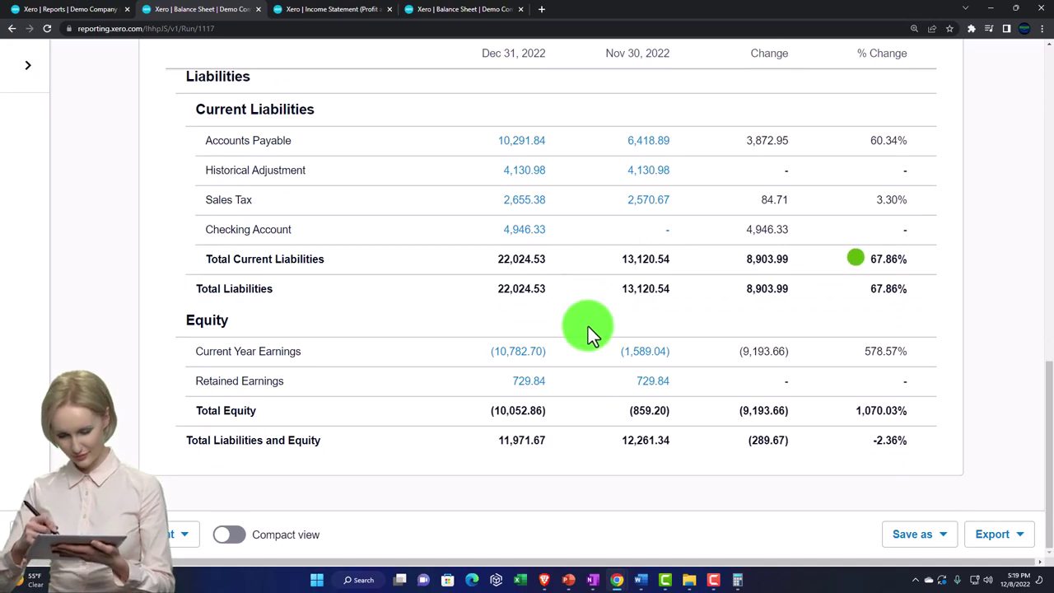
Change the report title to Comparative Balance Sheet
scroll(588, 326, up, 12)
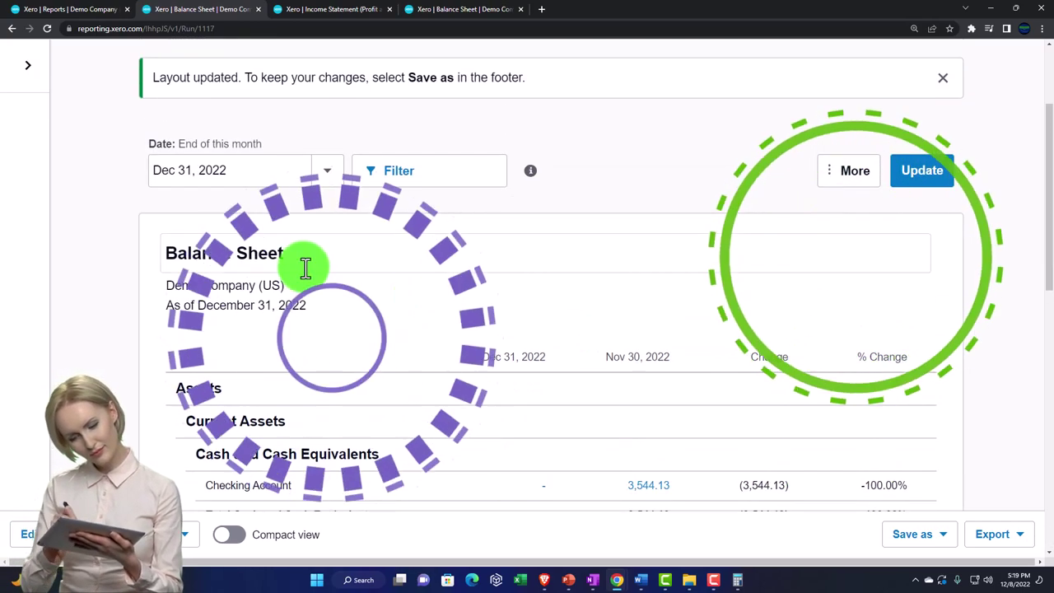
click(322, 256)
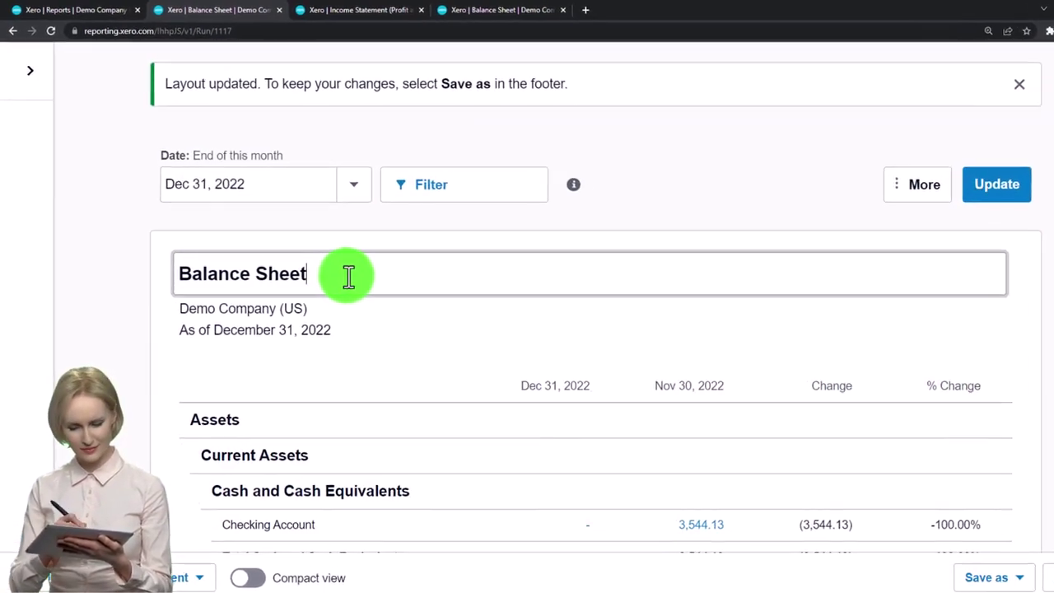
click(246, 370)
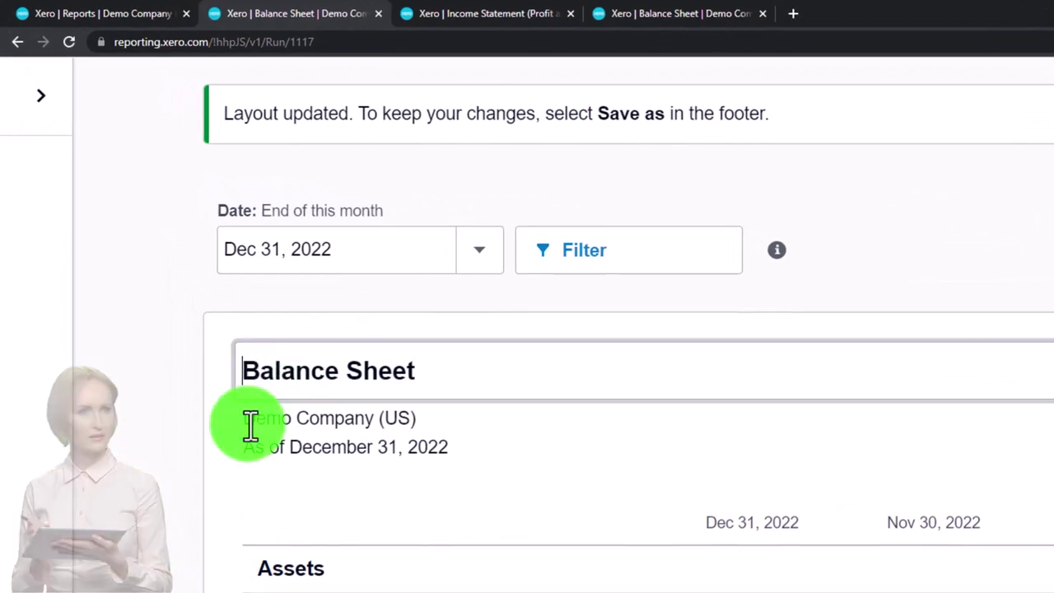
text(Compa)
text(rative)
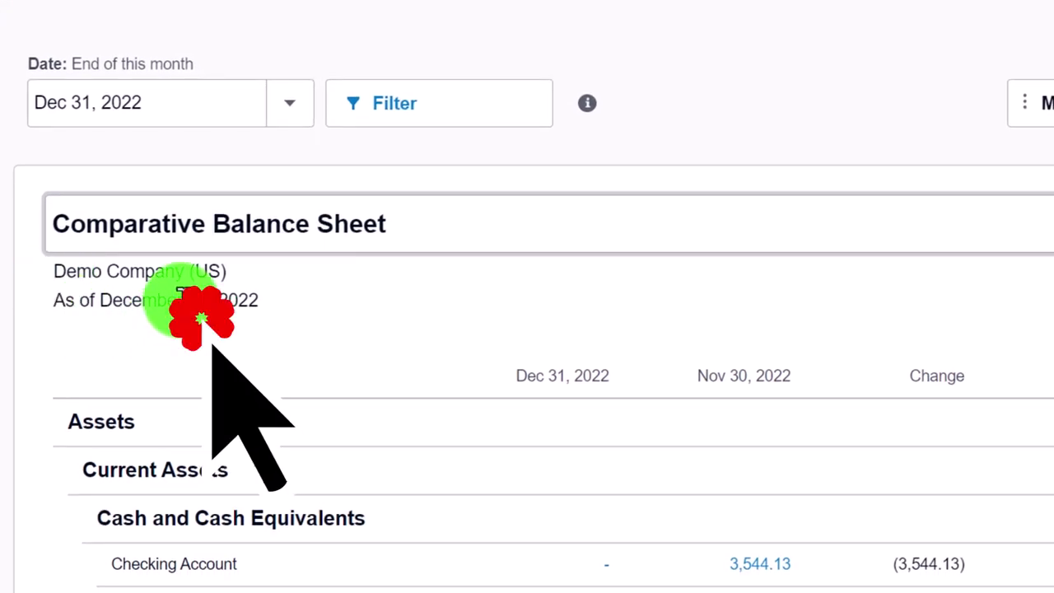
click(181, 297)
Examine the company name and date lines beneath the report title, and look over the report's columns
drag(58, 273, 221, 294)
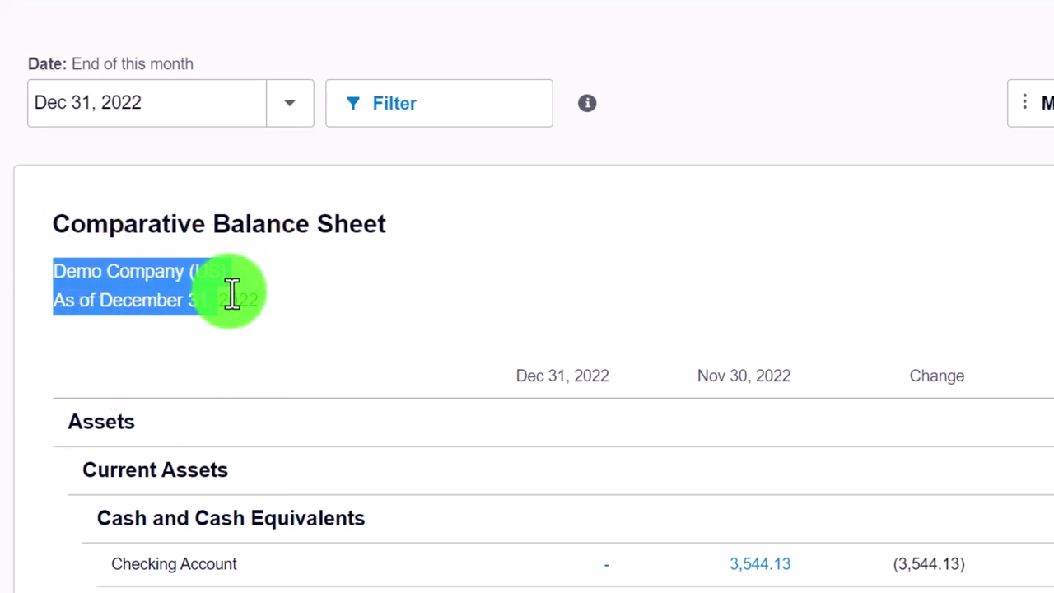
drag(286, 306, 255, 308)
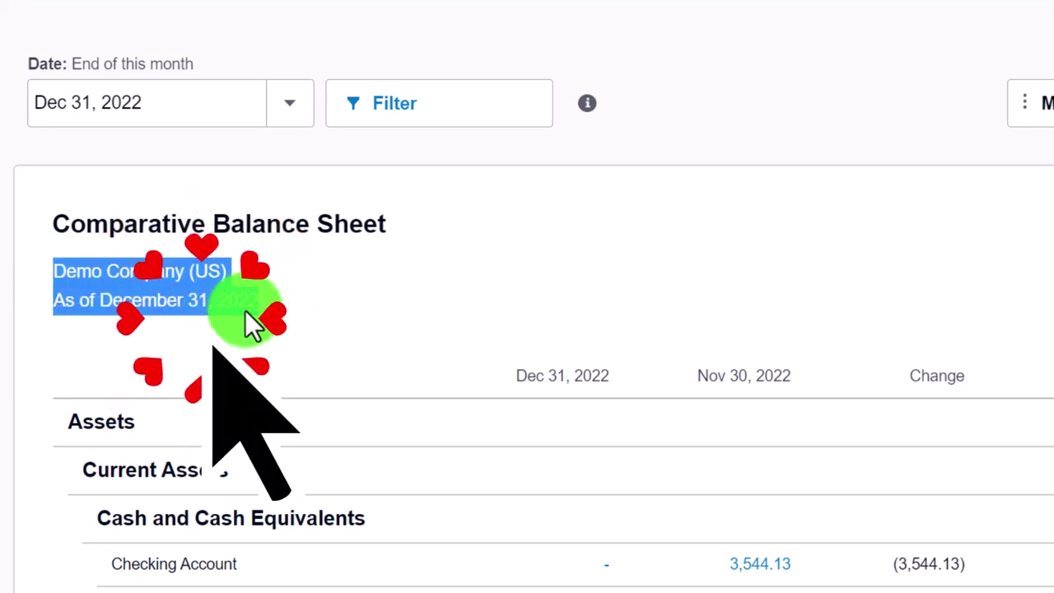
click(85, 303)
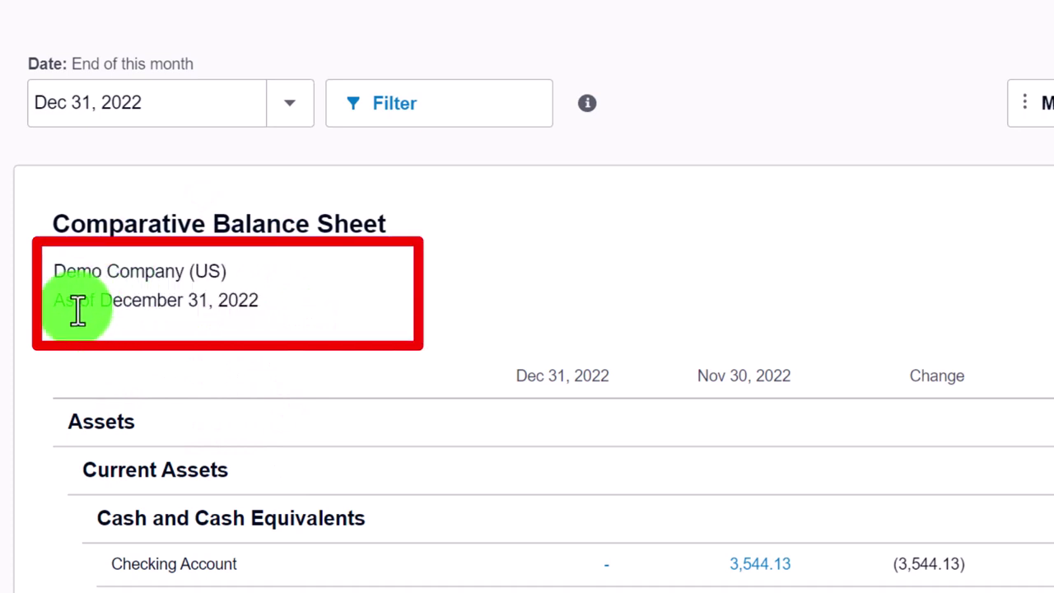
mouse_move(153, 265)
mouse_down()
mouse_move(228, 265)
mouse_move(41, 302)
mouse_move(51, 313)
mouse_move(281, 294)
mouse_move(262, 311)
mouse_up()
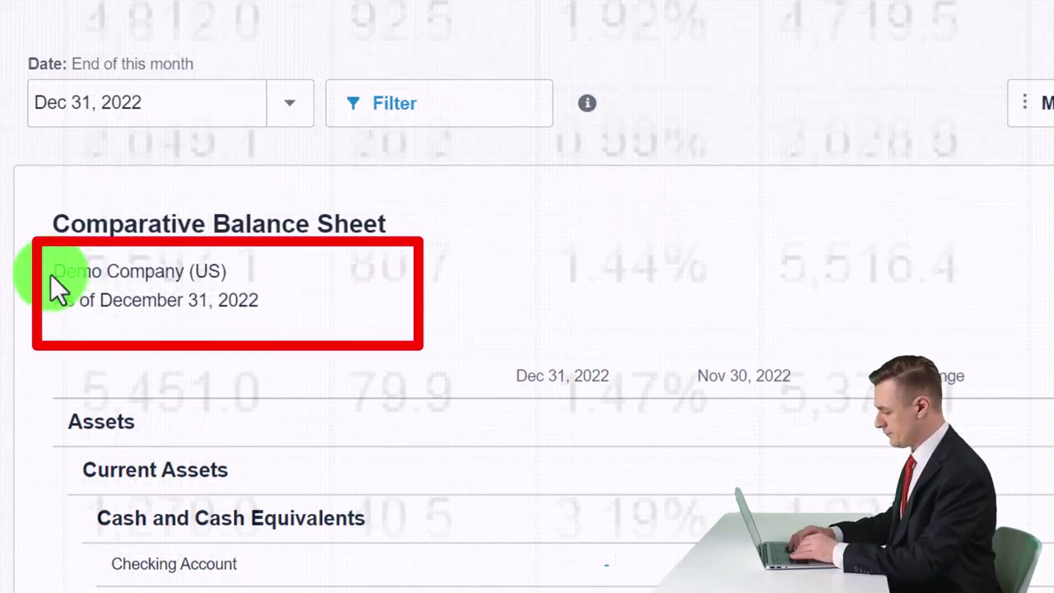
drag(57, 267, 285, 300)
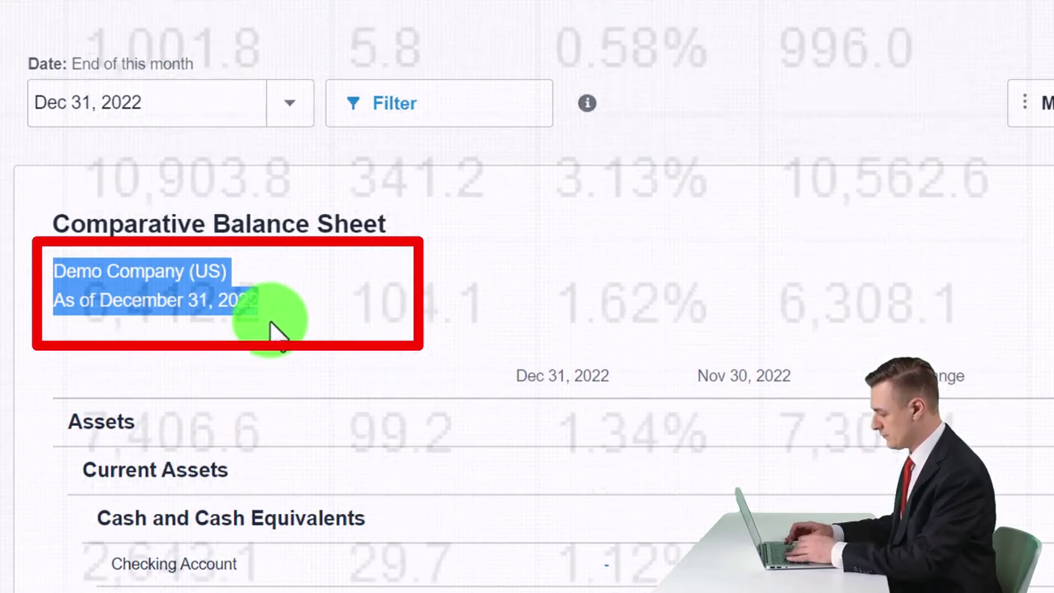
click(272, 328)
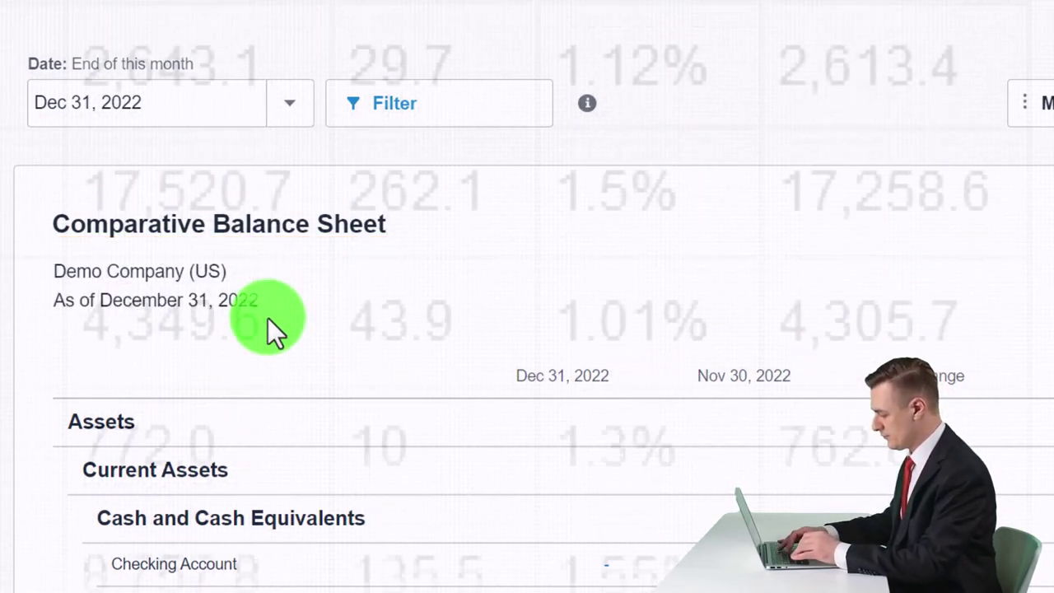
scroll(268, 318, down, 1)
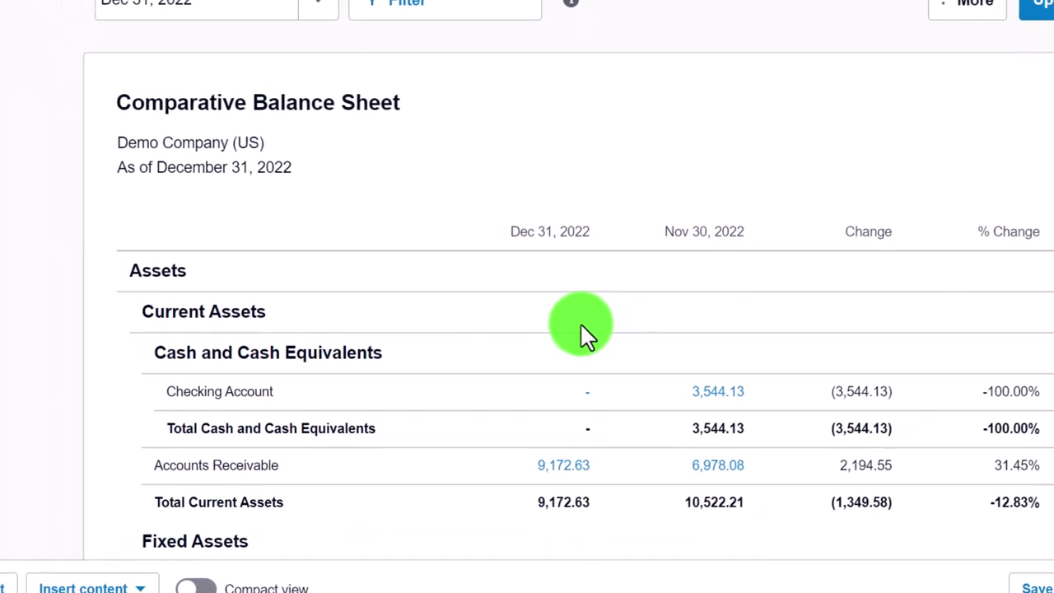
scroll(581, 325, up, 3)
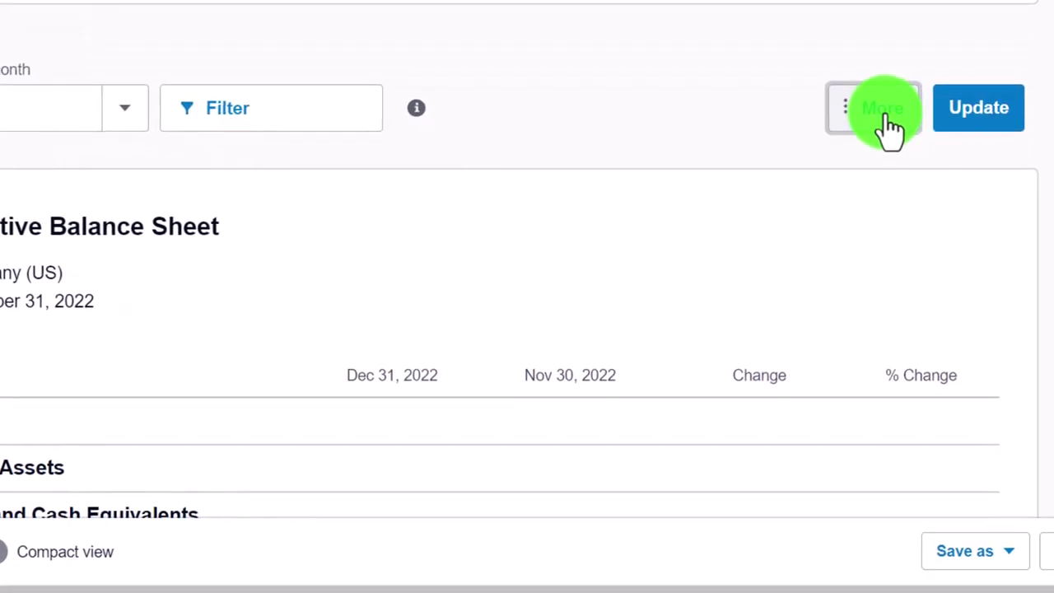
Examine the report's accounting basis and display options, and look over the comparative figures from assets through equity
click(889, 127)
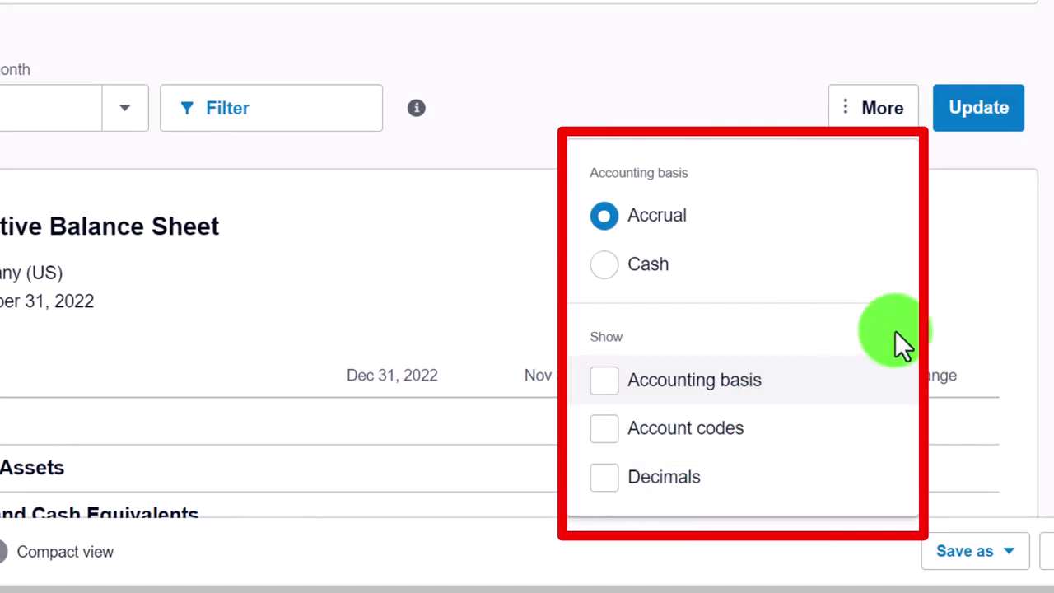
click(992, 116)
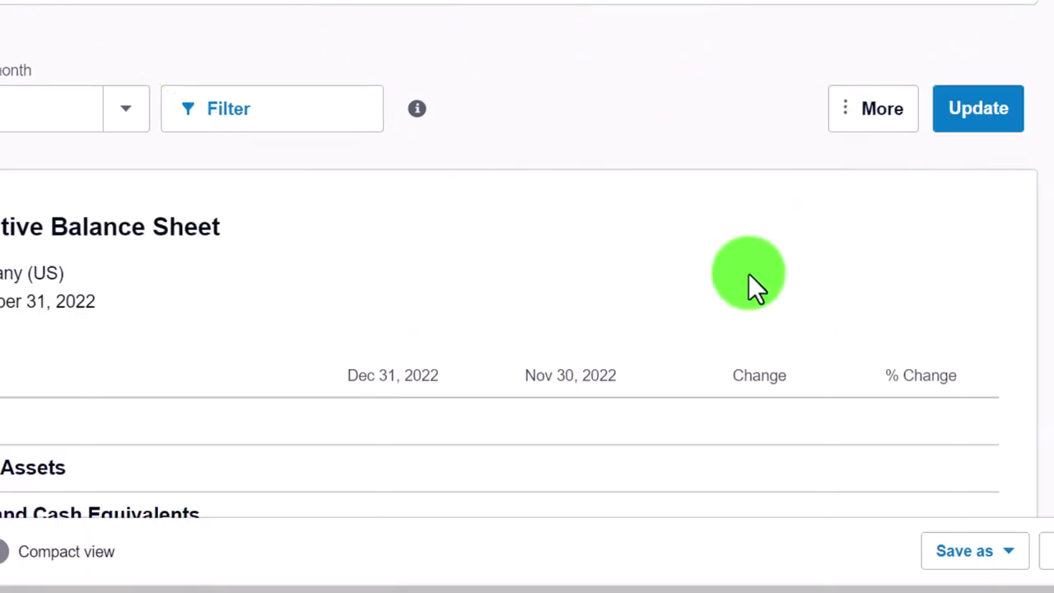
scroll(750, 507, down, 2)
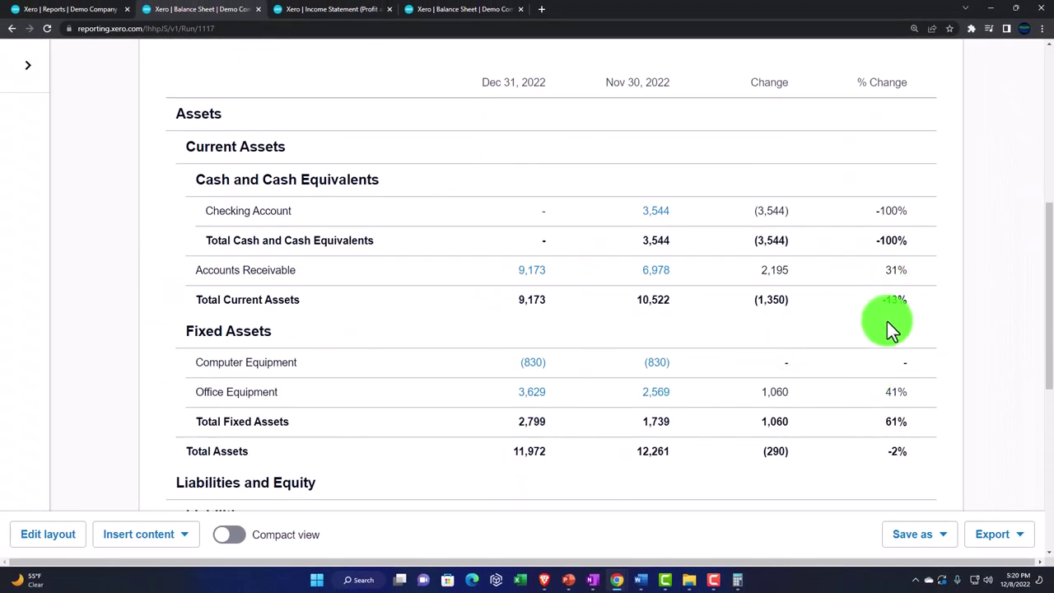
scroll(887, 338, down, 3)
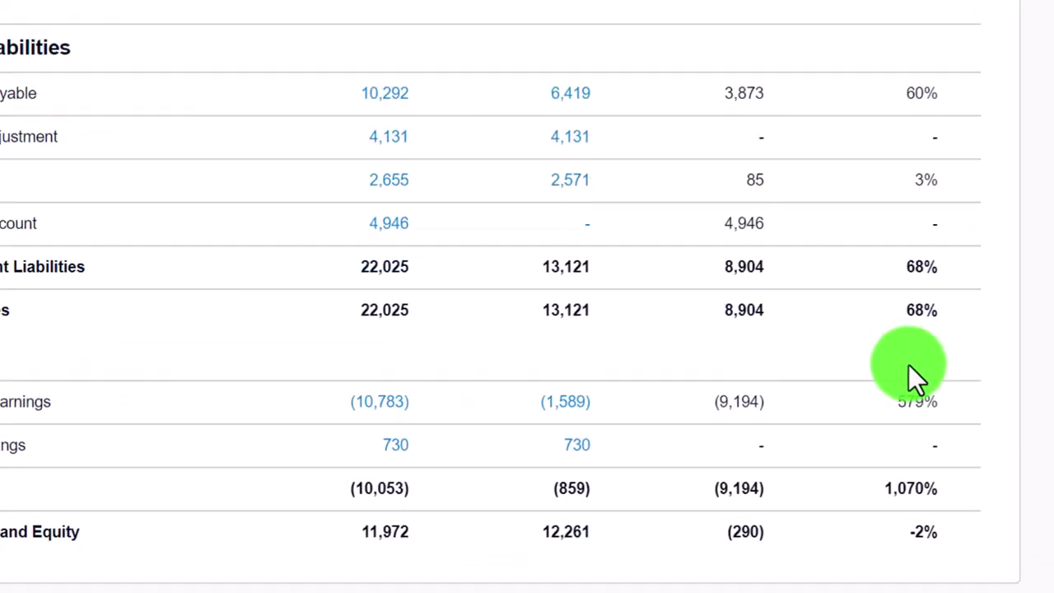
scroll(912, 375, up, 5)
scroll(906, 363, up, 2)
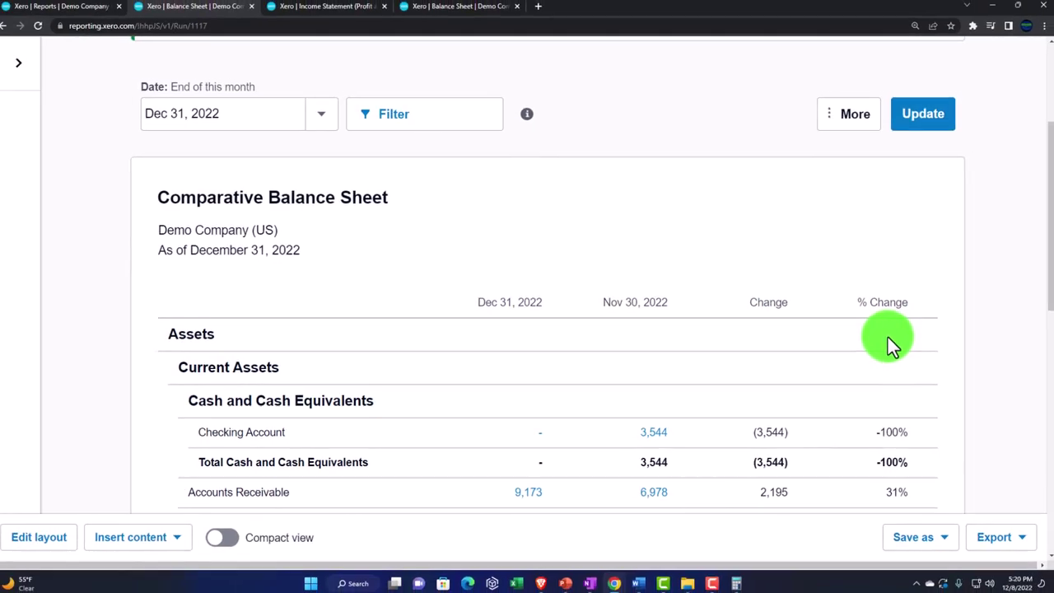
scroll(888, 337, up, 1)
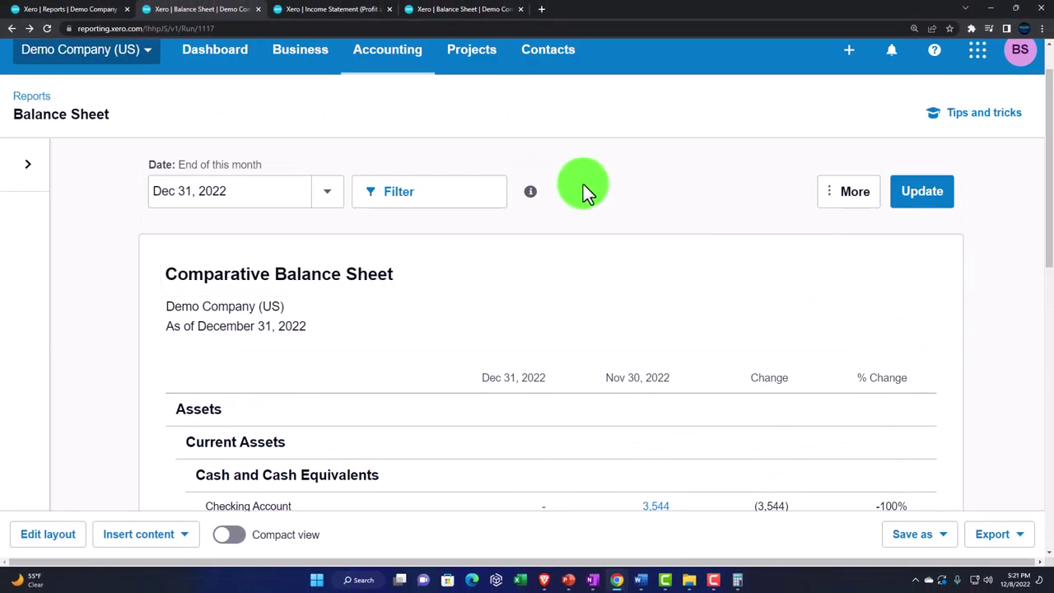
Show account codes on the report, update it, and check the coded asset and liability lines
scroll(236, 362, down, 5)
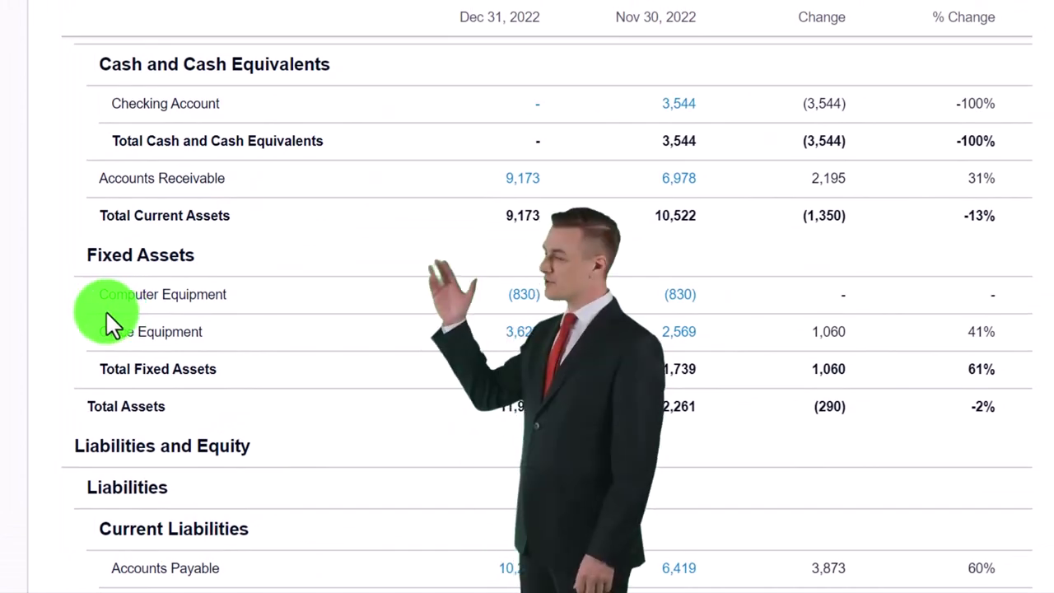
mouse_move(103, 299)
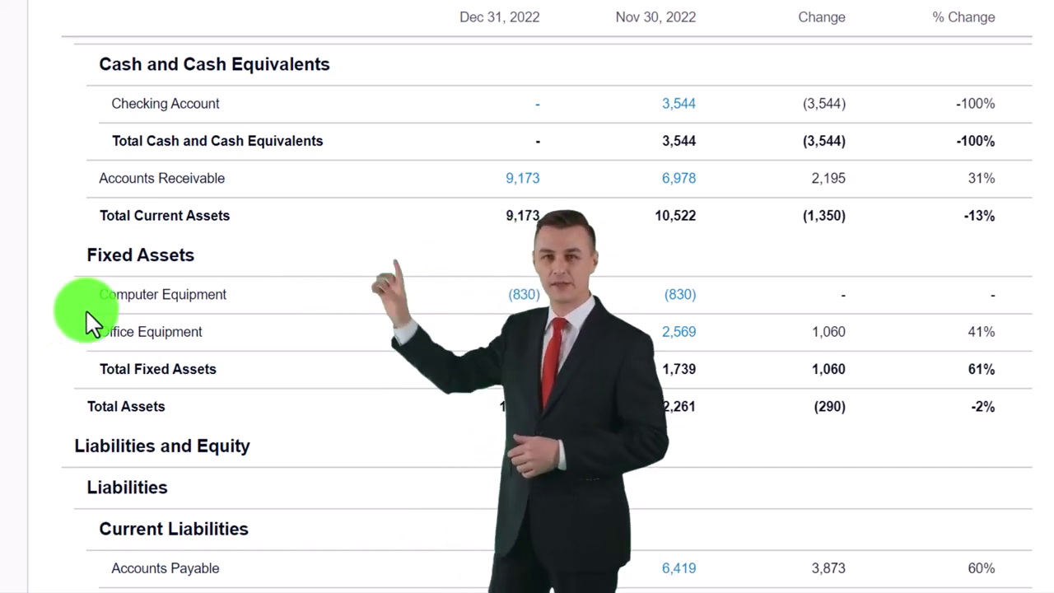
scroll(185, 344, up, 7)
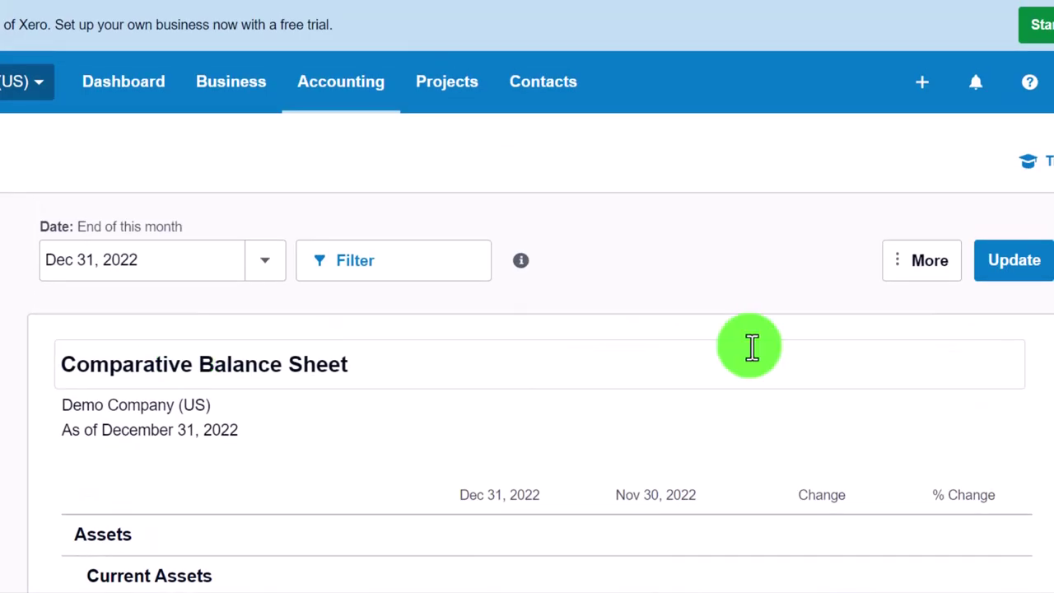
click(924, 271)
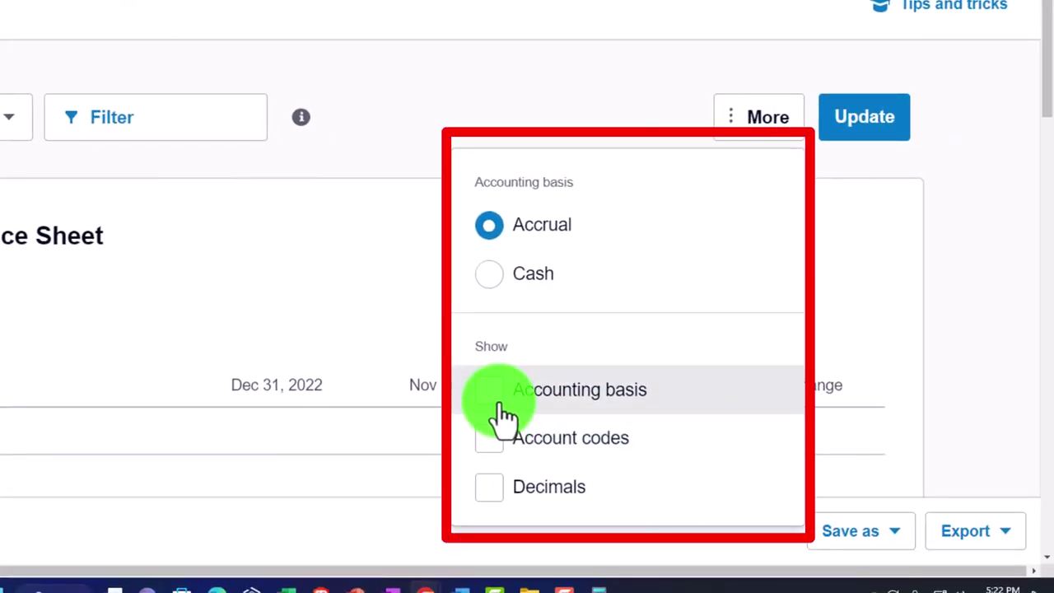
click(492, 438)
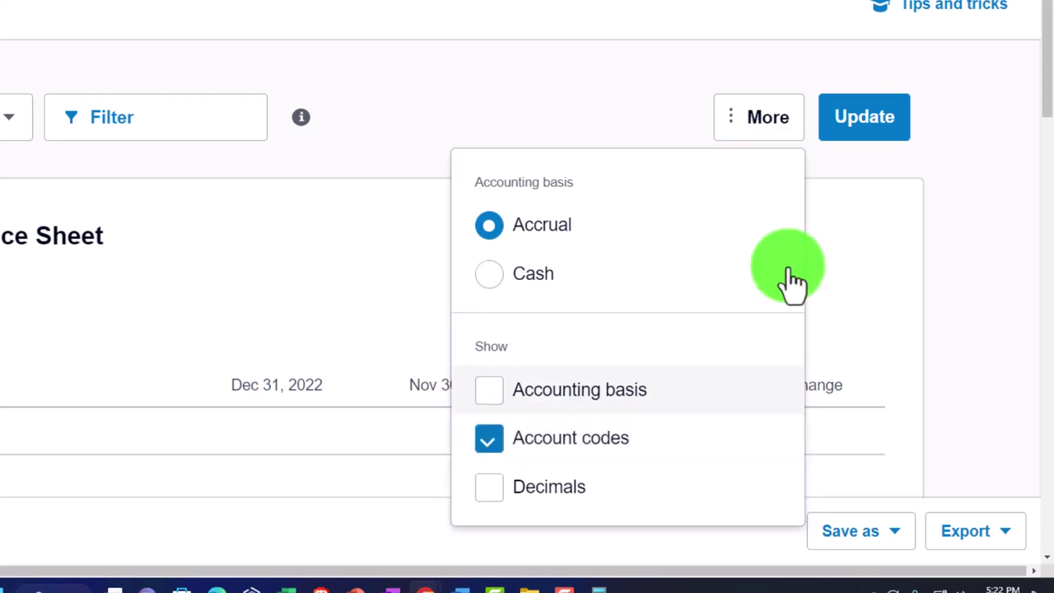
click(865, 132)
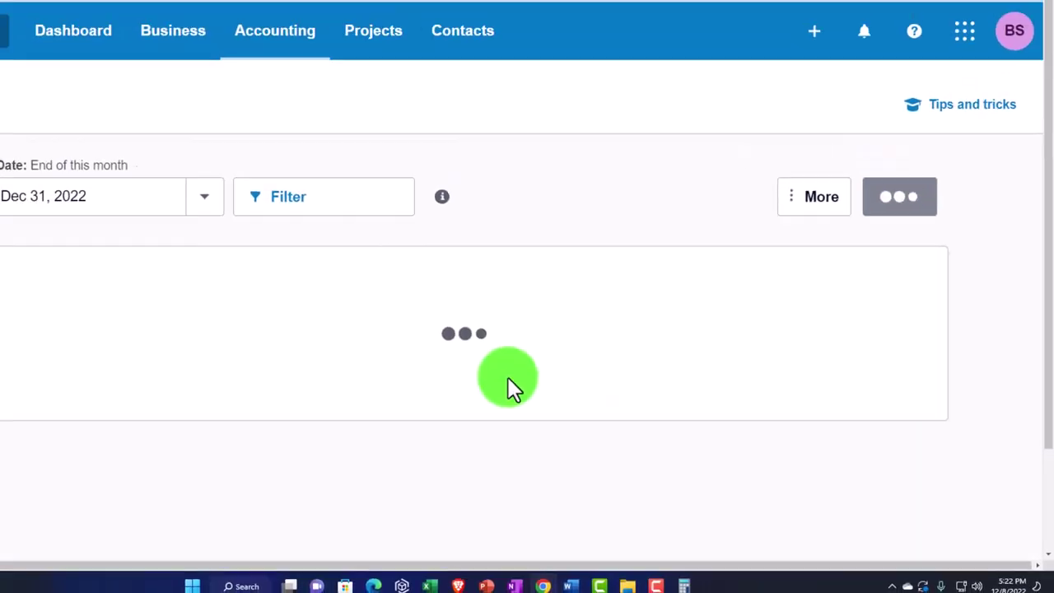
scroll(527, 387, down, 6)
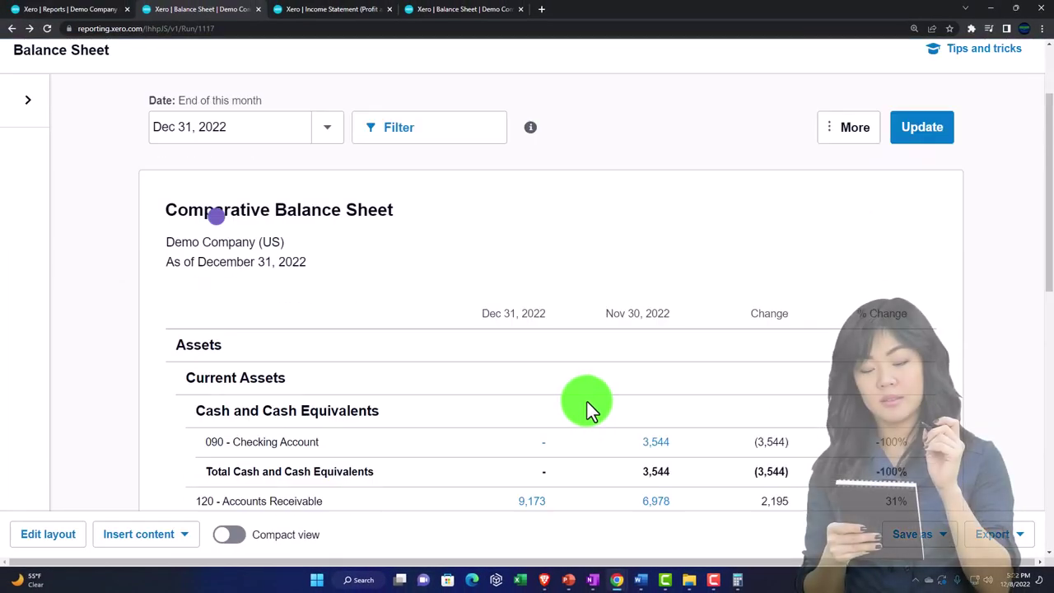
scroll(231, 387, down, 2)
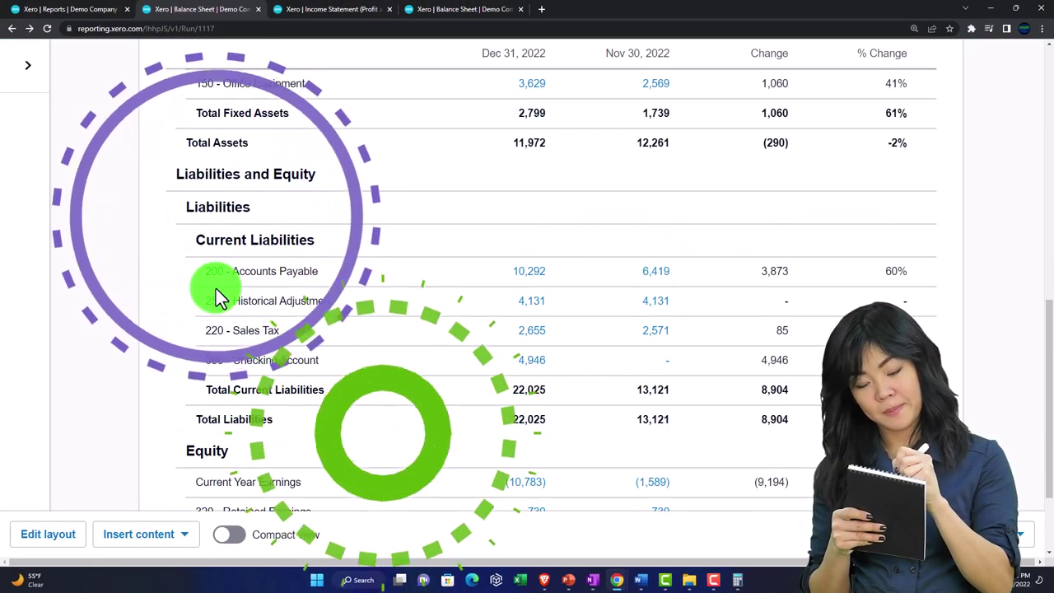
Turn off the account codes and update the report
scroll(218, 367, up, 10)
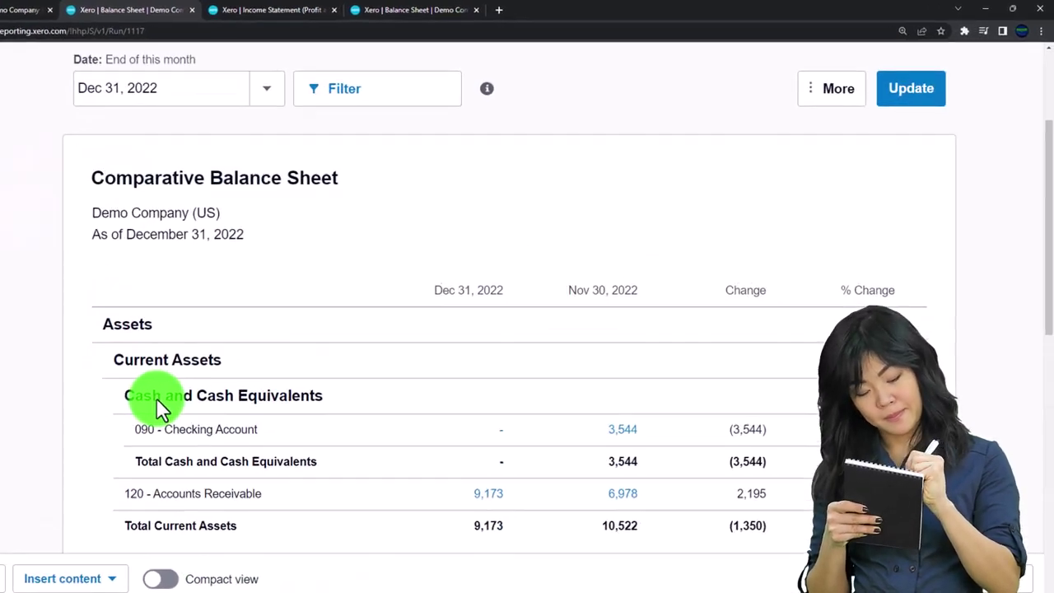
click(739, 149)
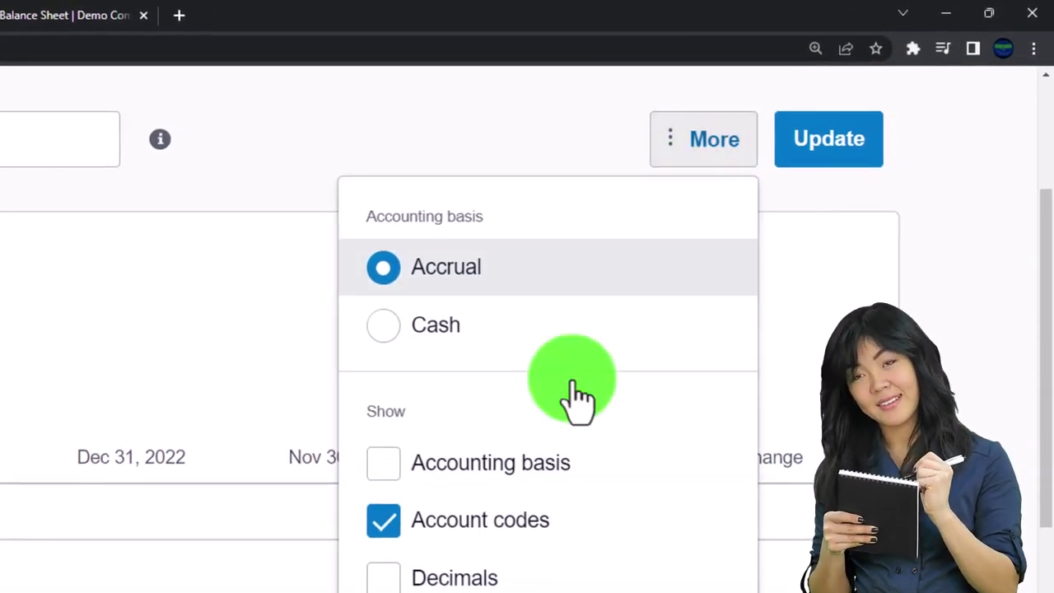
click(431, 485)
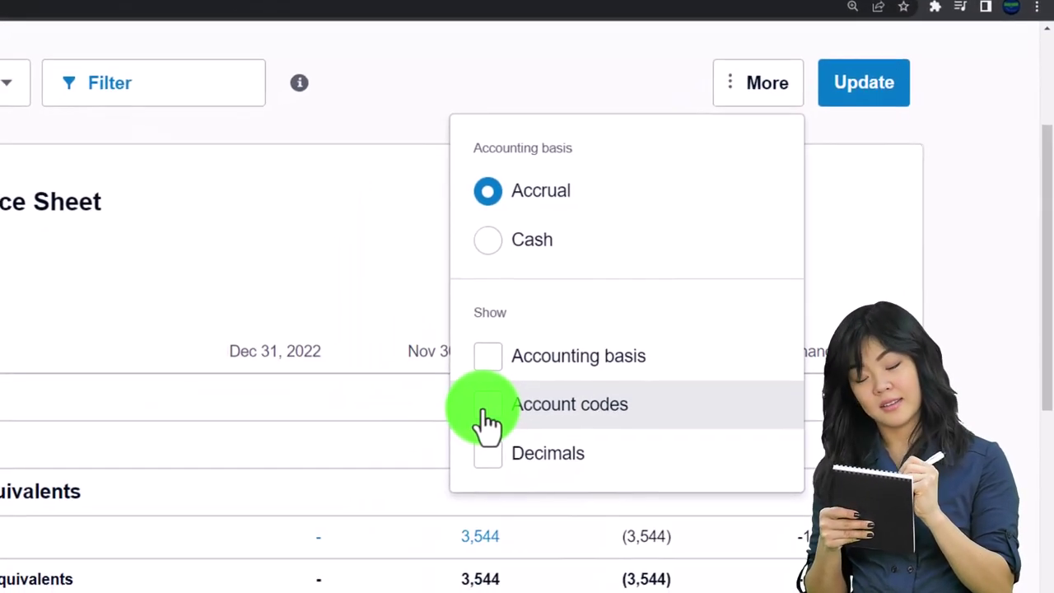
click(894, 94)
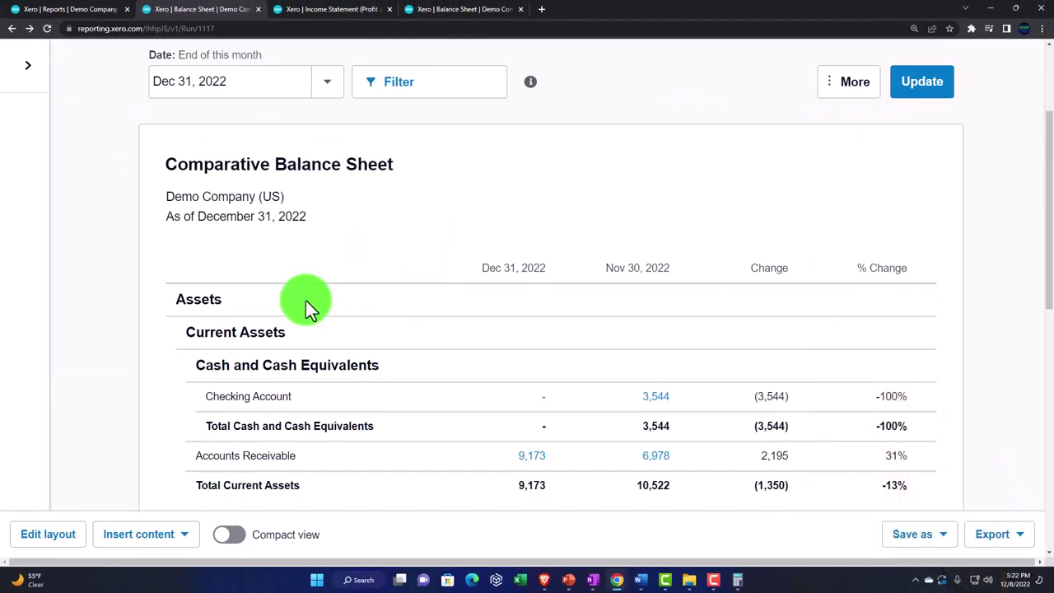
Move Office Equipment above Computer Equipment under Fixed Assets in the report layout, and update the layout
click(55, 537)
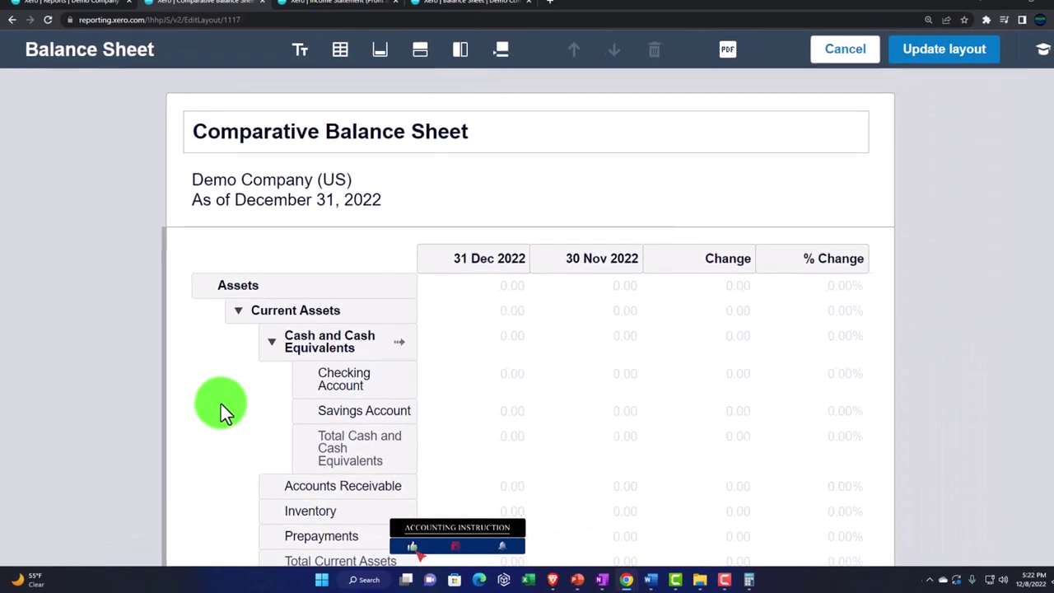
scroll(271, 360, down, 2)
scroll(212, 443, down, 1)
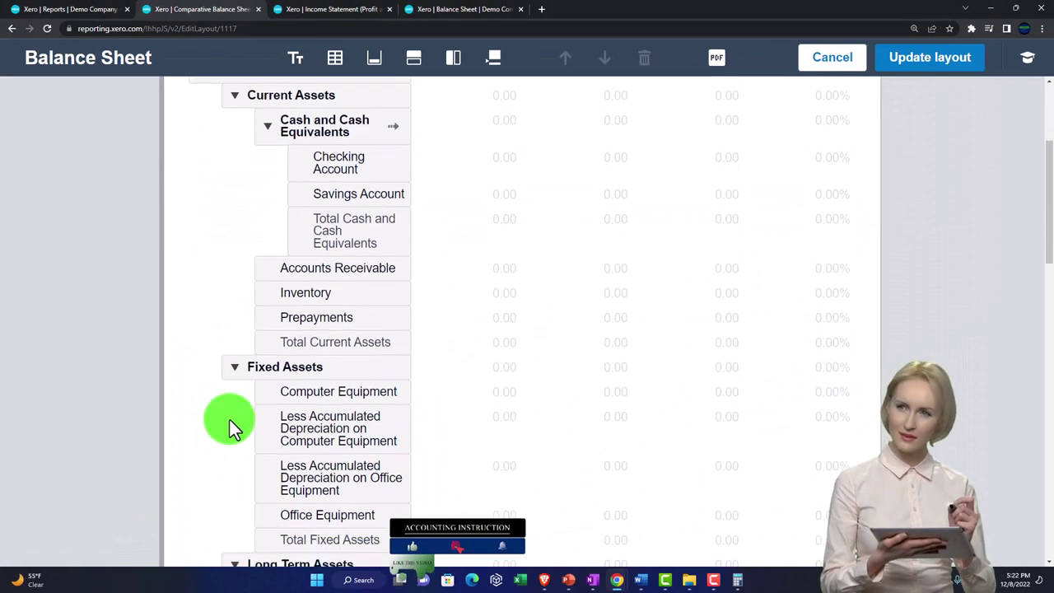
scroll(229, 409, down, 2)
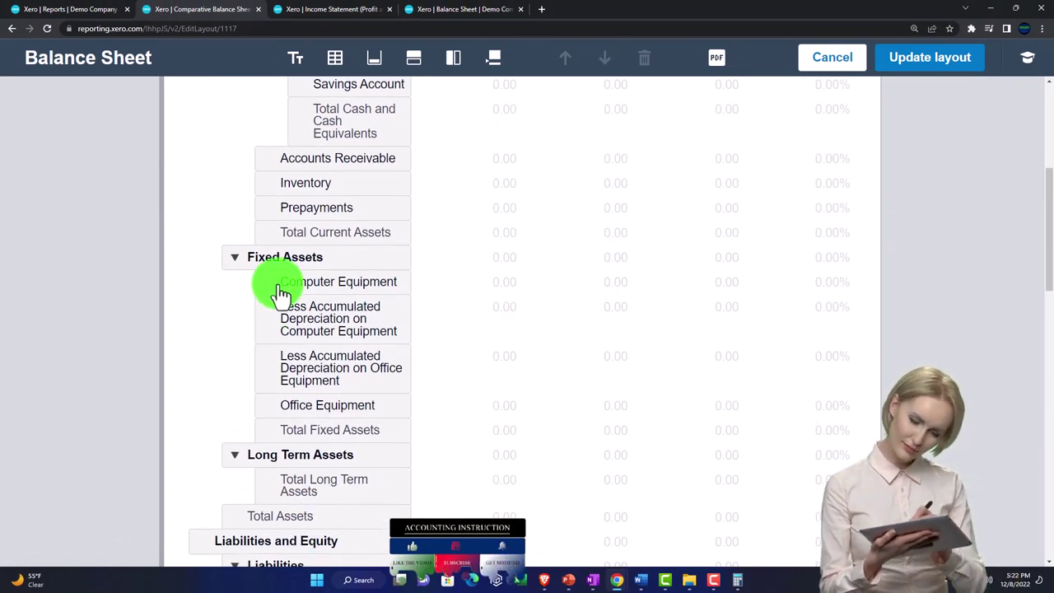
click(278, 414)
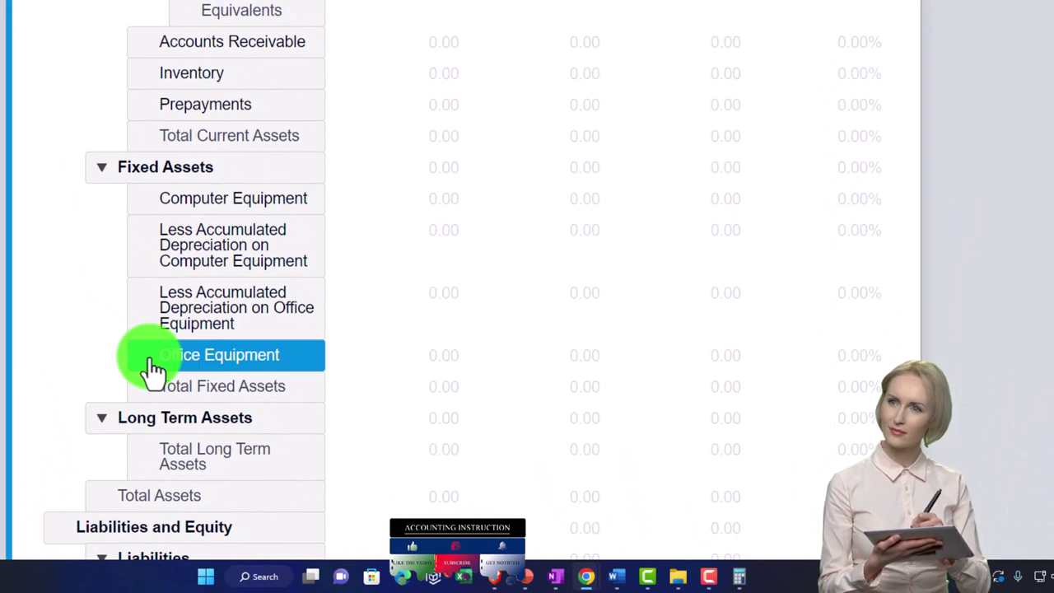
drag(151, 368, 133, 197)
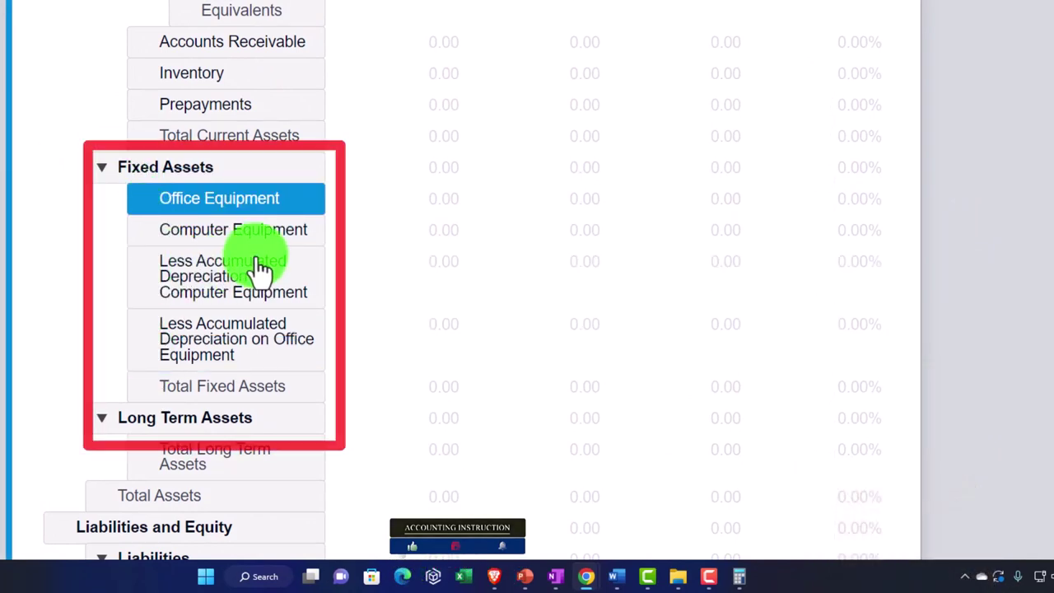
click(922, 53)
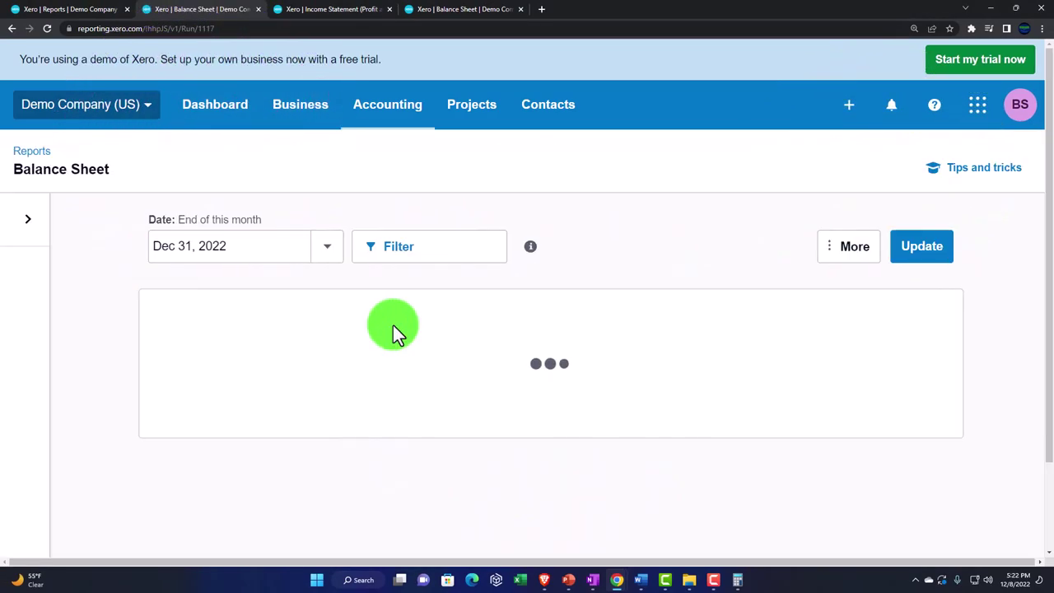
scroll(392, 324, down, 6)
scroll(371, 330, down, 1)
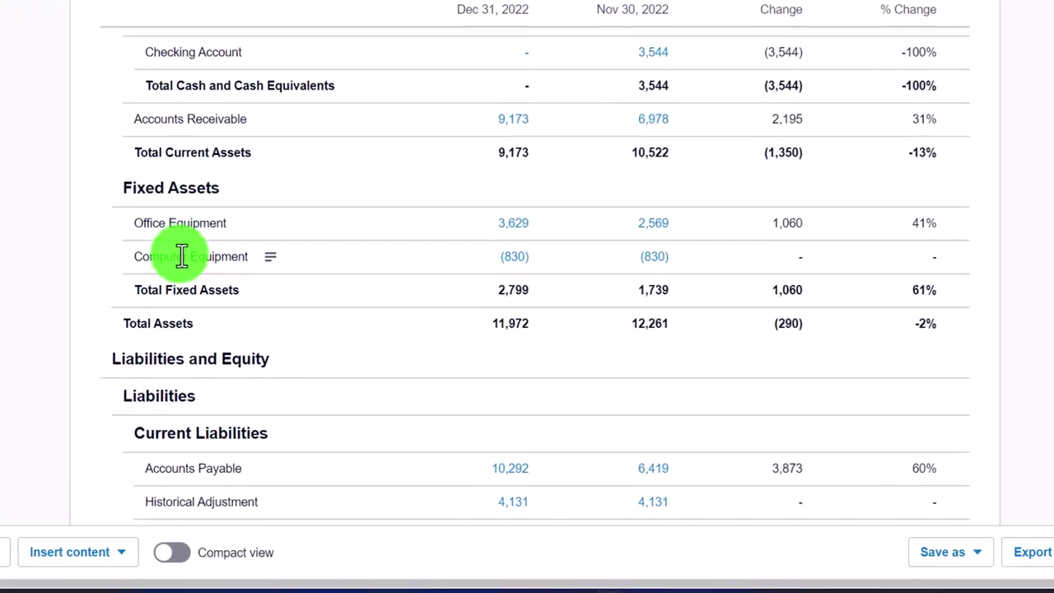
Review the liabilities and equity sections and the export formats, and save the report as a custom report, Comparative Balance Sheet
scroll(106, 237, down, 4)
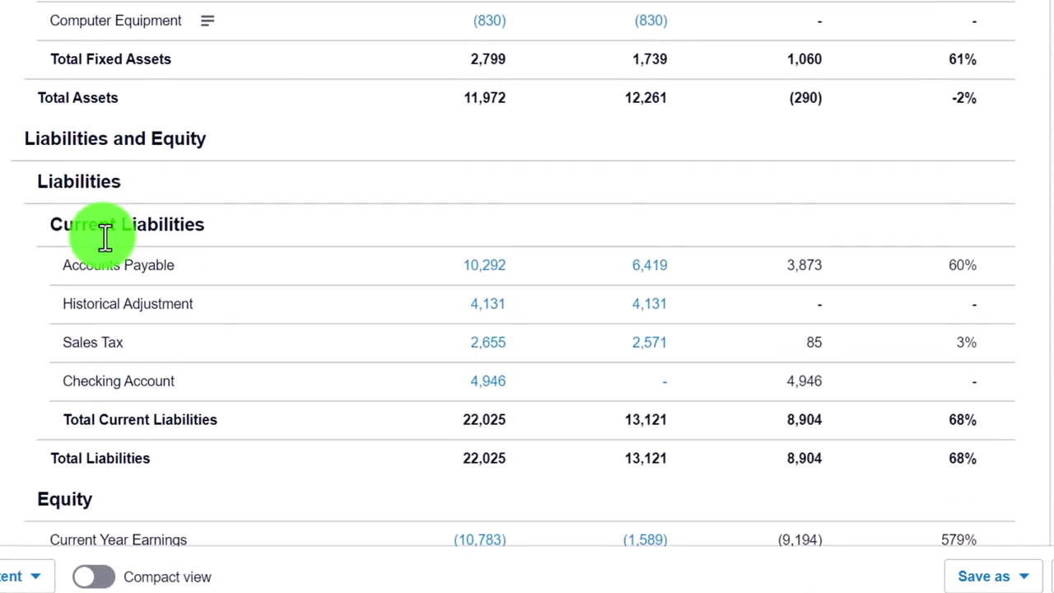
scroll(105, 237, down, 1)
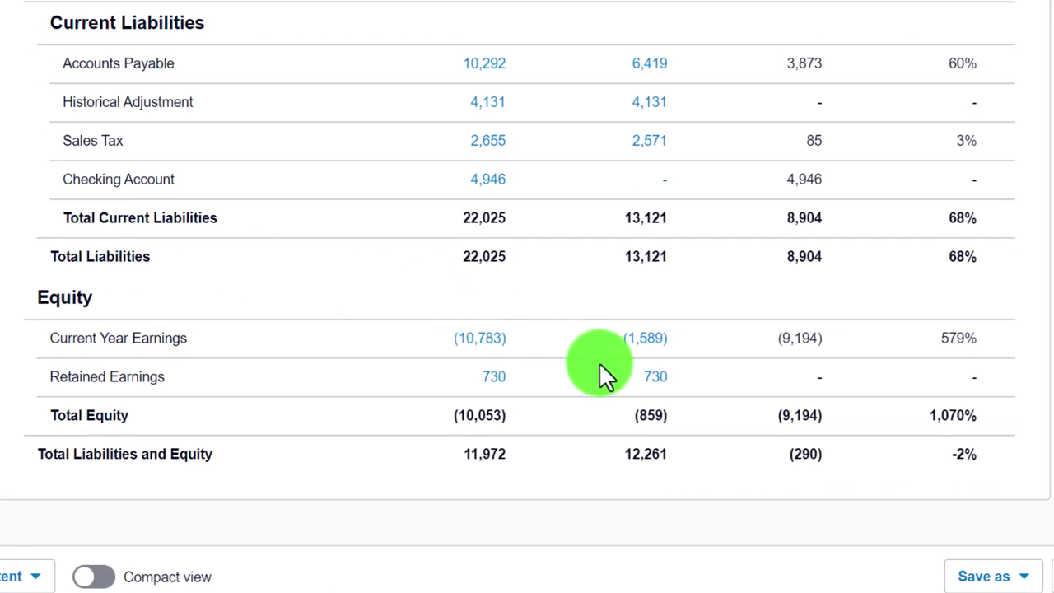
click(942, 551)
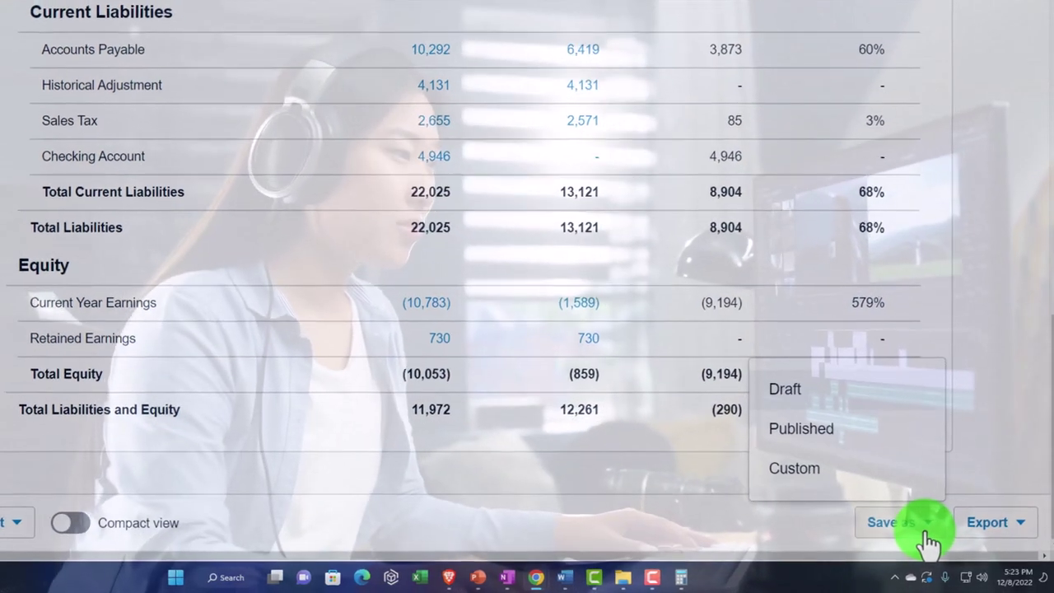
click(991, 524)
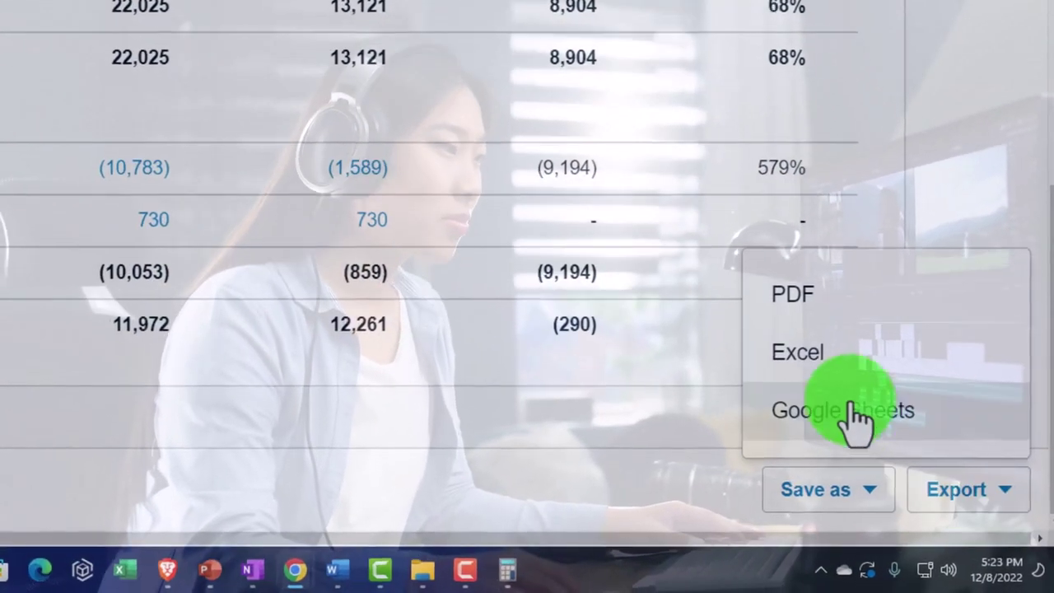
click(852, 487)
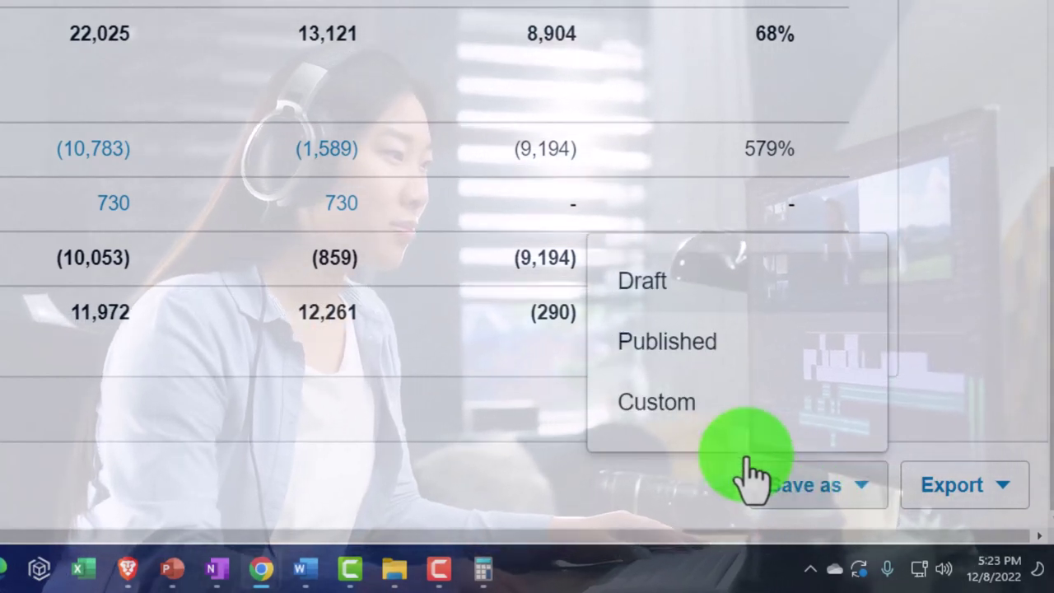
click(700, 416)
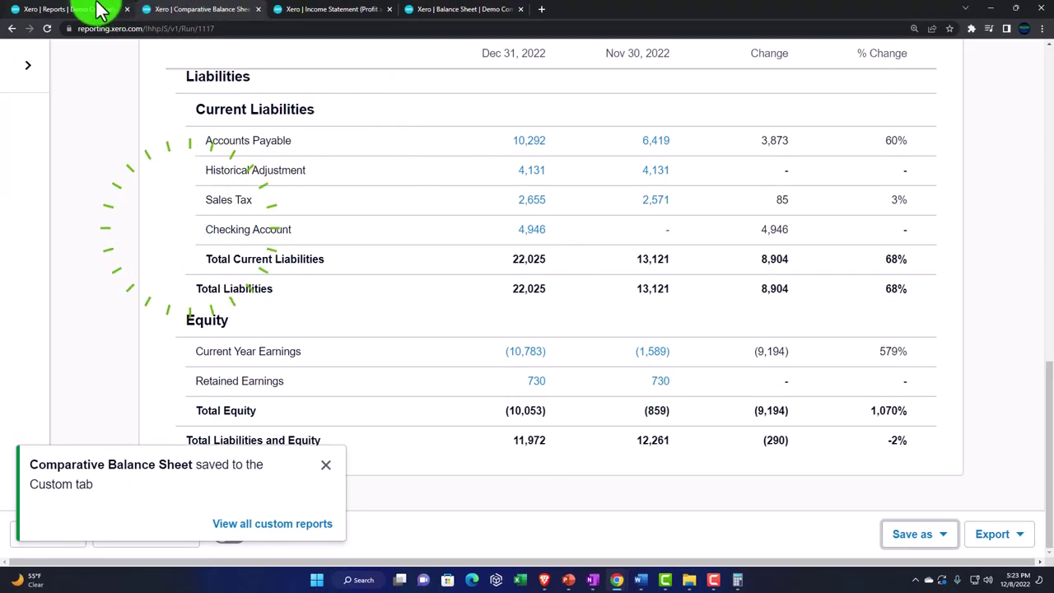
Return to the Reports home page and open the 1099 Report from the accounting reports
click(98, 10)
scroll(247, 230, up, 5)
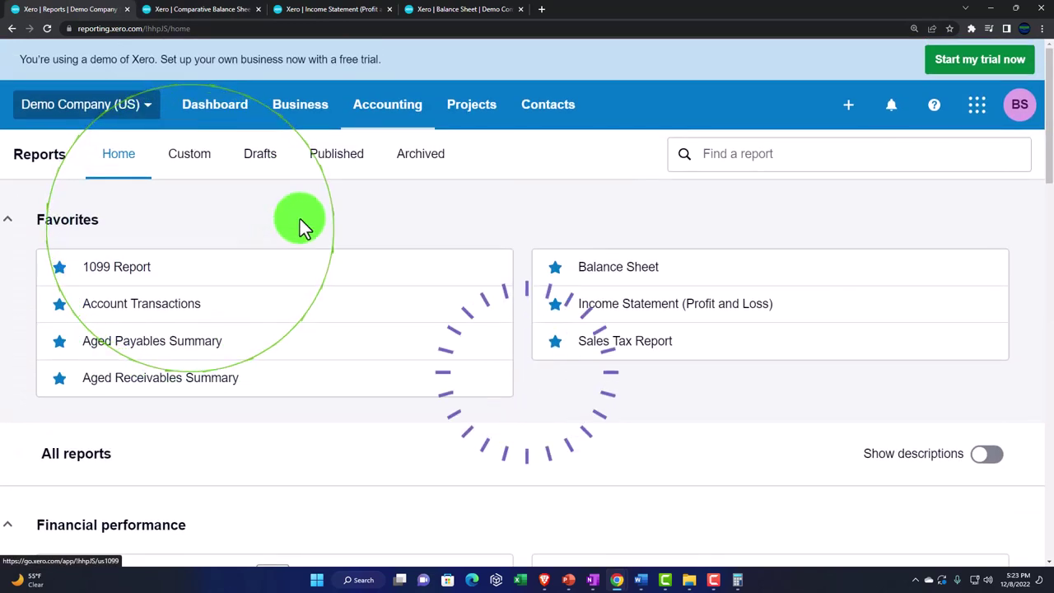
click(403, 111)
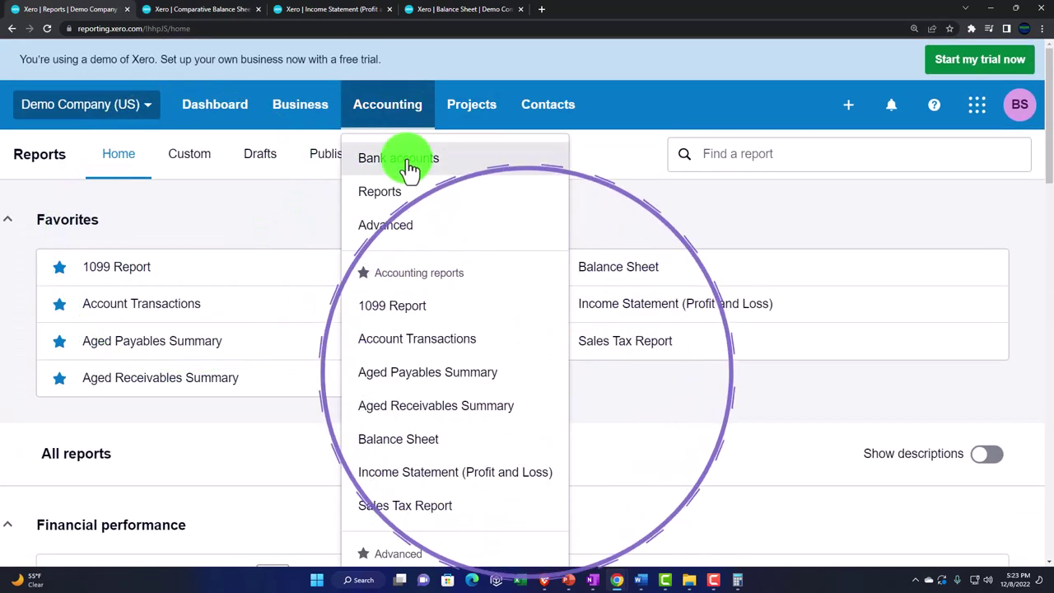
click(393, 307)
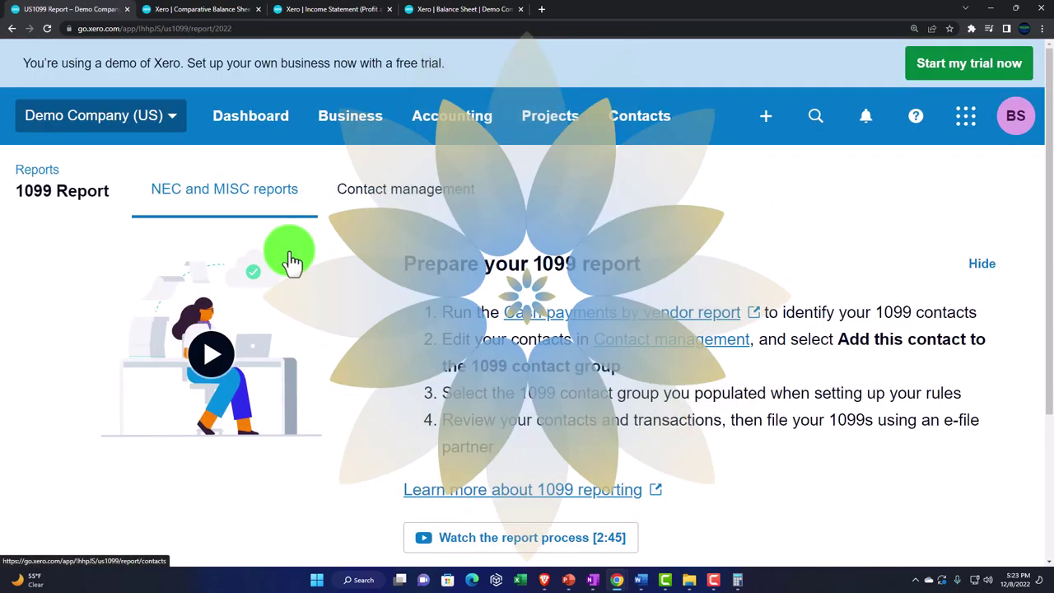
key(ctrl+minus)
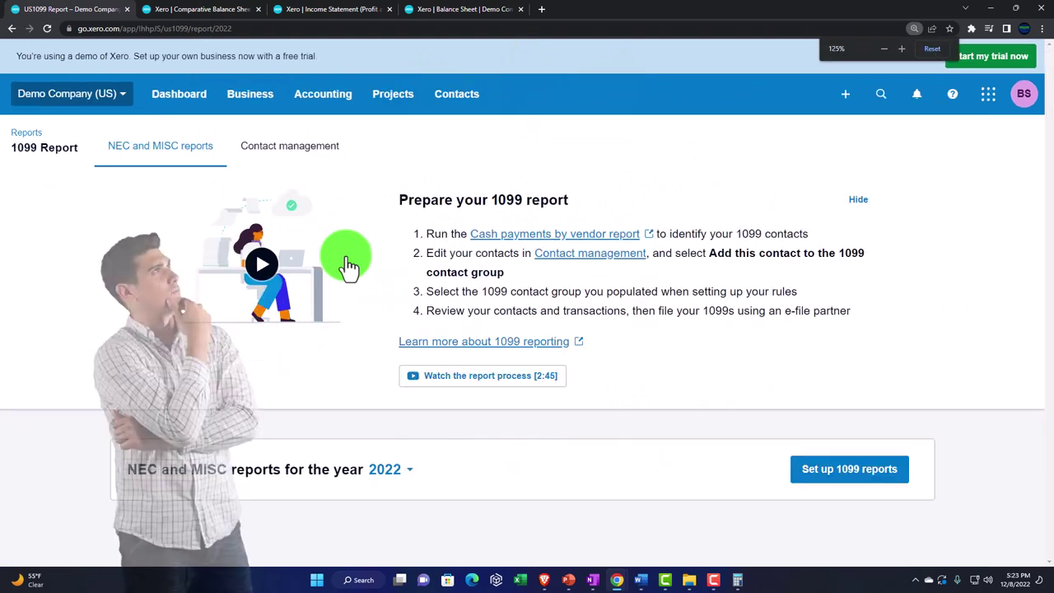
Hide the 1099 preparation guidance, and open the saved Comparative Balance Sheet from the custom reports
click(858, 200)
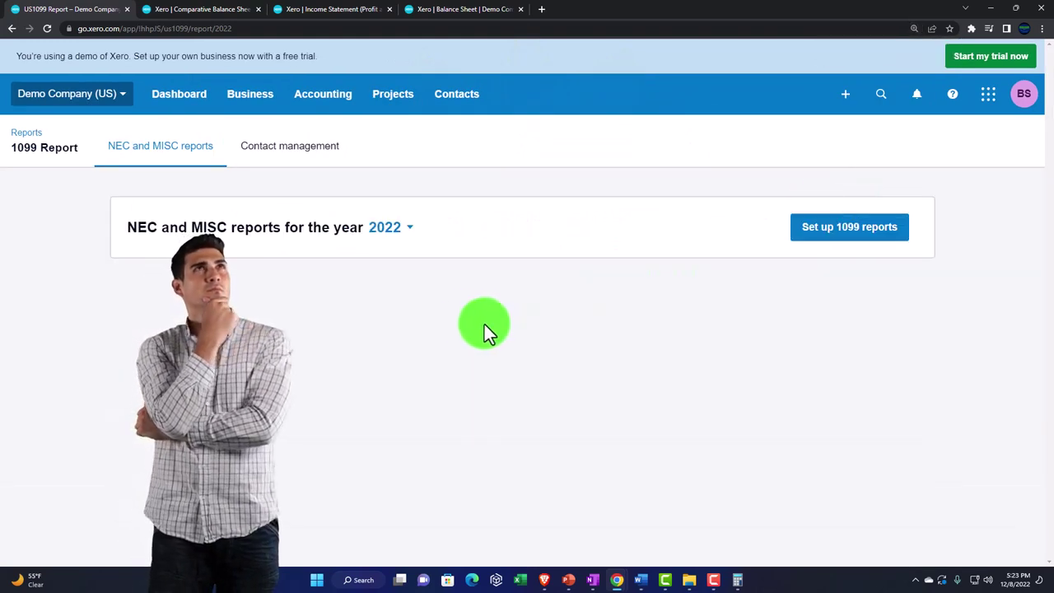
click(320, 97)
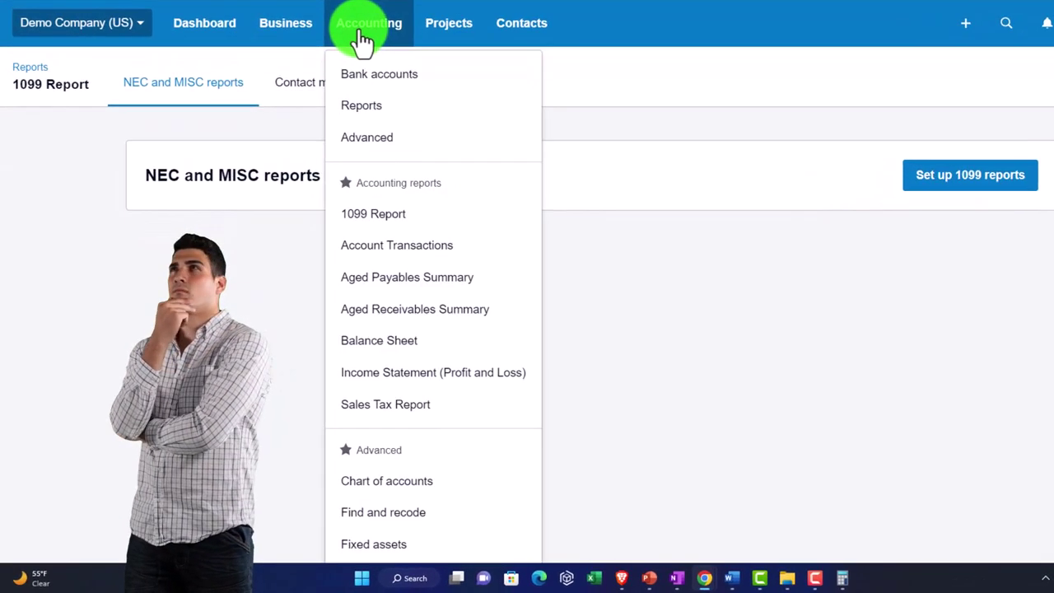
click(372, 109)
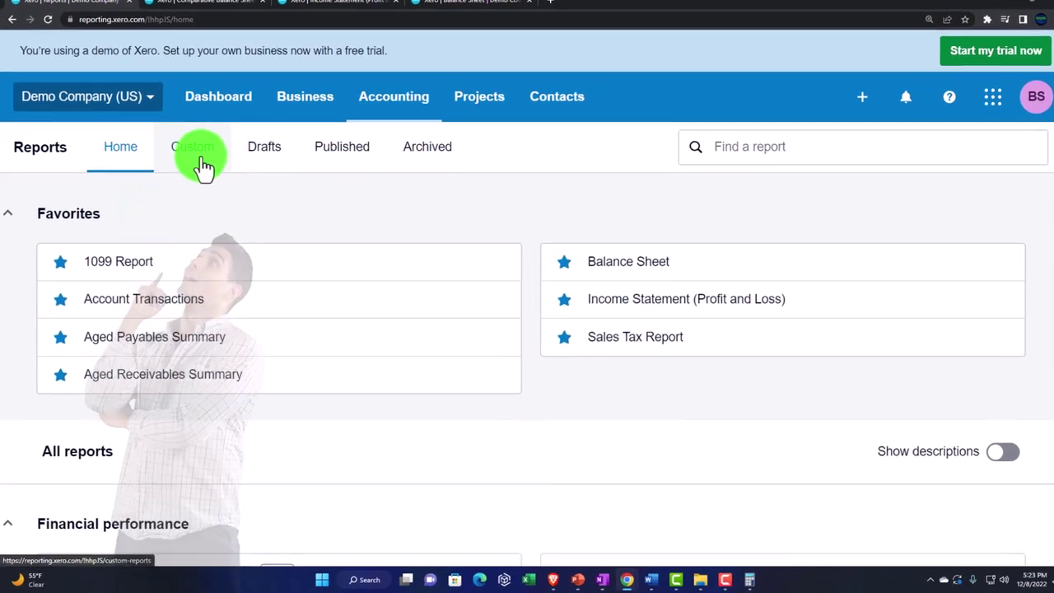
click(198, 161)
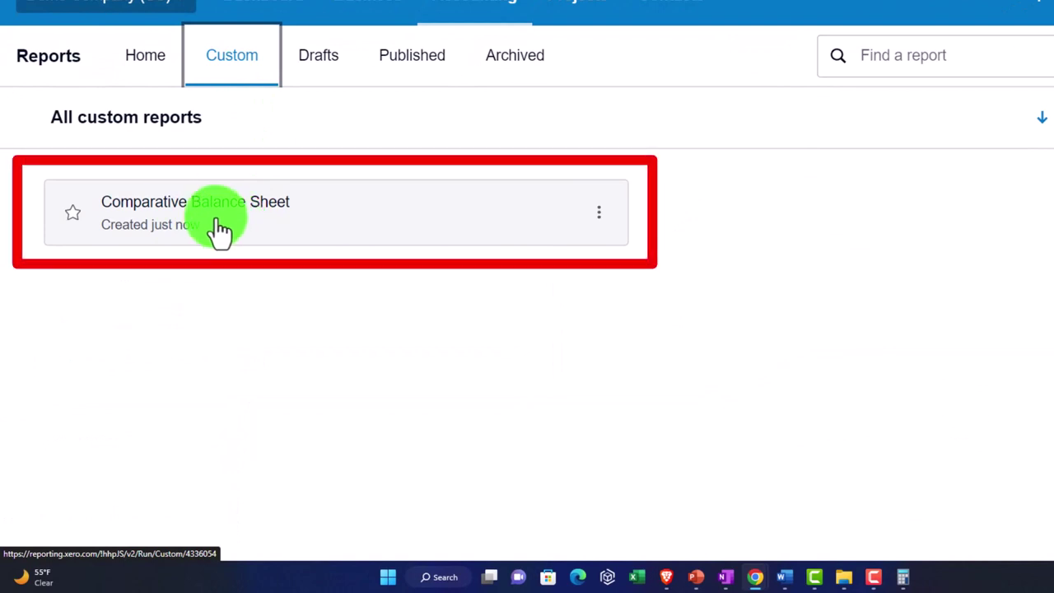
click(220, 231)
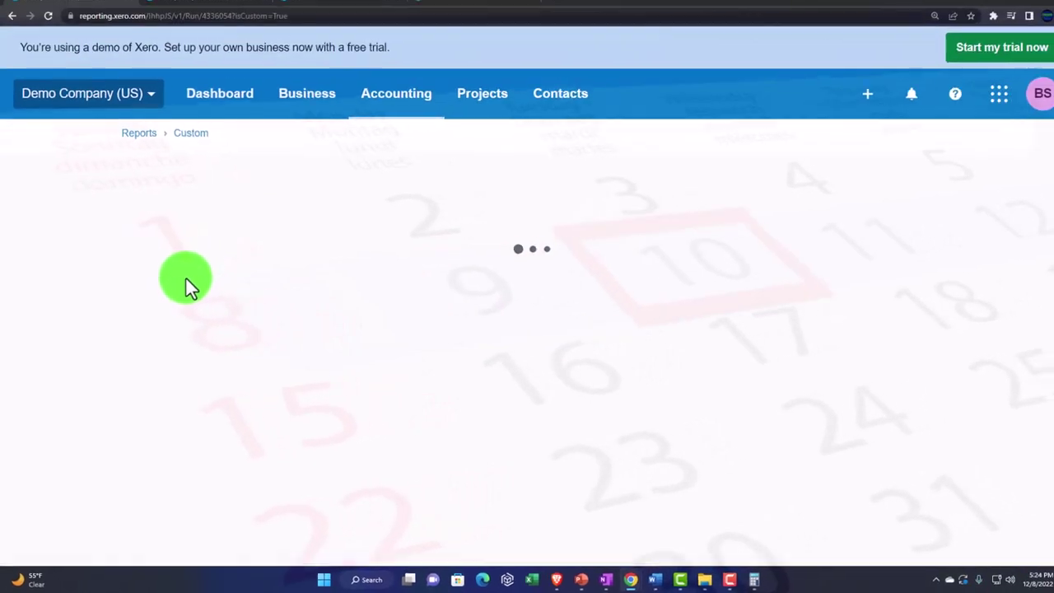
scroll(181, 284, down, 2)
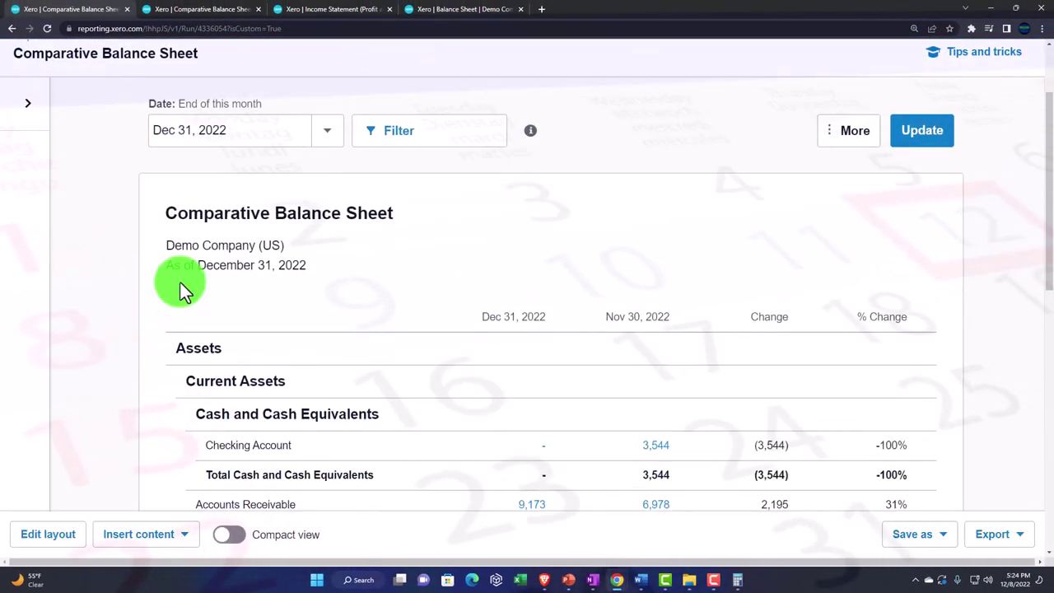
scroll(181, 287, down, 2)
scroll(181, 287, up, 4)
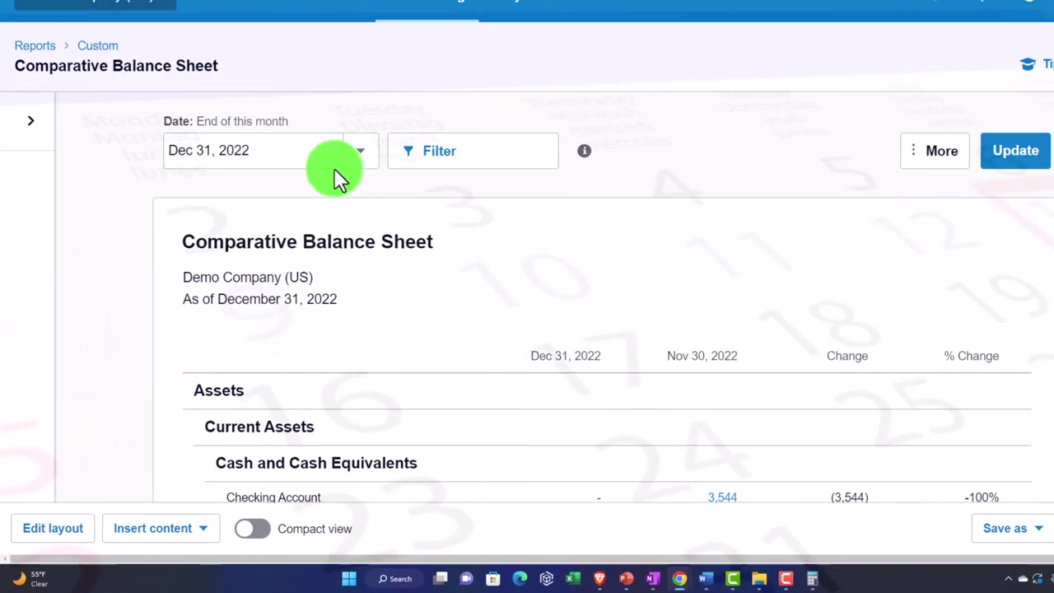
Browse the report's custom date calendar to August 2022 and update the report
click(411, 105)
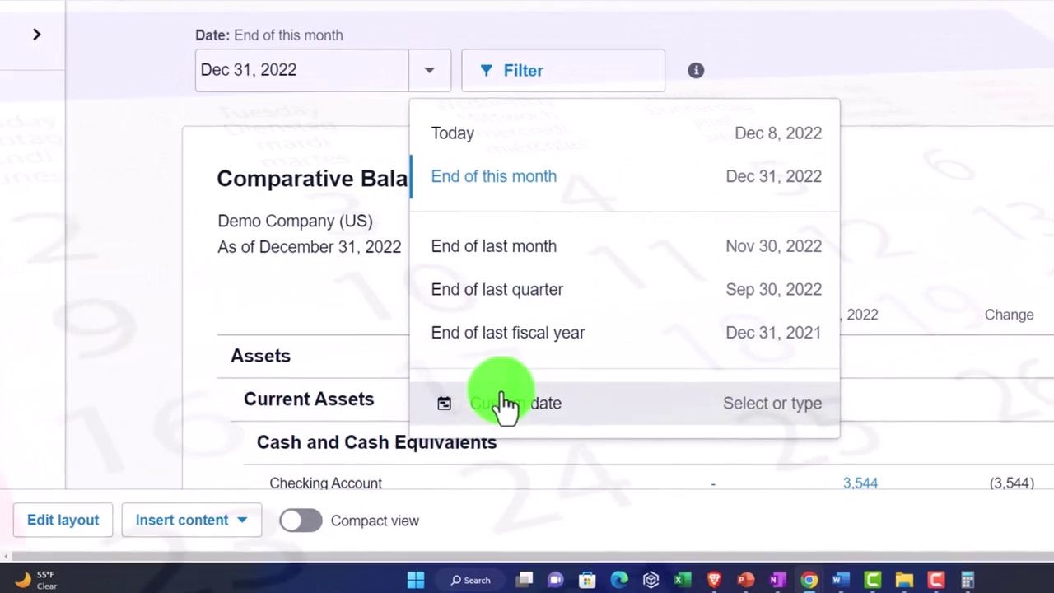
click(476, 411)
click(387, 138)
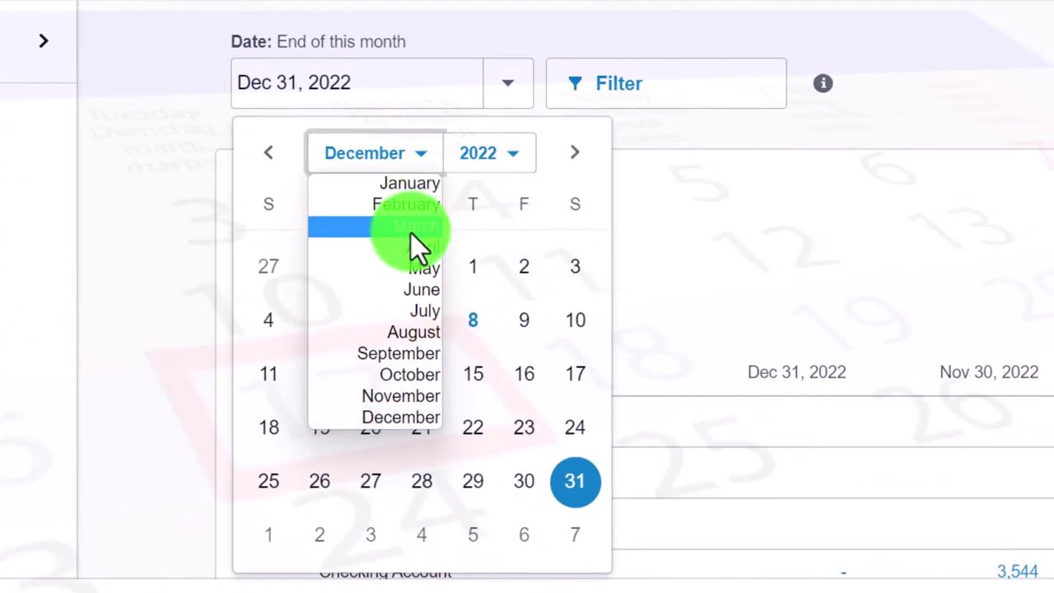
click(408, 336)
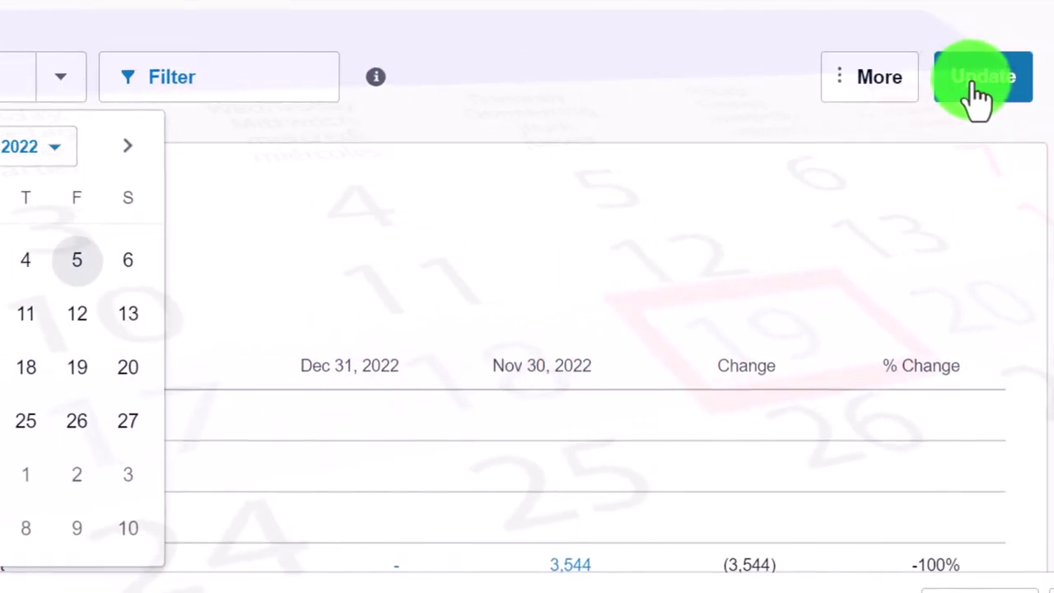
click(973, 85)
Open the Comparative Balance Sheet's layout for editing and review its asset rows and comparison columns
scroll(745, 278, down, 3)
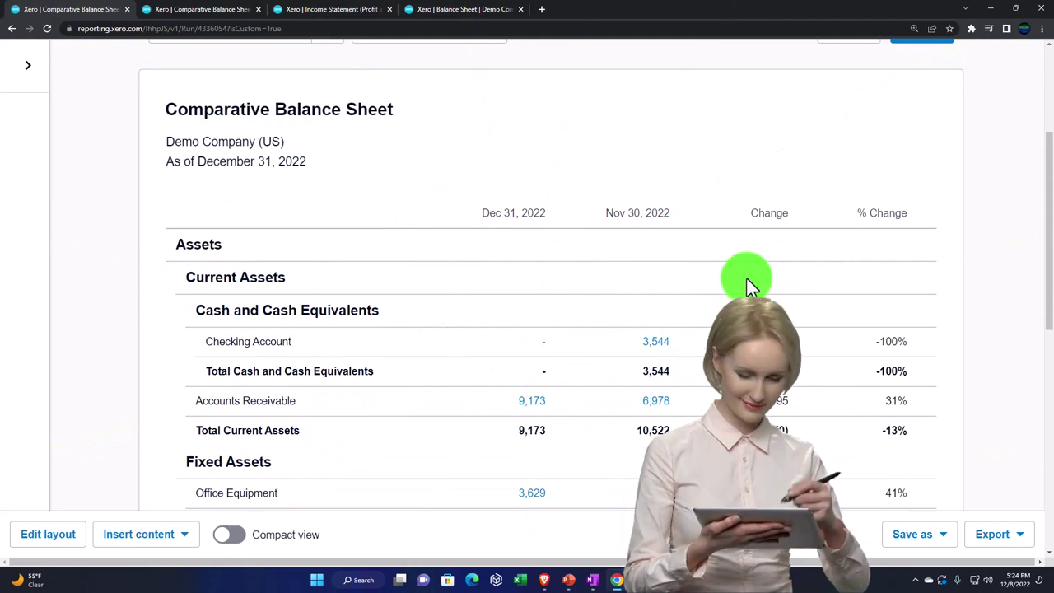
scroll(728, 284, down, 2)
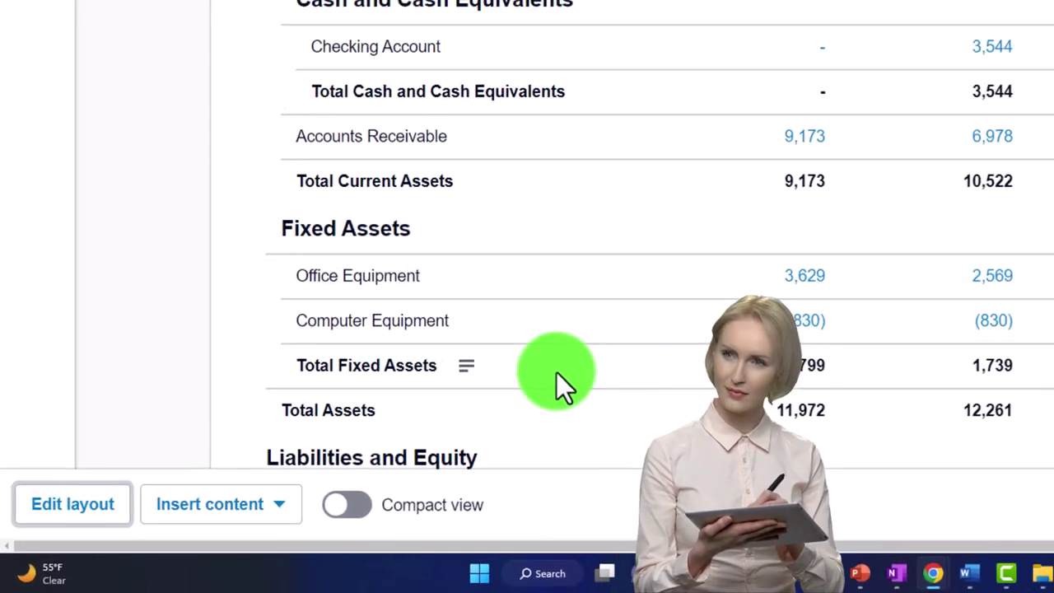
click(84, 490)
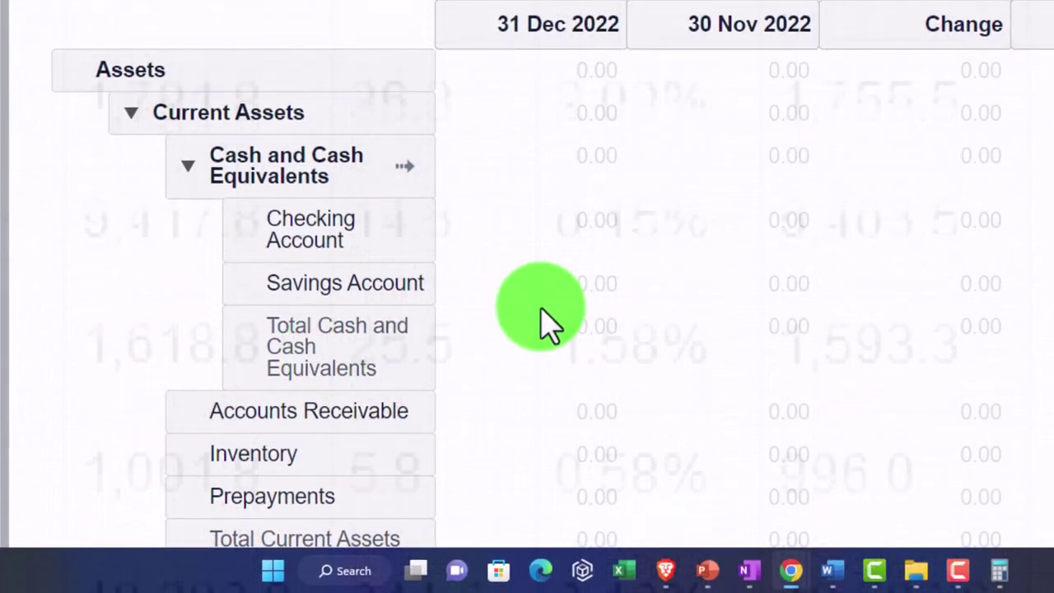
scroll(541, 309, down, 5)
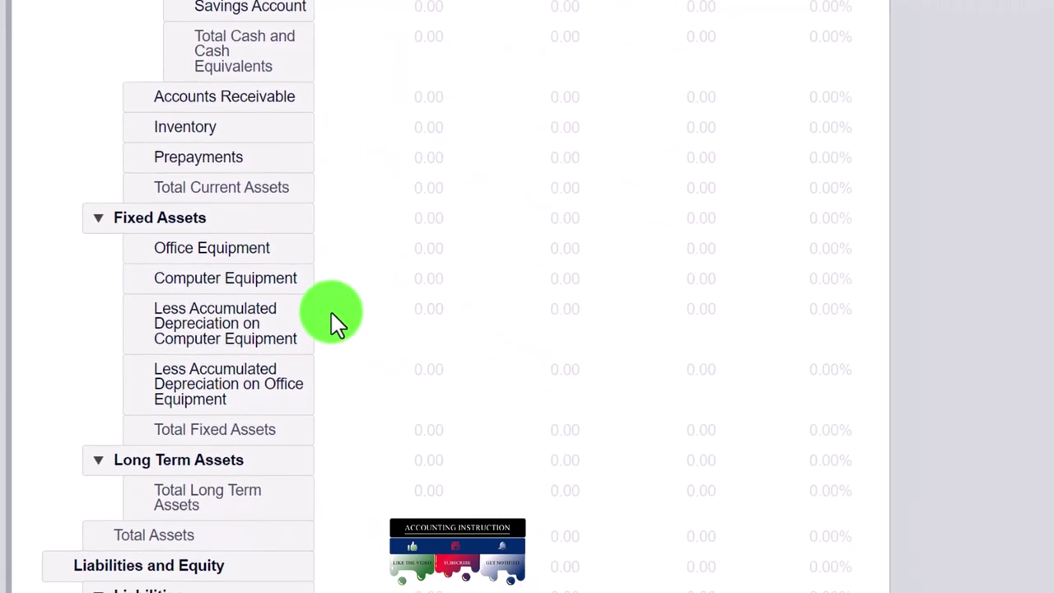
scroll(333, 321, up, 5)
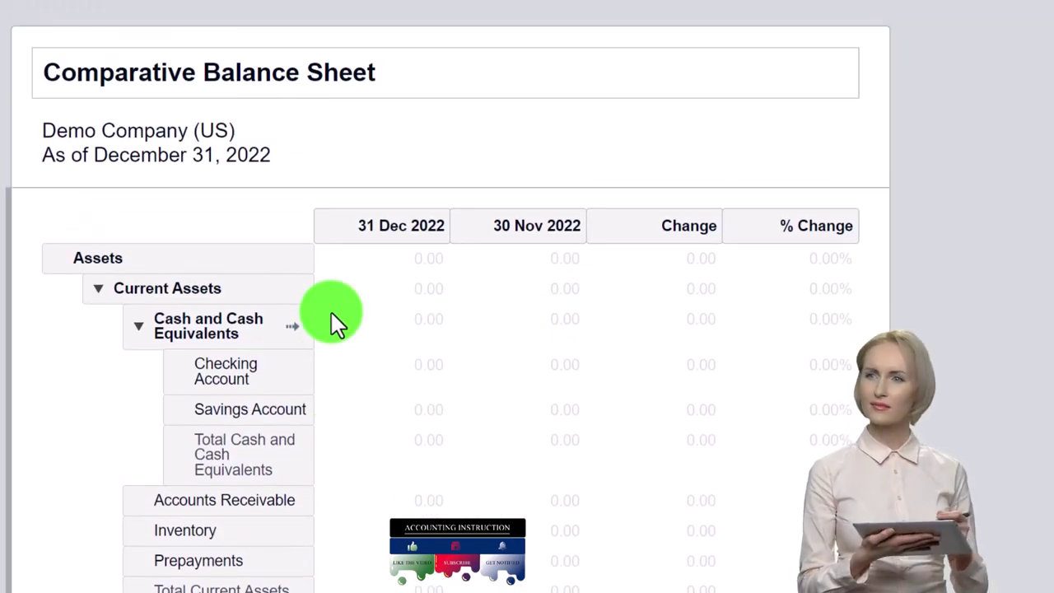